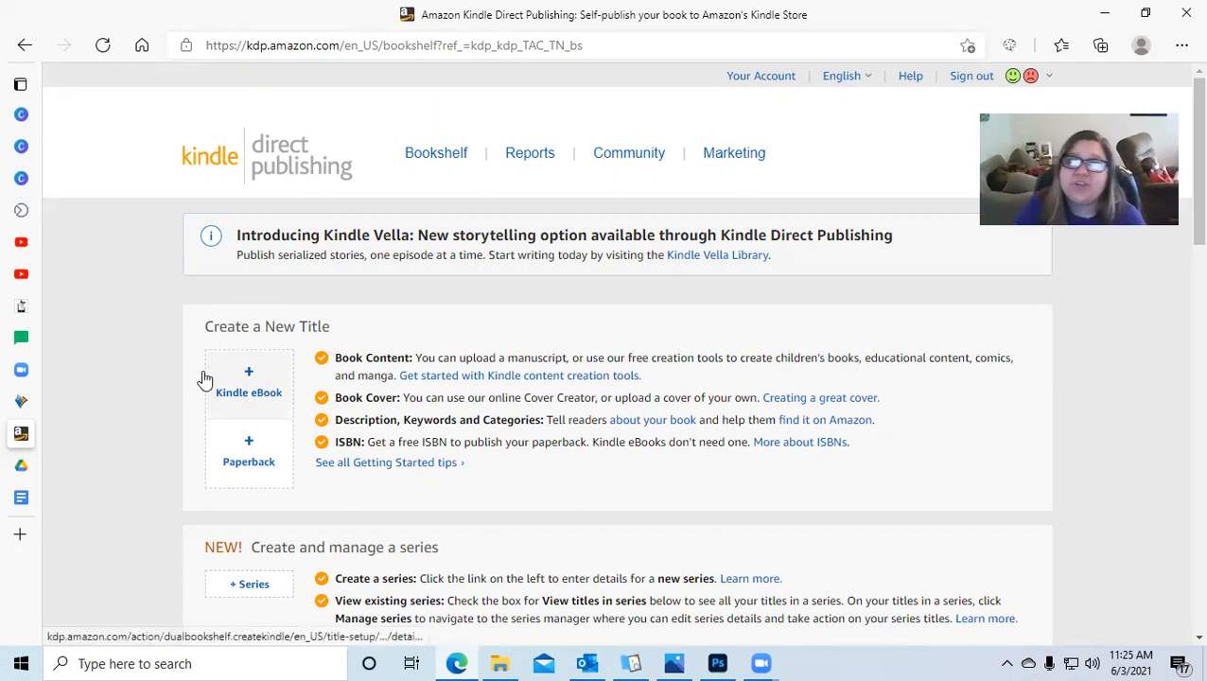
- Create a new Kindle eBook and enter "Tempted by Twilight" as the book title
left_click(247, 389)
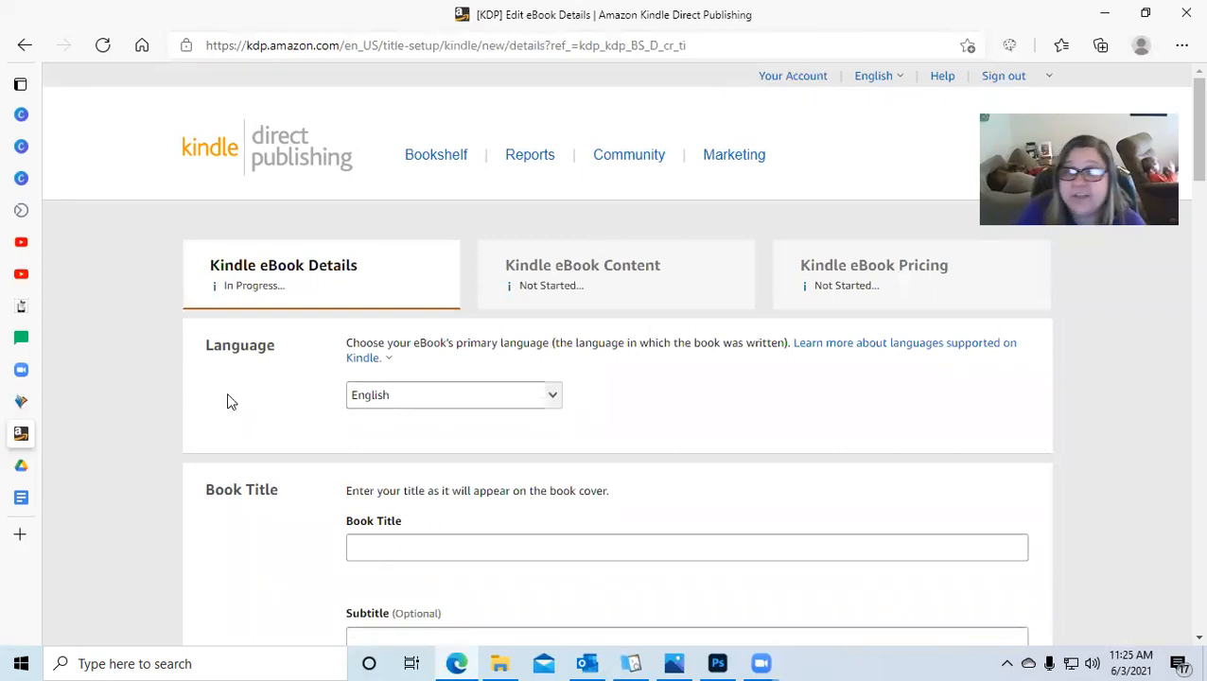
scroll(528, 444, "down", 3)
left_click(451, 290)
type("Tempted by Twilight")
- Enter "A Fated Mates Forbidden Romance" as the eBook's subtitle
left_click(598, 390)
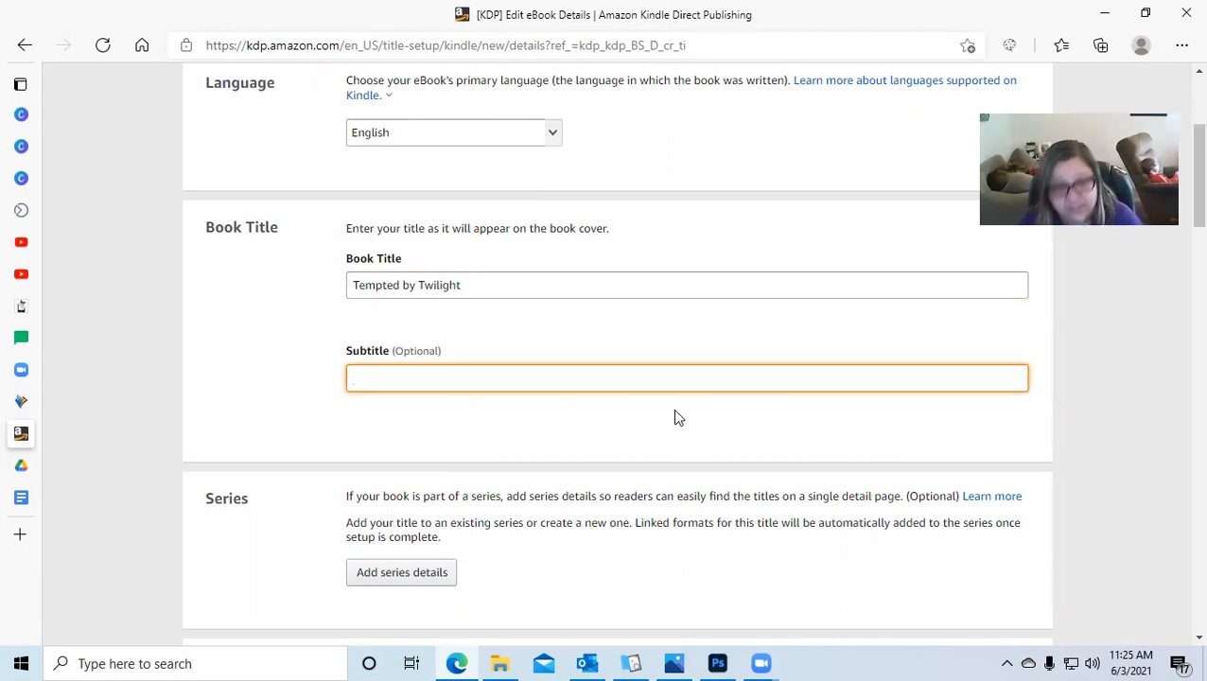
type("A F")
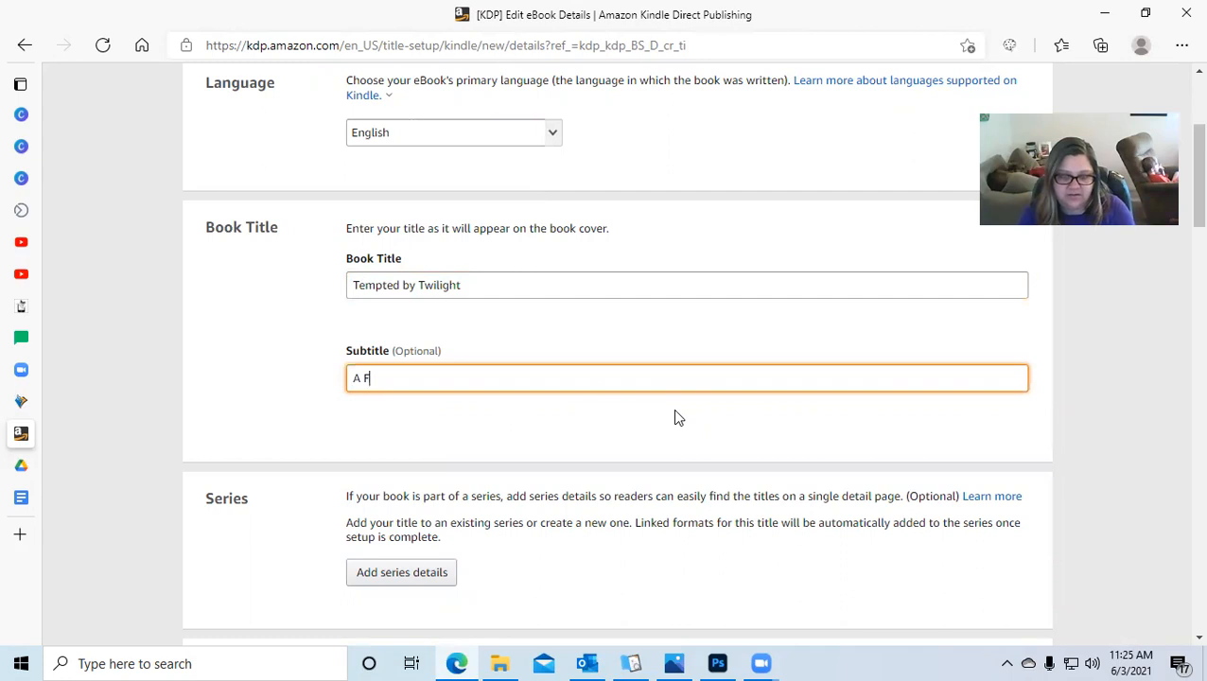
type("ated Ma")
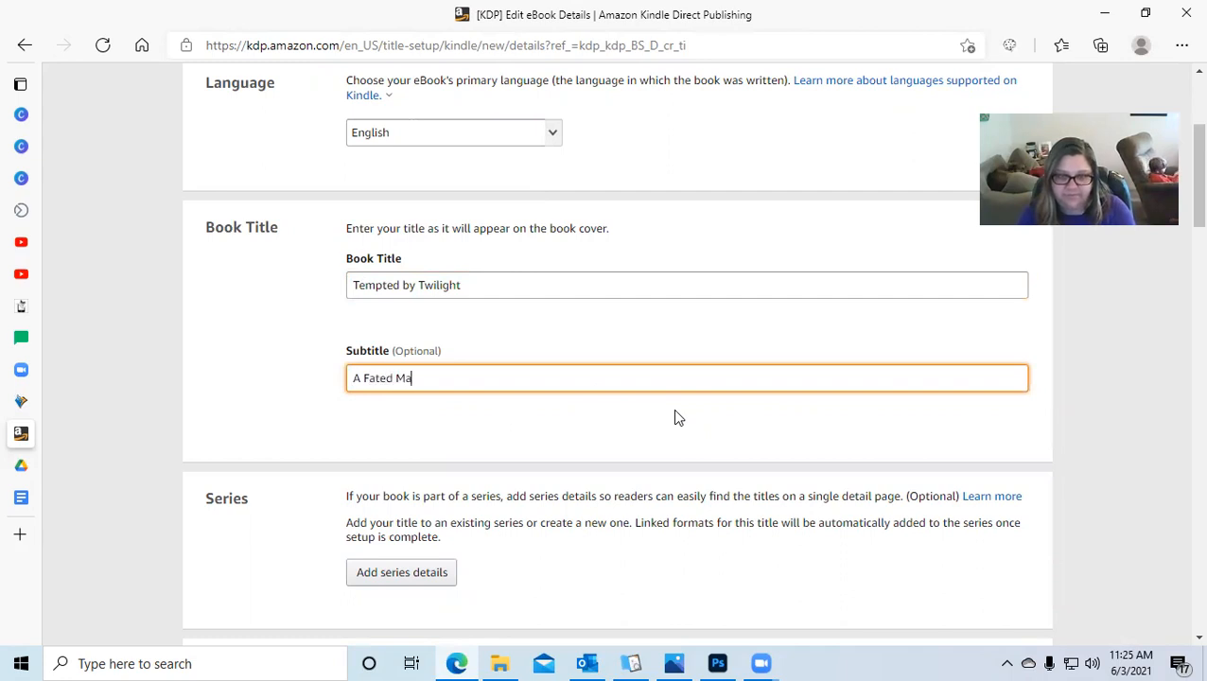
type("tes Forbidden ")
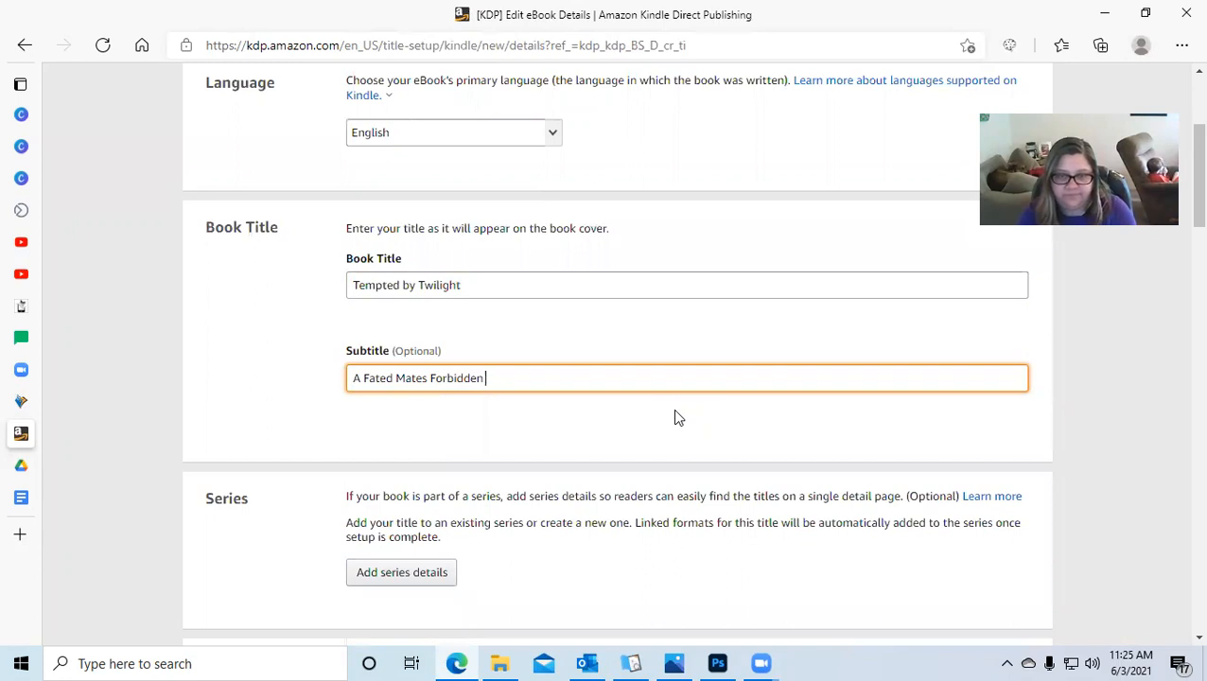
type("Romance")
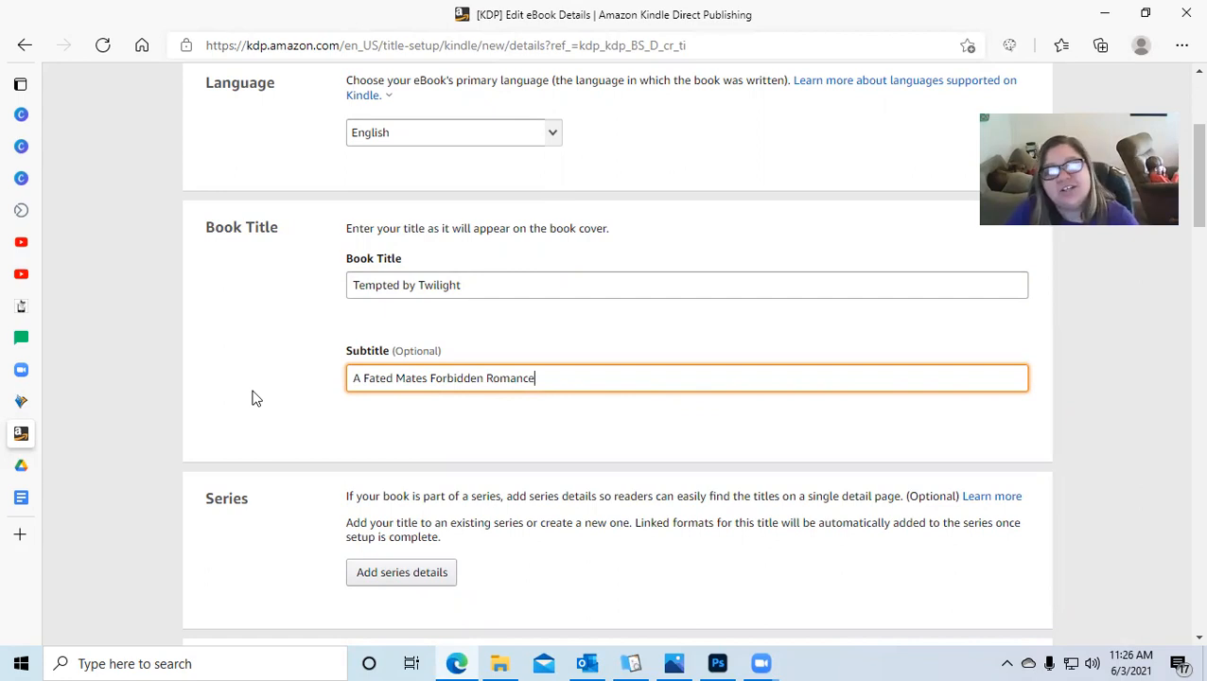
- Add the title to the existing series "the forbidden fate series" as main content and confirm it as book 1
scroll(252, 398, "down", 3)
left_click(382, 317)
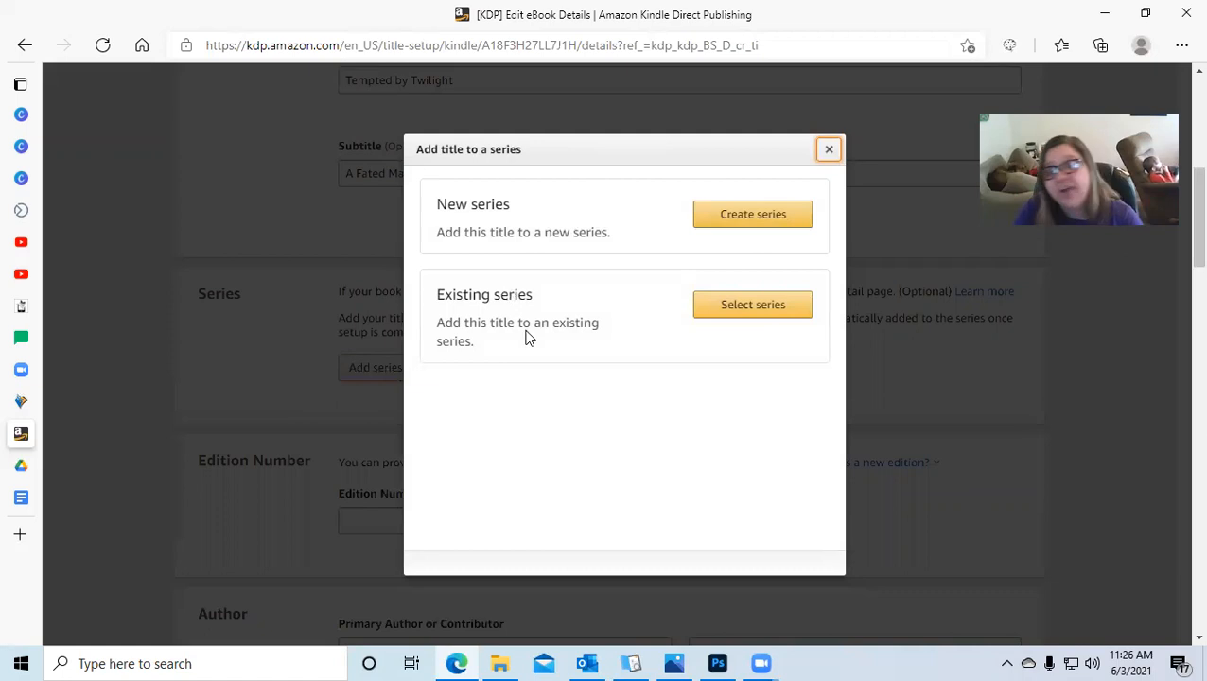
left_click(748, 310)
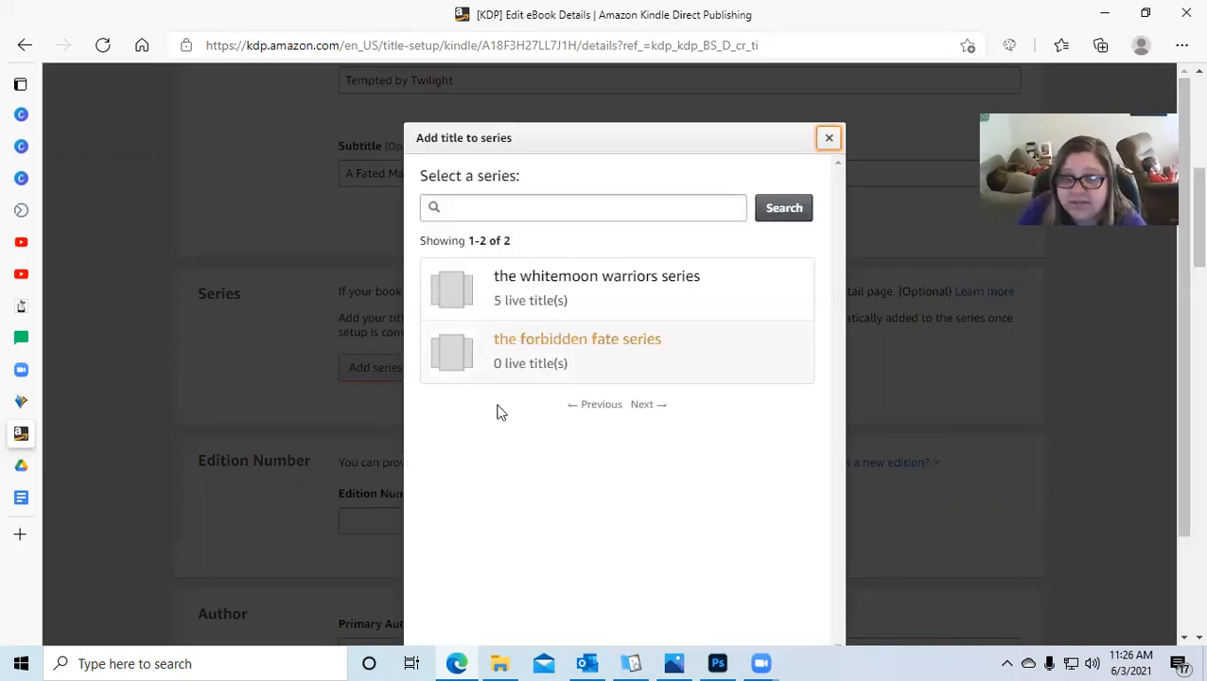
left_click(583, 355)
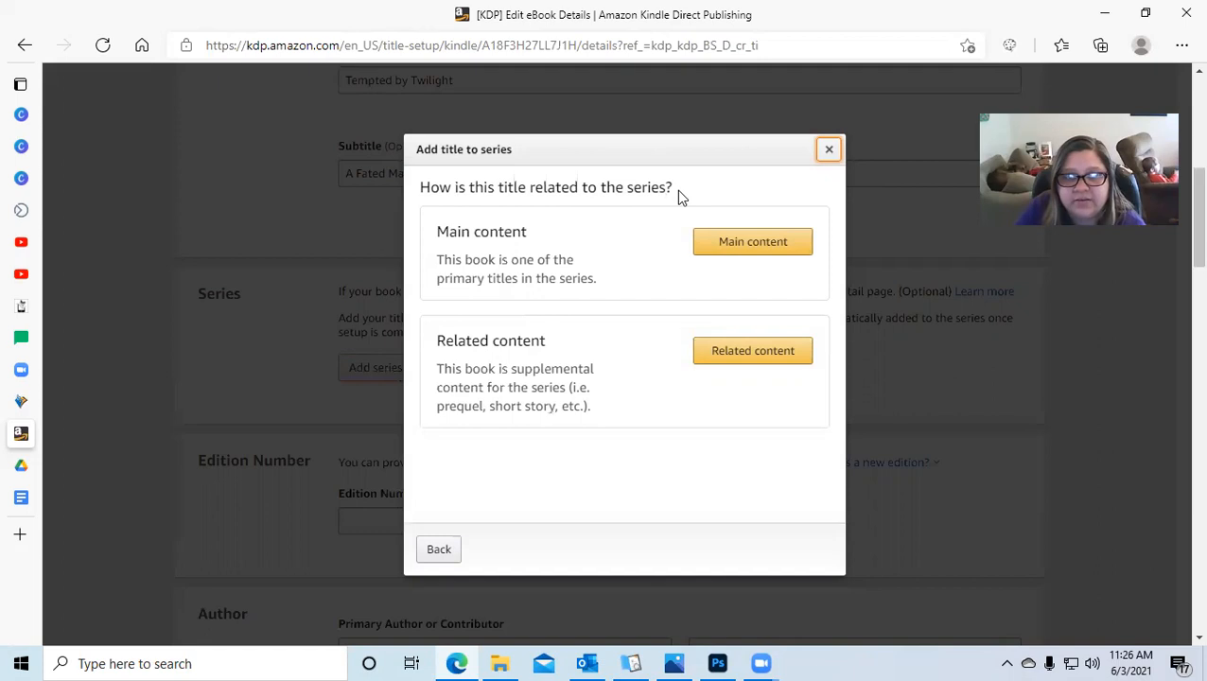
left_click(447, 554)
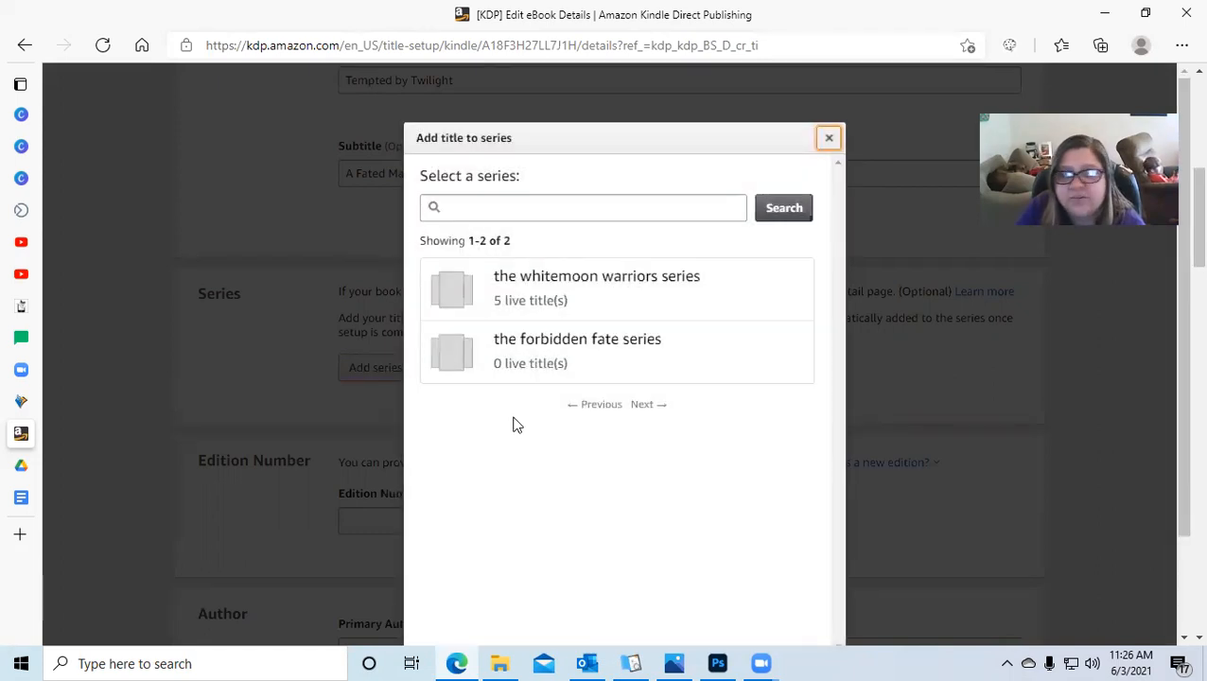
left_click(547, 346)
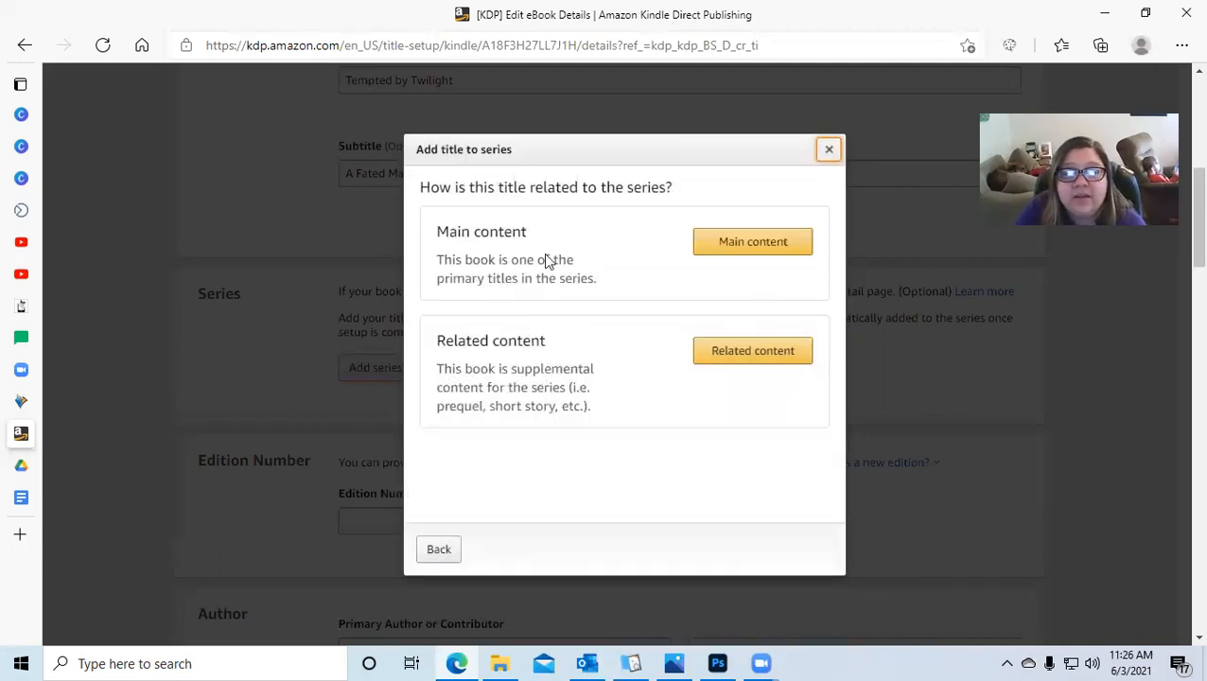
left_click(739, 242)
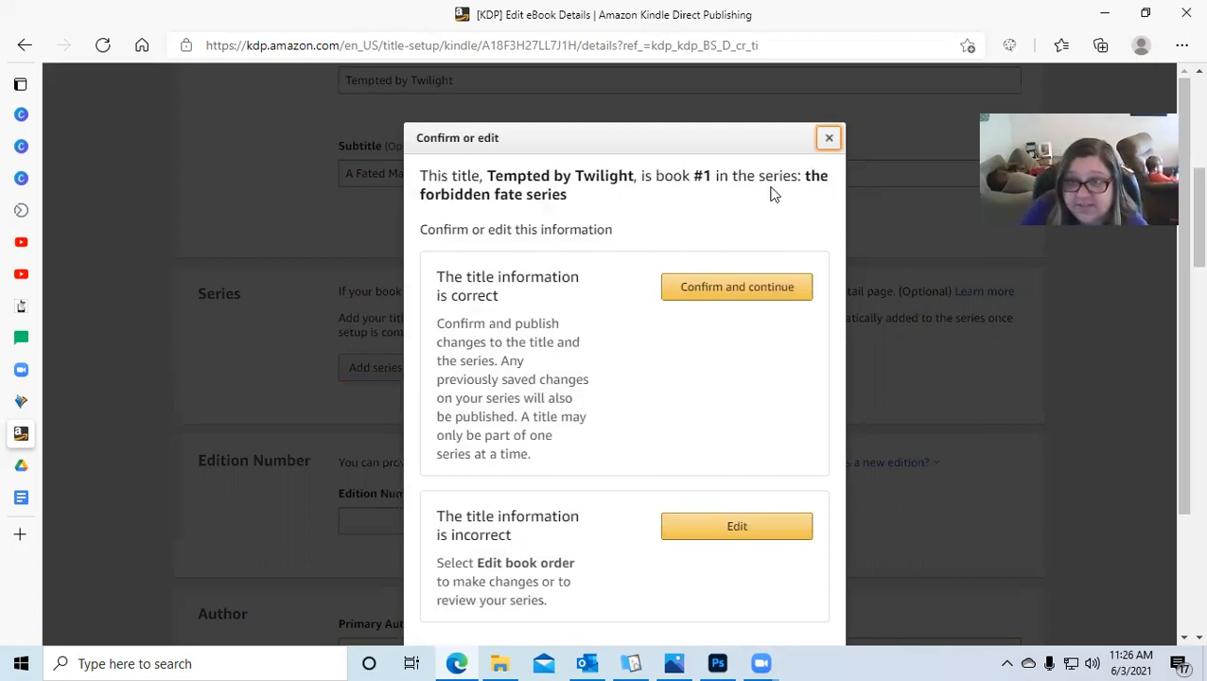
left_click(716, 288)
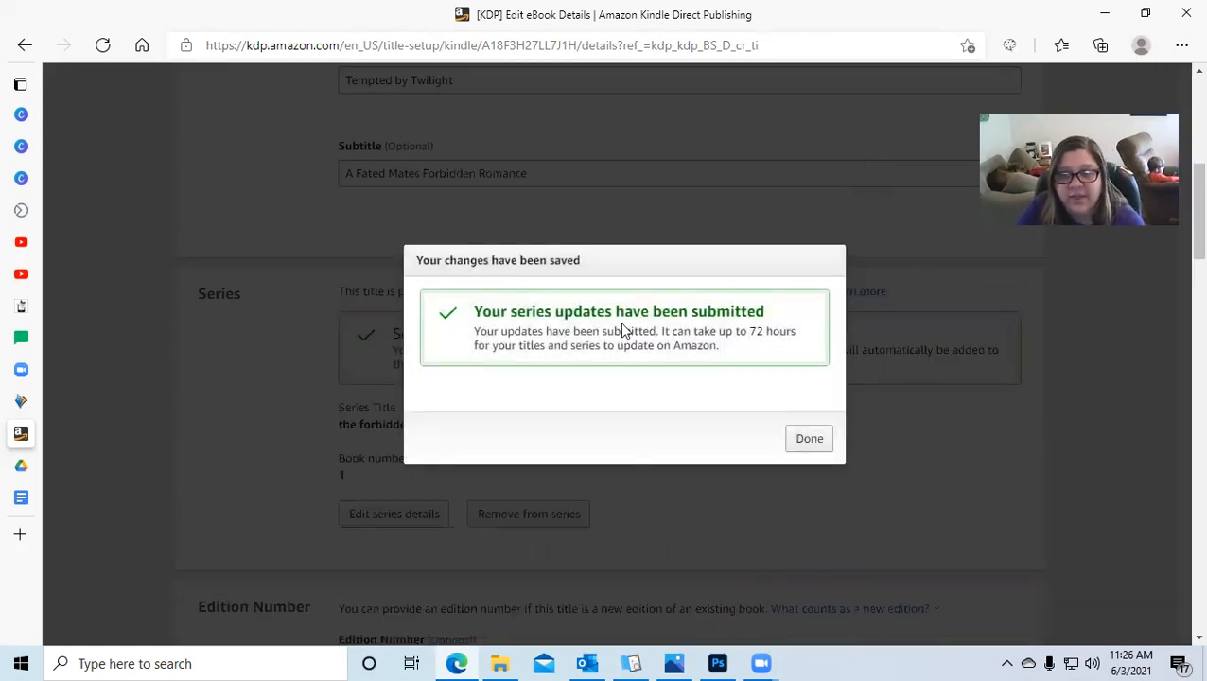
left_click(813, 443)
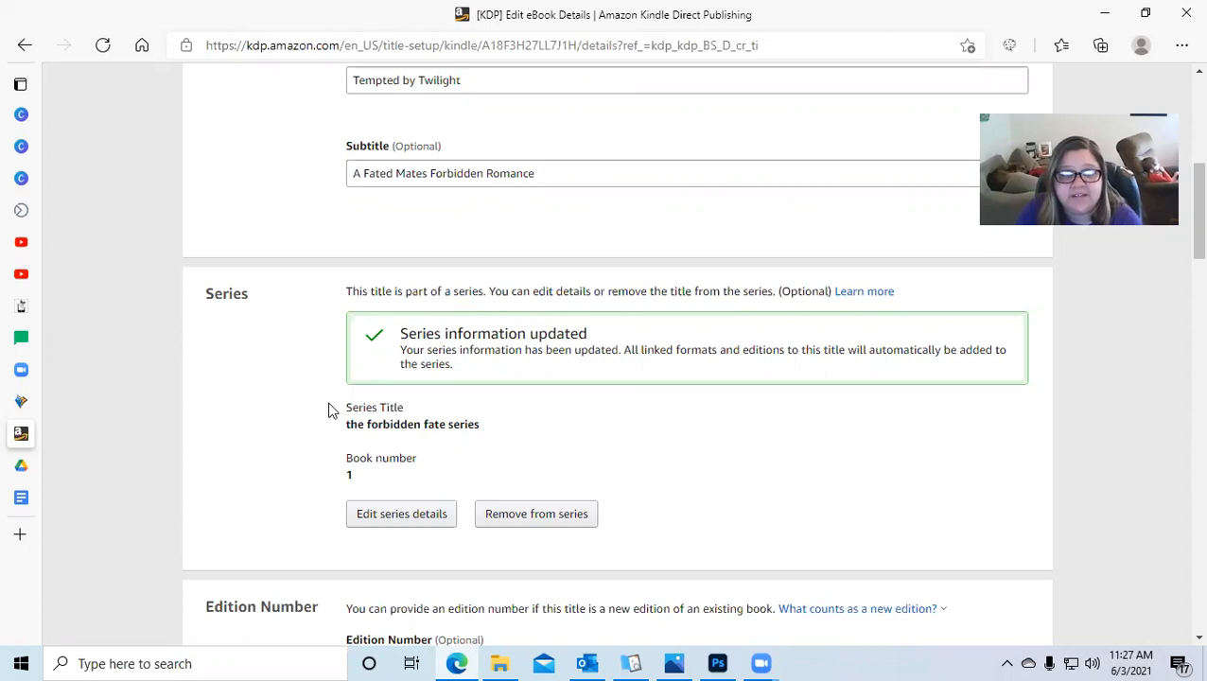
- Leave the edition number blank and fill in the primary author's first and last name
scroll(328, 409, "down", 2)
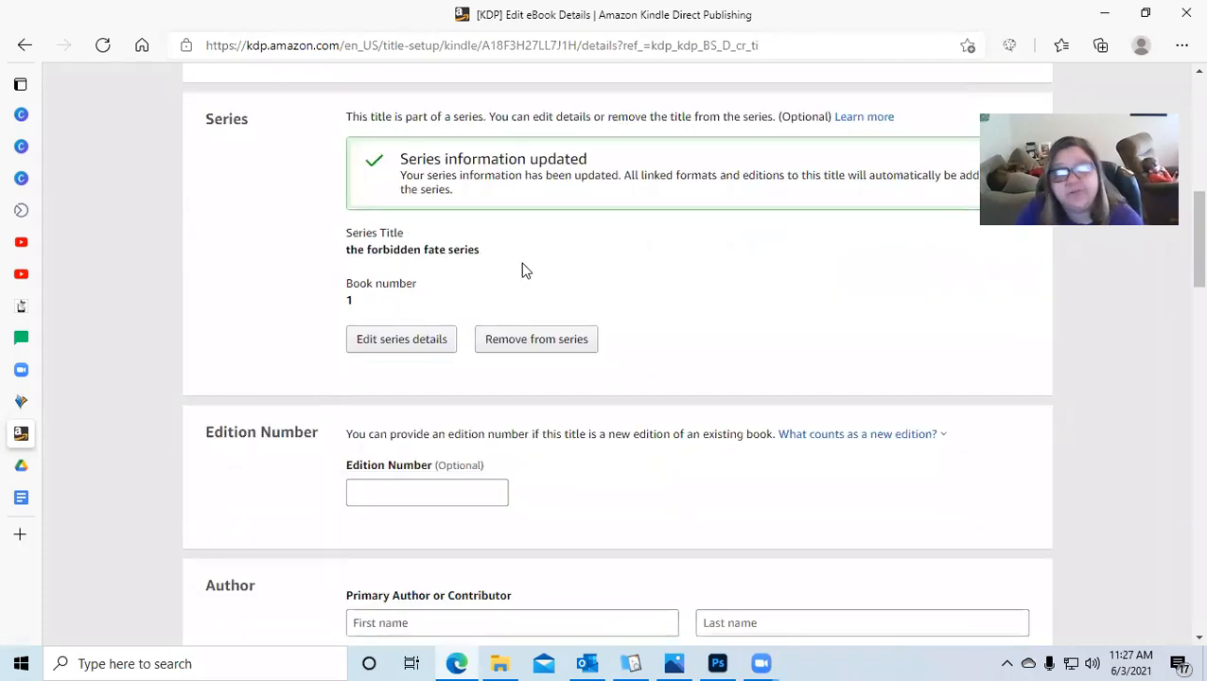
scroll(527, 270, "down", 2)
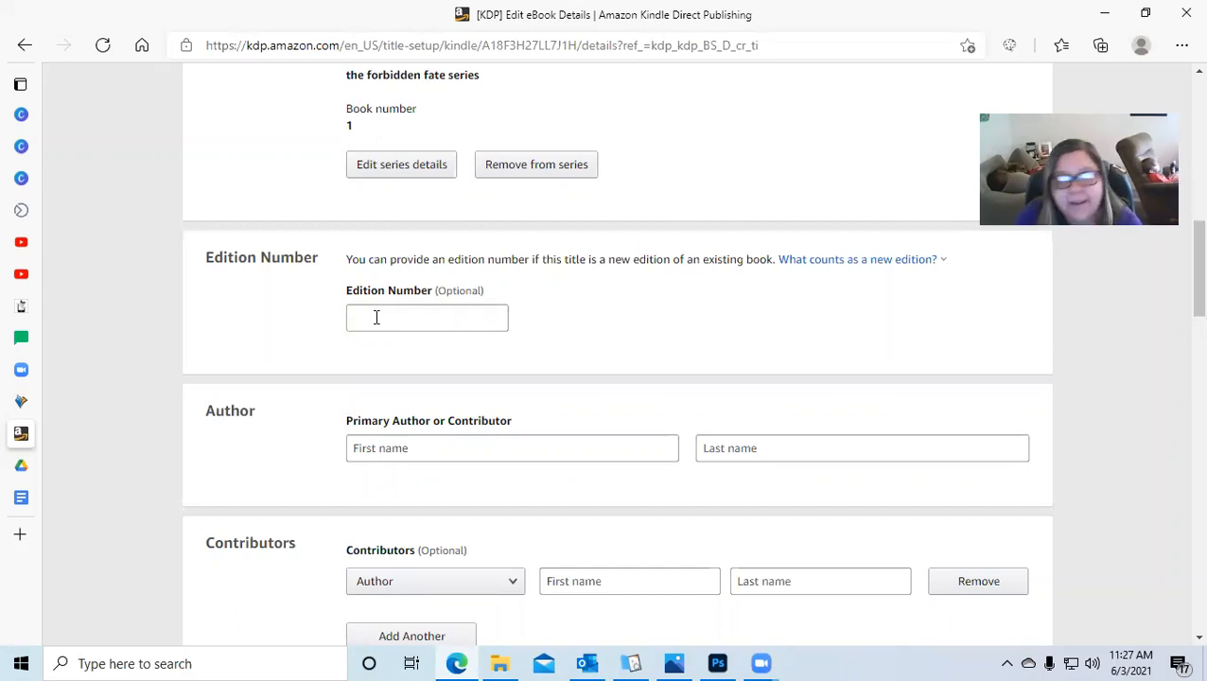
left_click(381, 448)
type("Nichole")
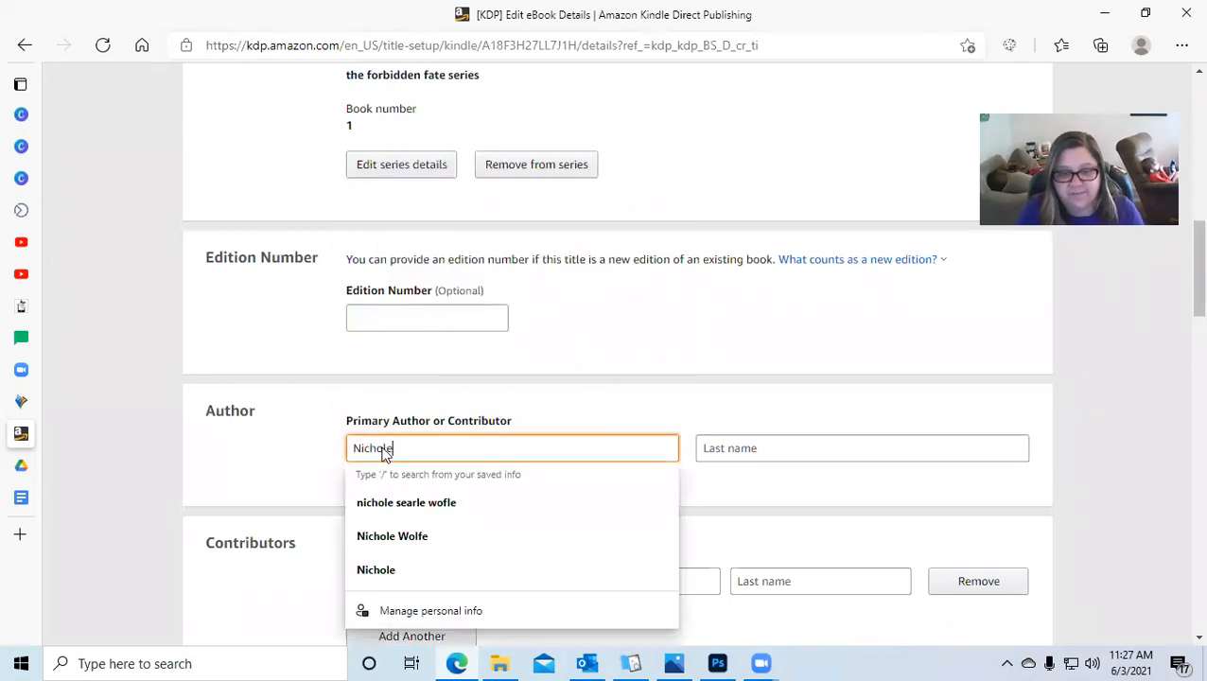
key("Tab")
type("Wol")
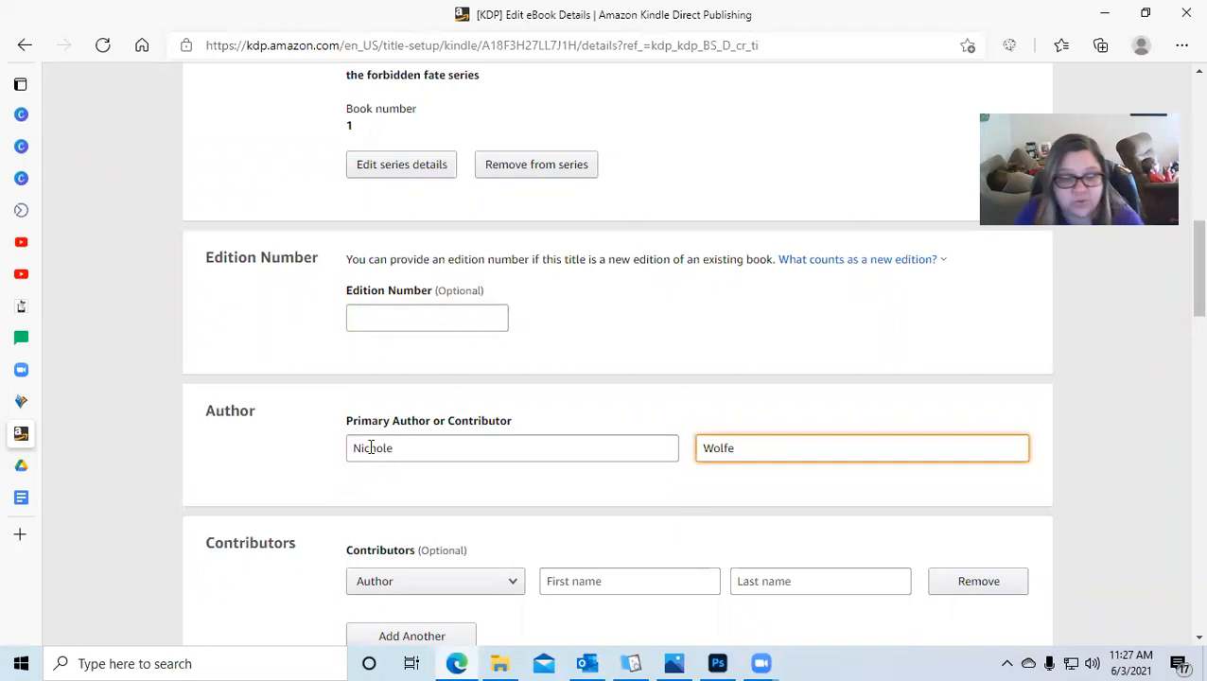
- Place the cursor in the book description, then switch to Google Drive and open the Kiss of Fire Notes document
scroll(194, 455, "down", 2)
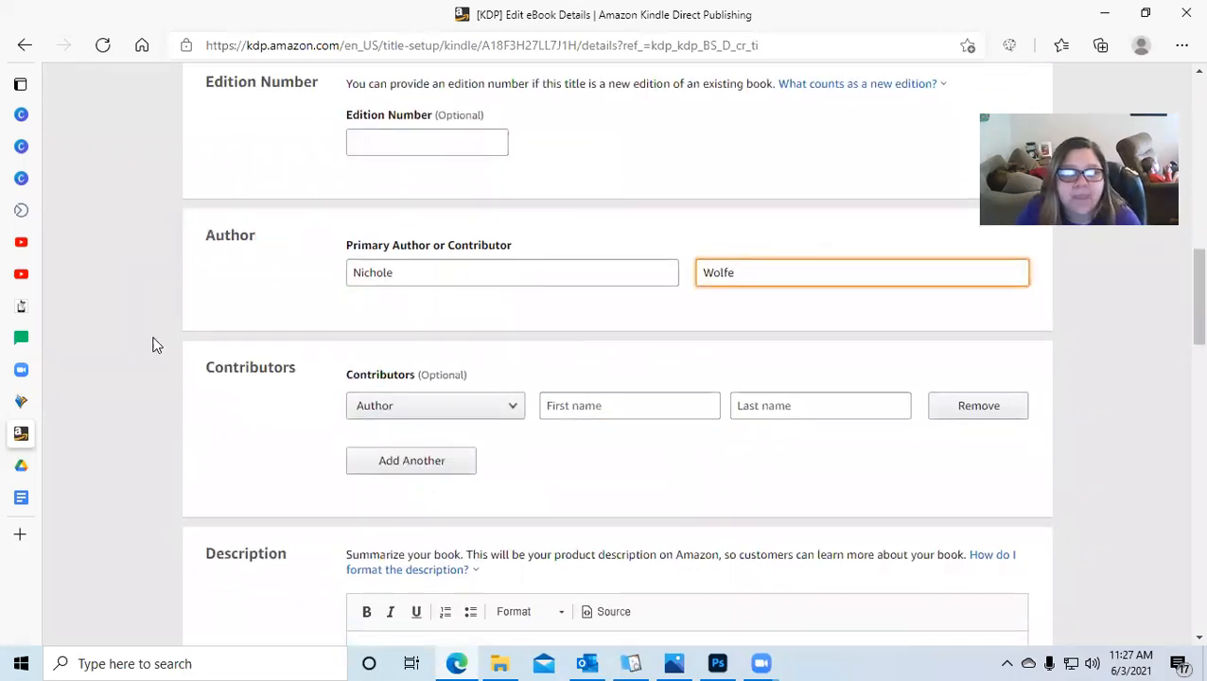
scroll(264, 412, "down", 1)
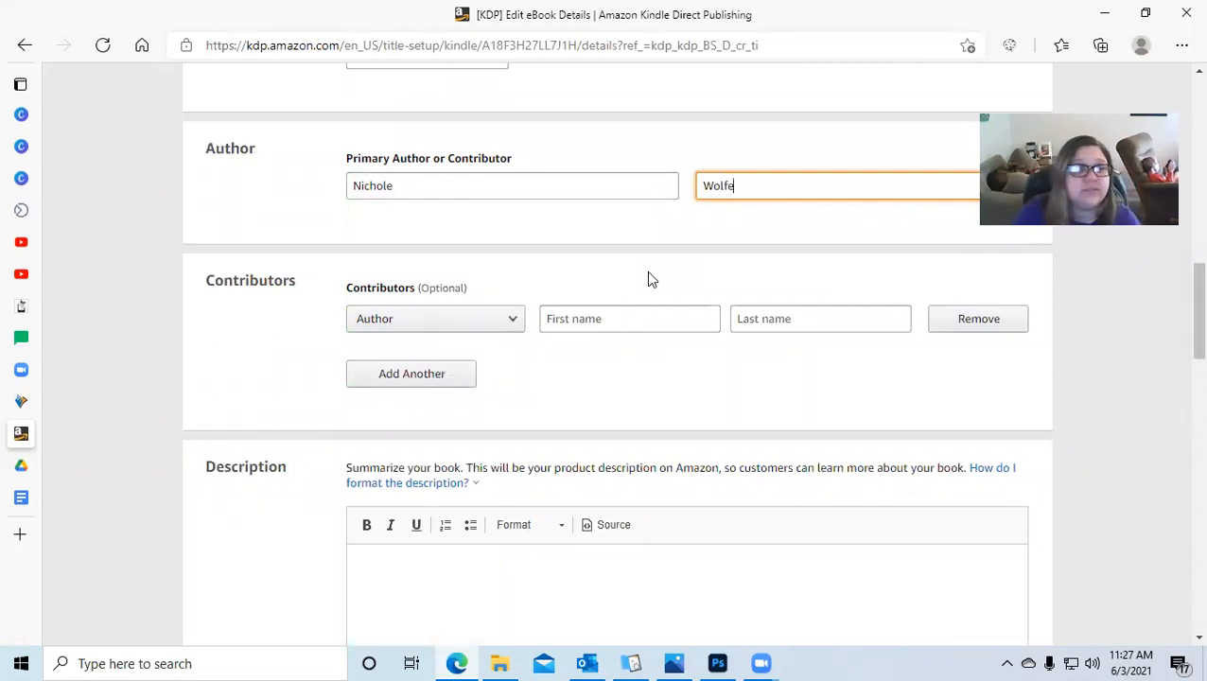
scroll(648, 278, "down", 2)
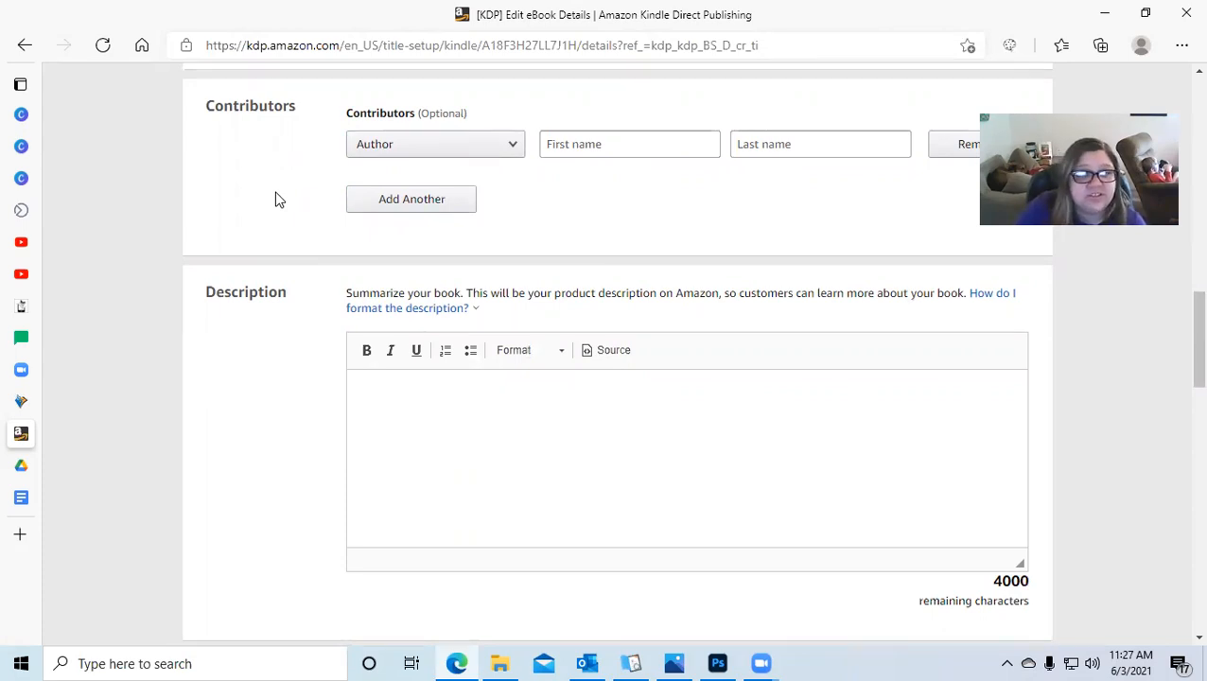
left_click(482, 412)
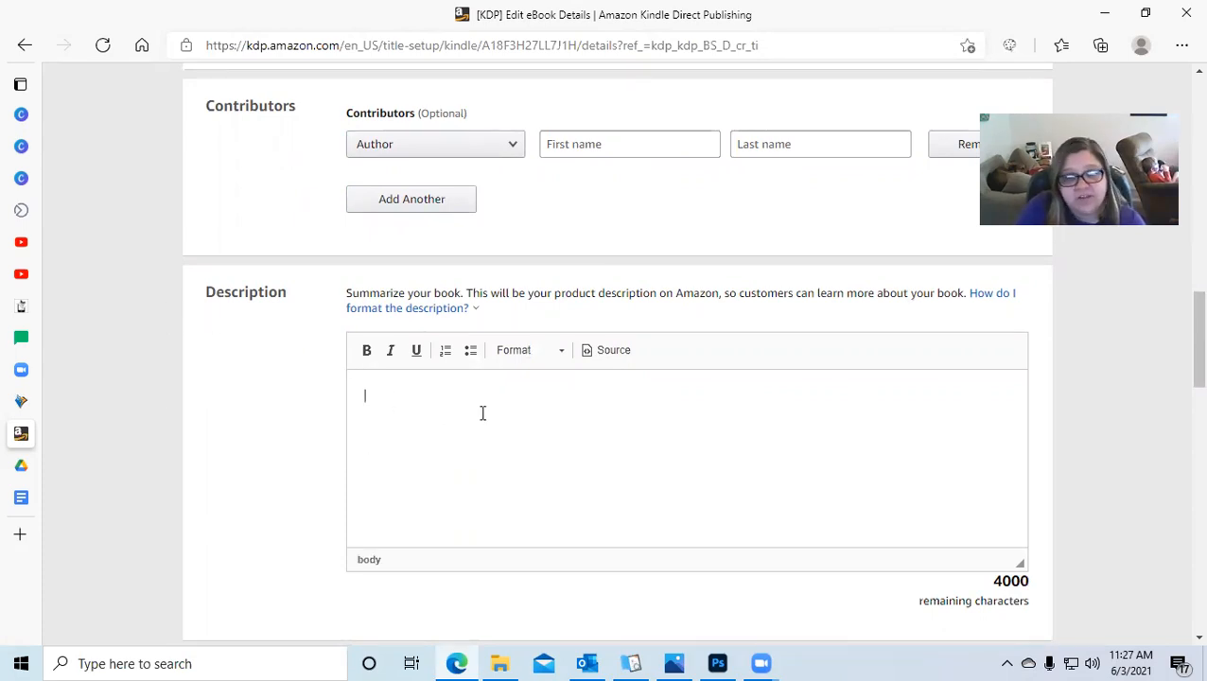
left_click(36, 470)
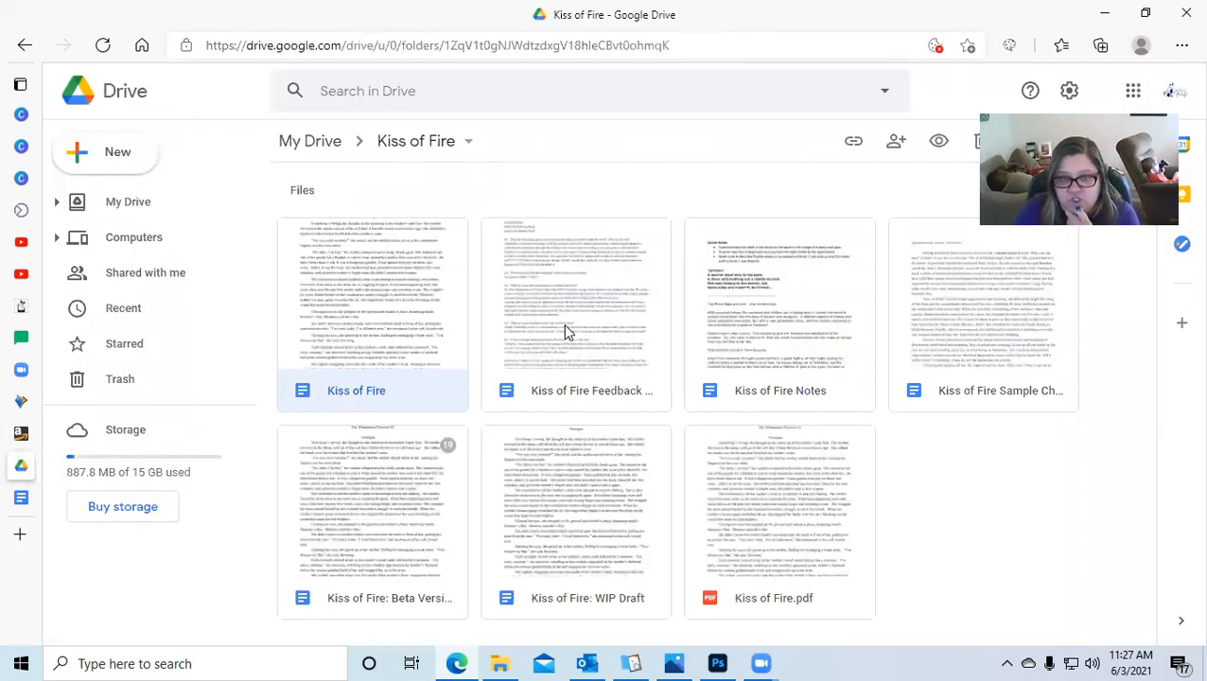
double_click(780, 302)
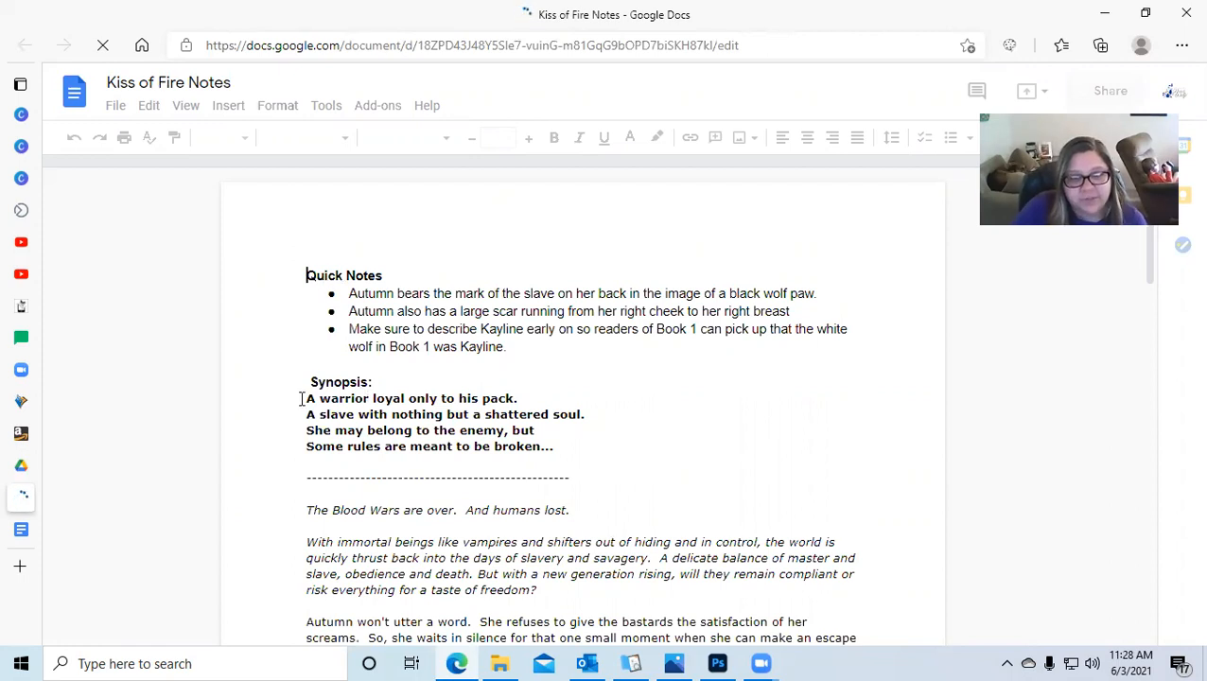
- Copy the synopsis text in the notes, from "A warrior loyal only to his pack." through the Author's Note about age 18
scroll(549, 433, "down", 3)
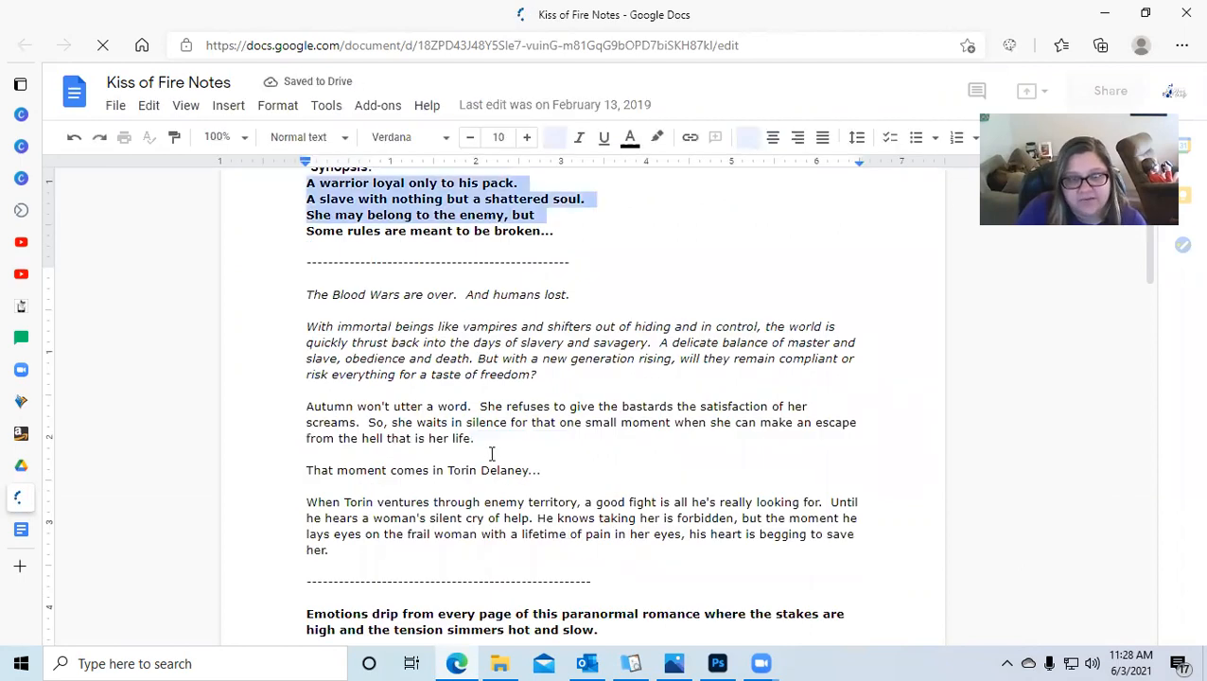
left_click(342, 429)
scroll(341, 428, "up", 3)
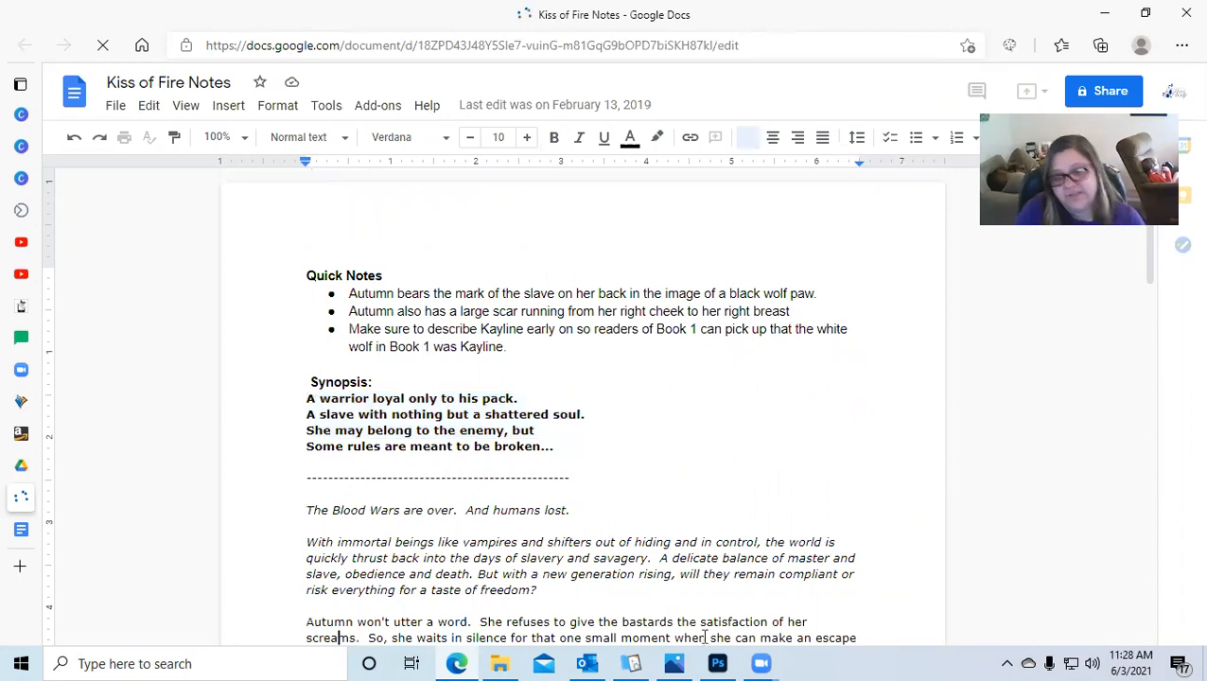
scroll(599, 498, "down", 2)
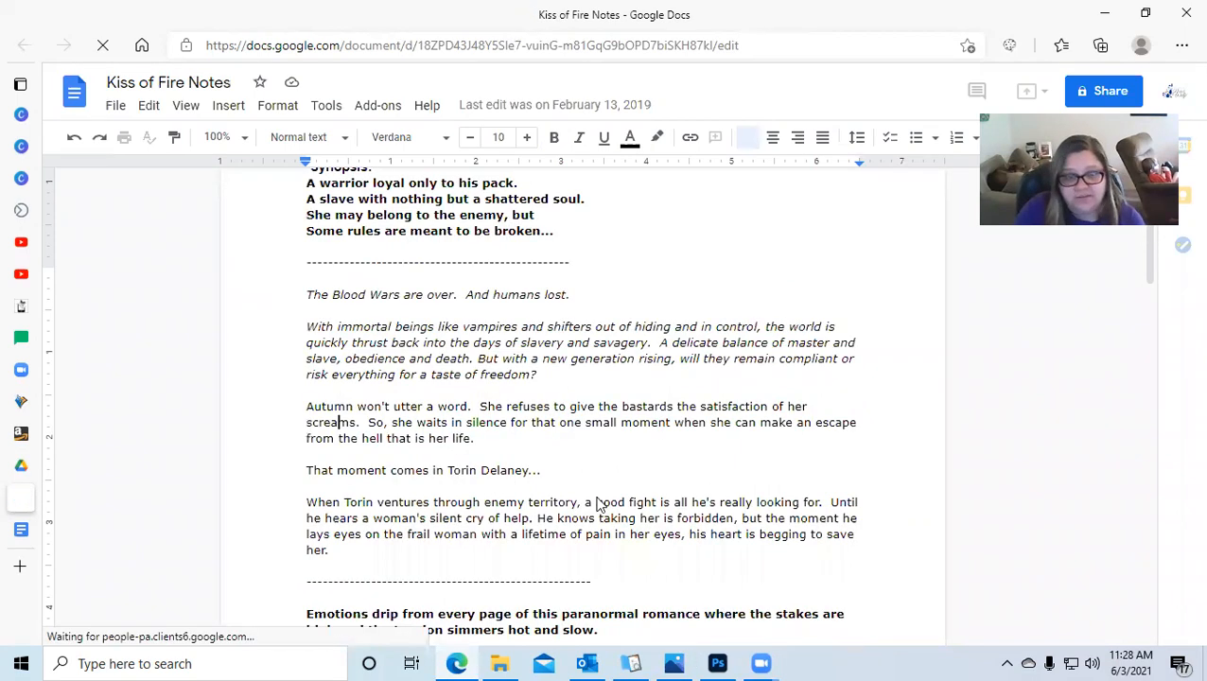
left_click(345, 262)
left_click_drag(695, 489, 598, 563)
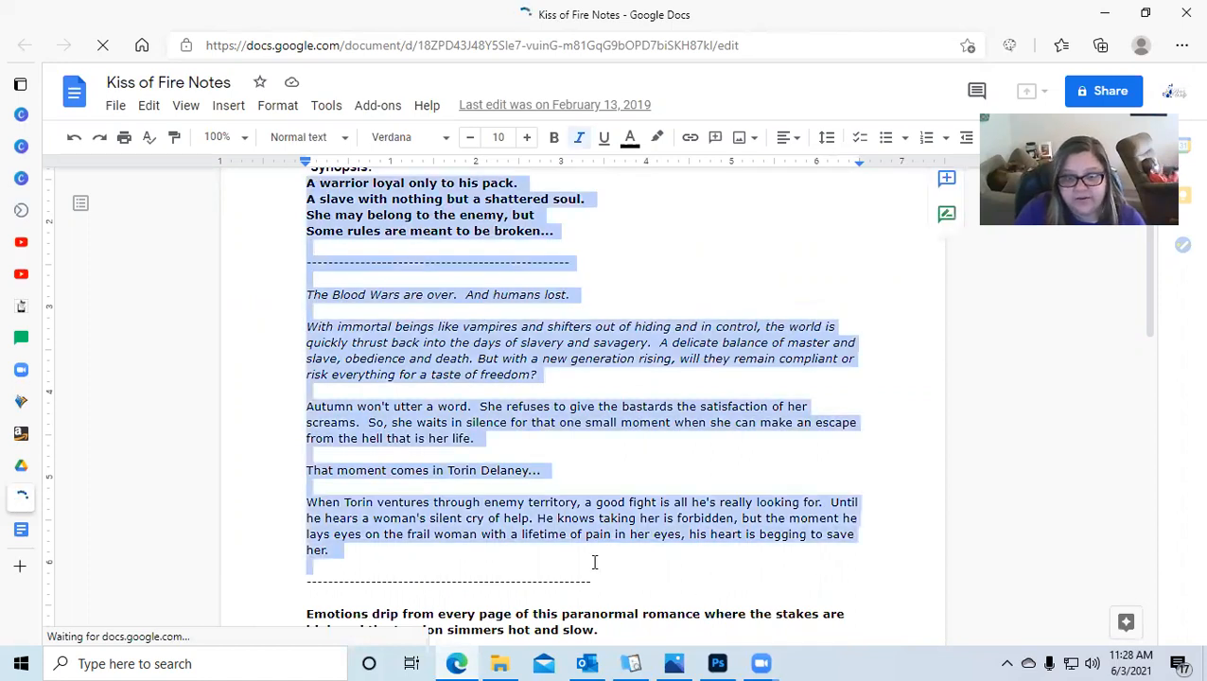
scroll(595, 560, "down", 1)
left_click_drag(547, 606, 560, 612)
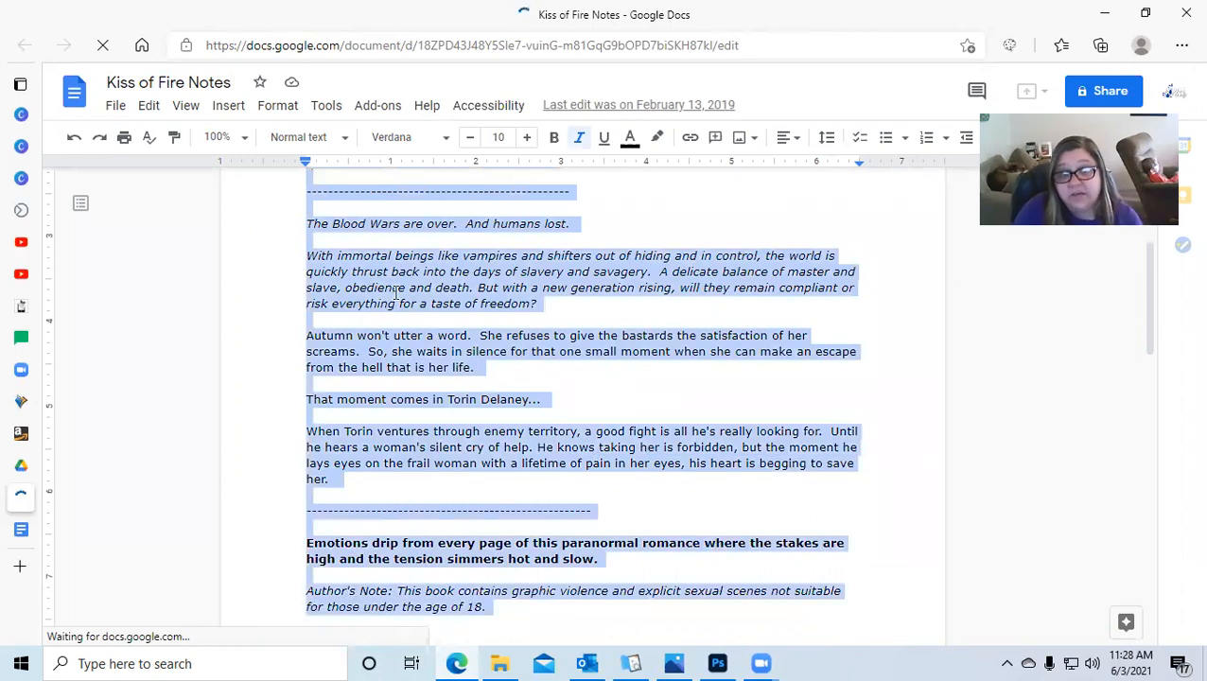
right_click(397, 299)
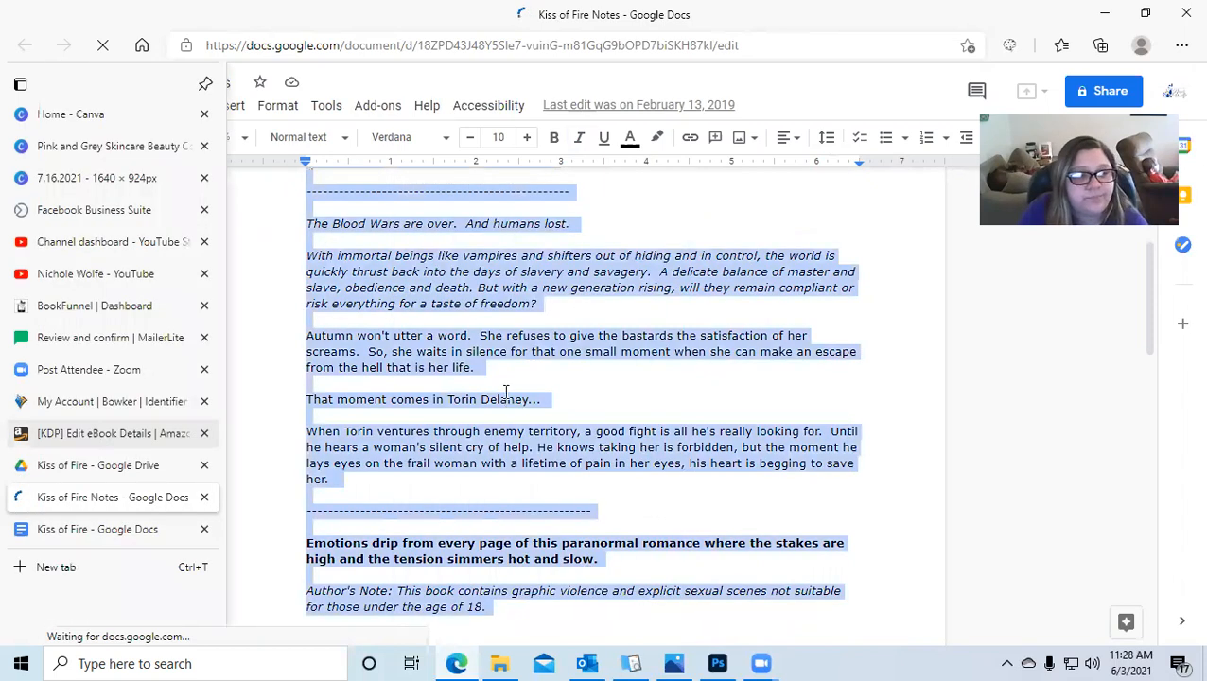
- Switch back to the KDP eBook details page, paste the copied synopsis into the book description and review it from the beginning
left_click(94, 433)
right_click(399, 403)
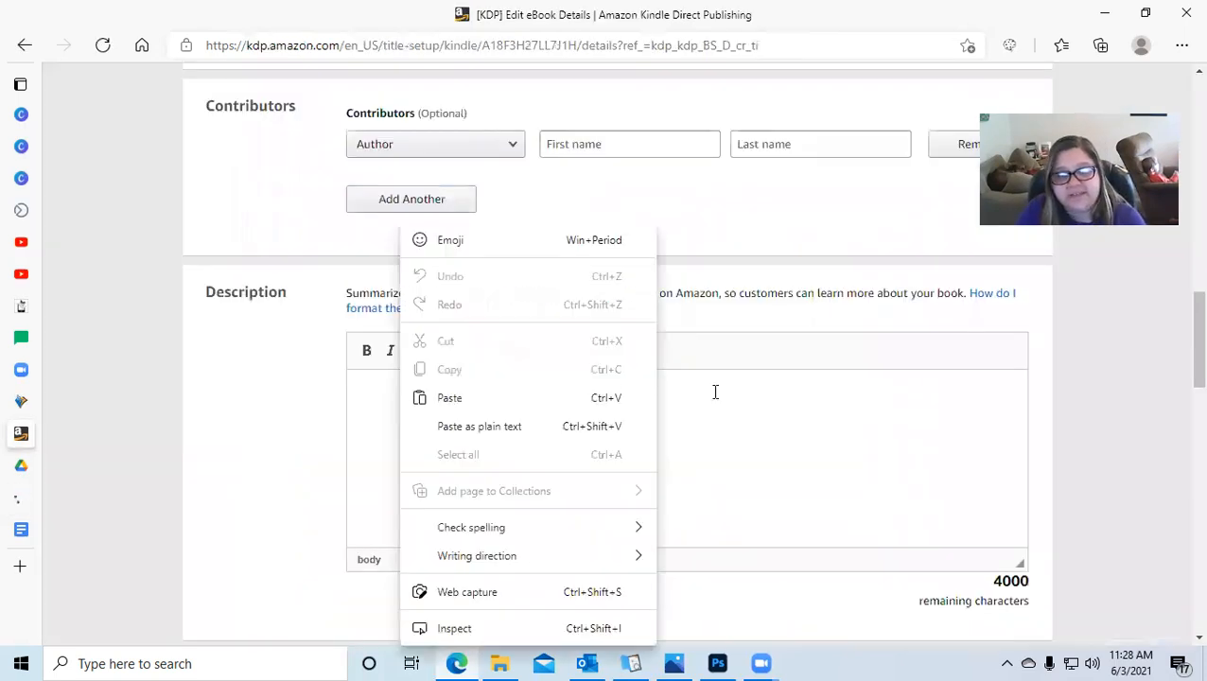
left_click(809, 424)
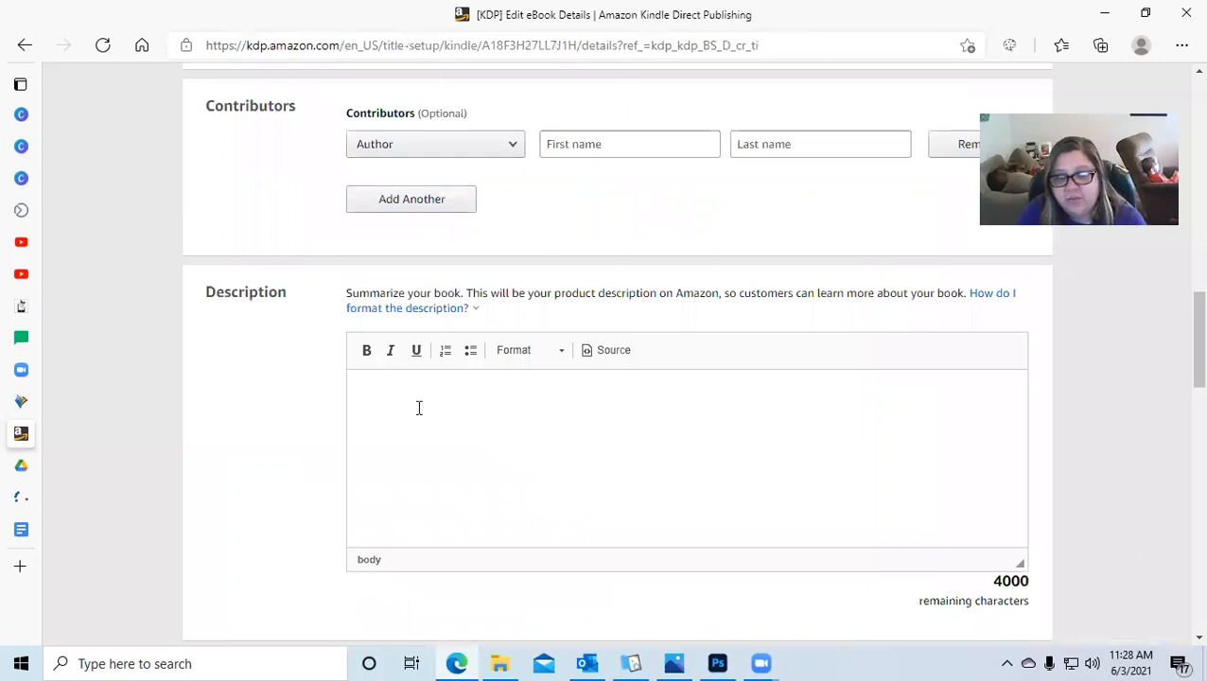
key("ctrl+v")
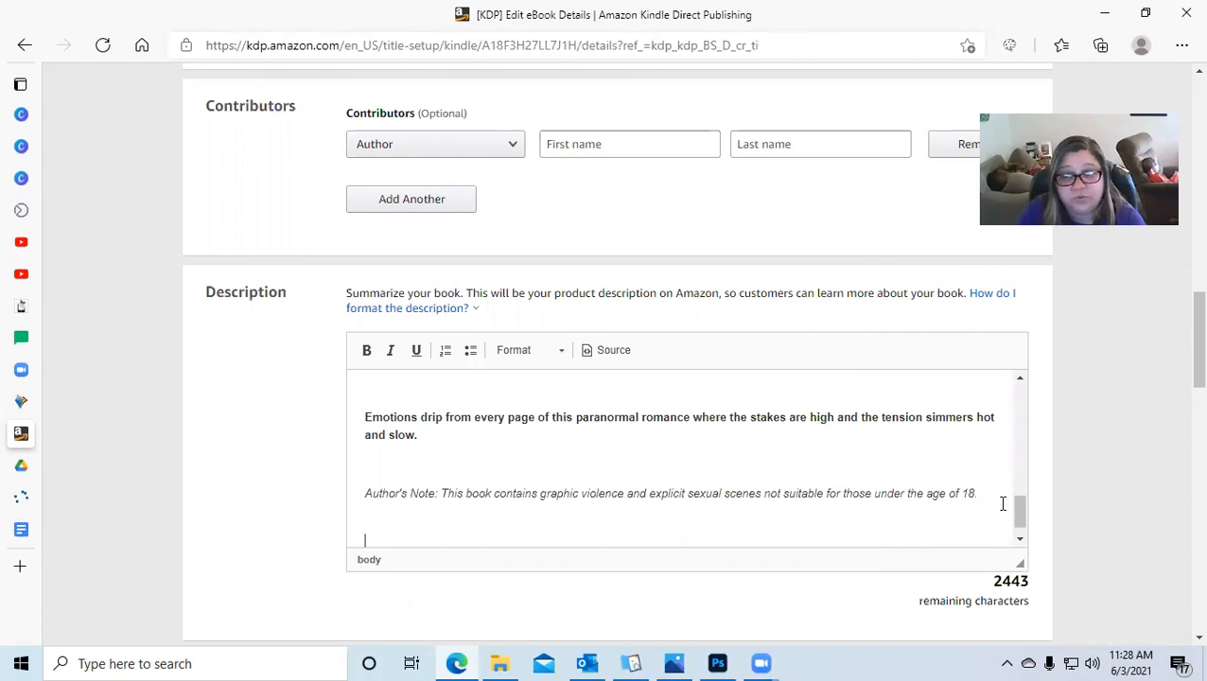
scroll(1026, 464, "up", 3)
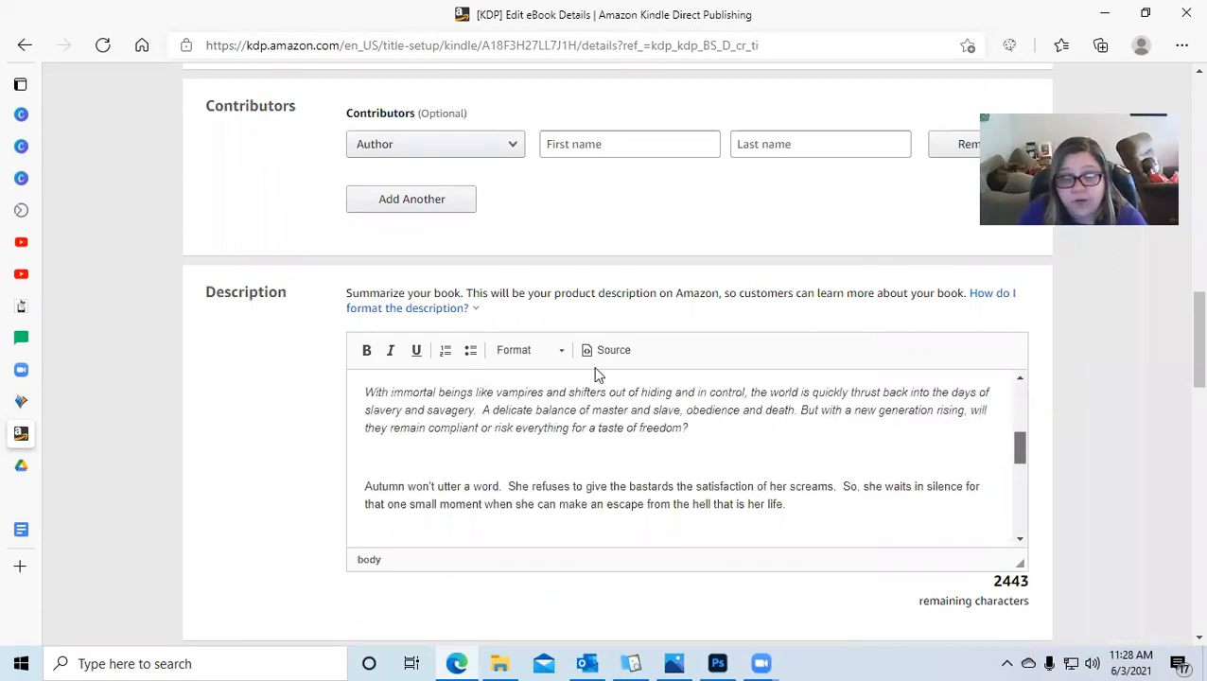
scroll(417, 512, "up", 5)
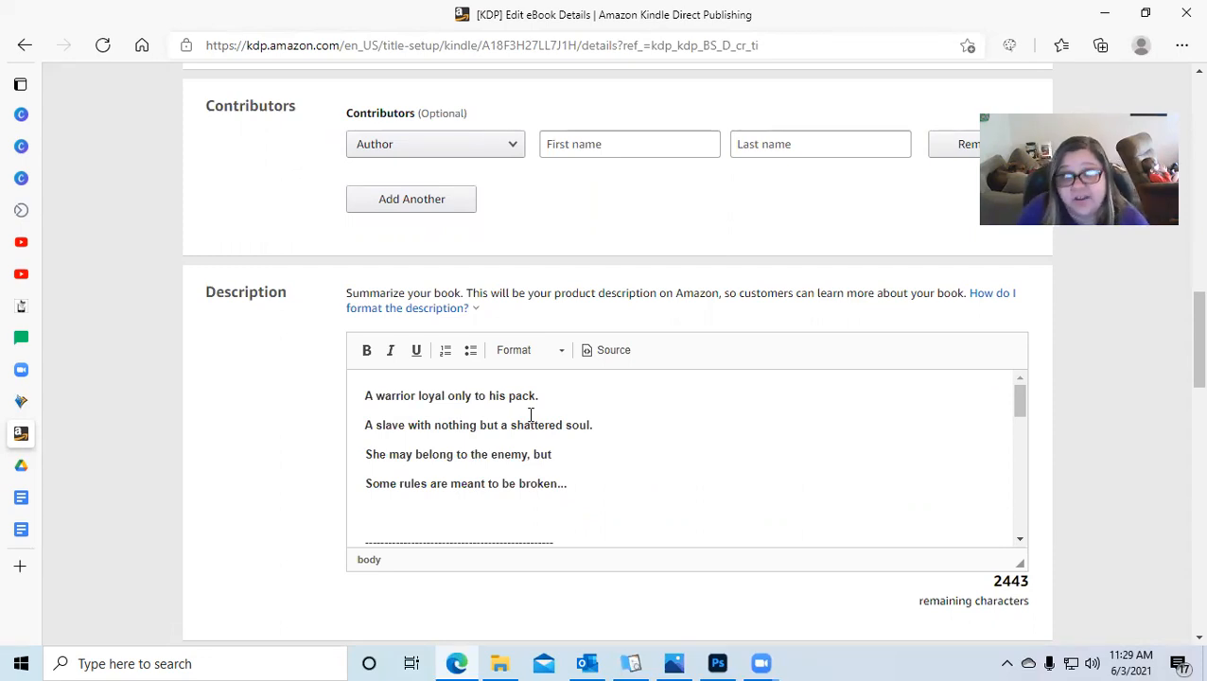
- Declare that you own the copyright and hold the necessary publishing rights, and check the explanation of public domain works
scroll(531, 414, "down", 3)
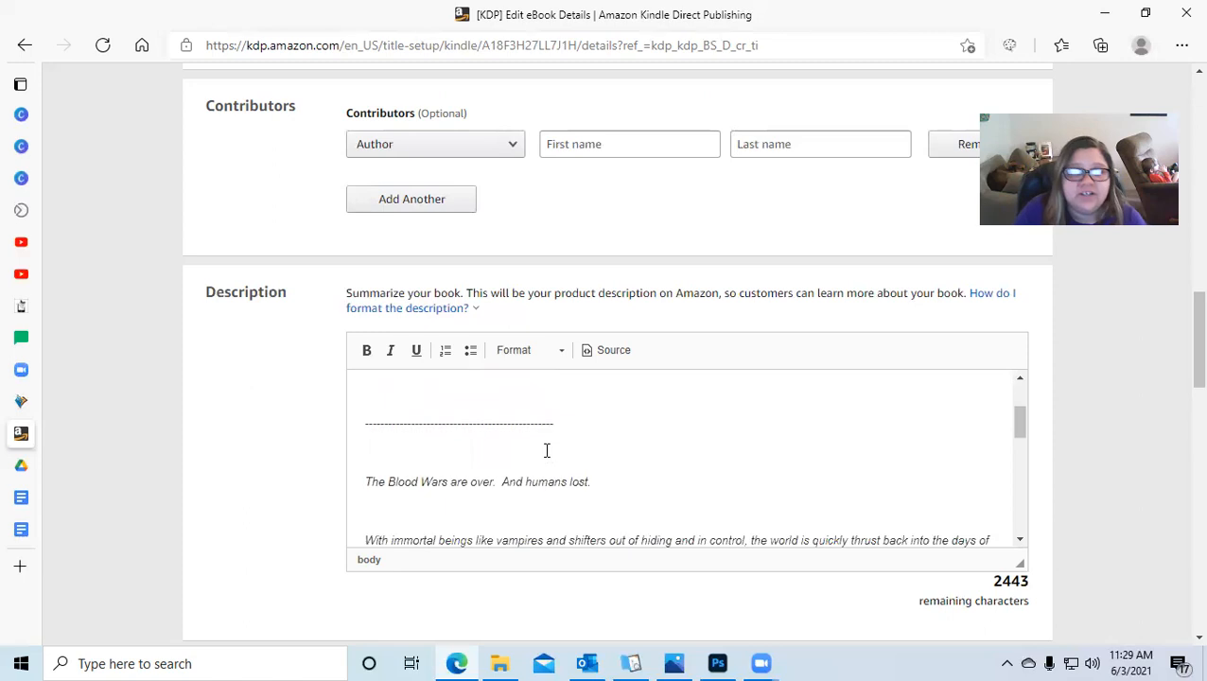
scroll(285, 471, "down", 5)
scroll(441, 378, "up", 5)
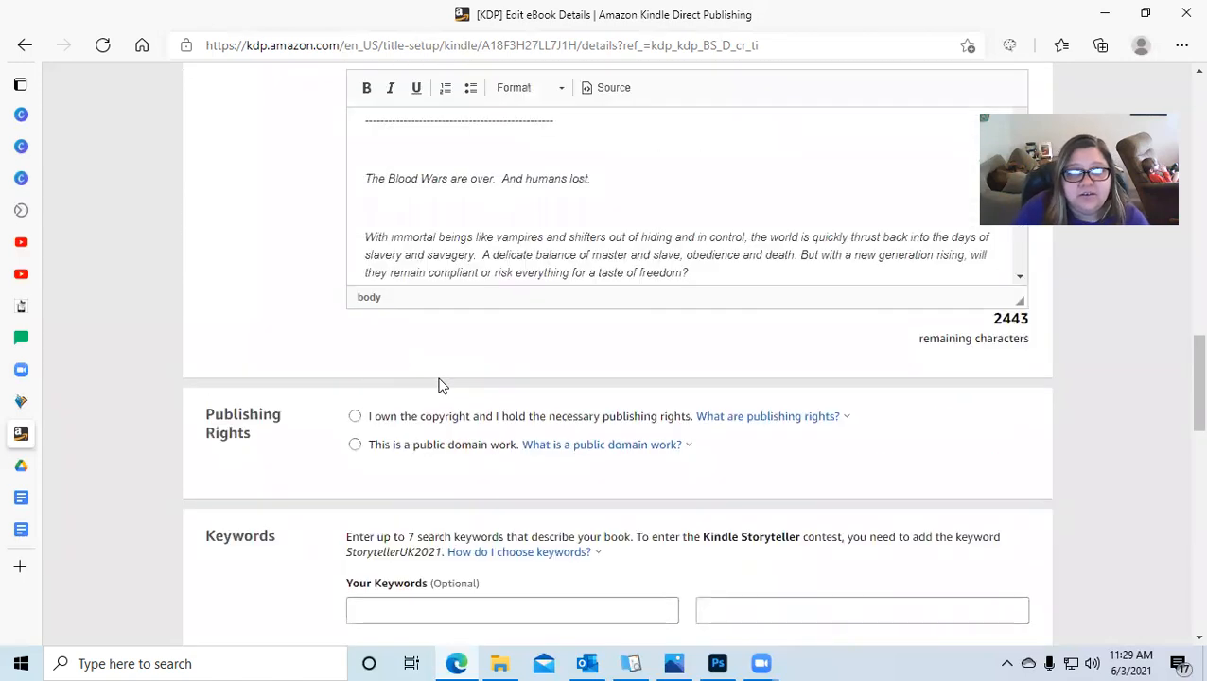
scroll(541, 438, "down", 10)
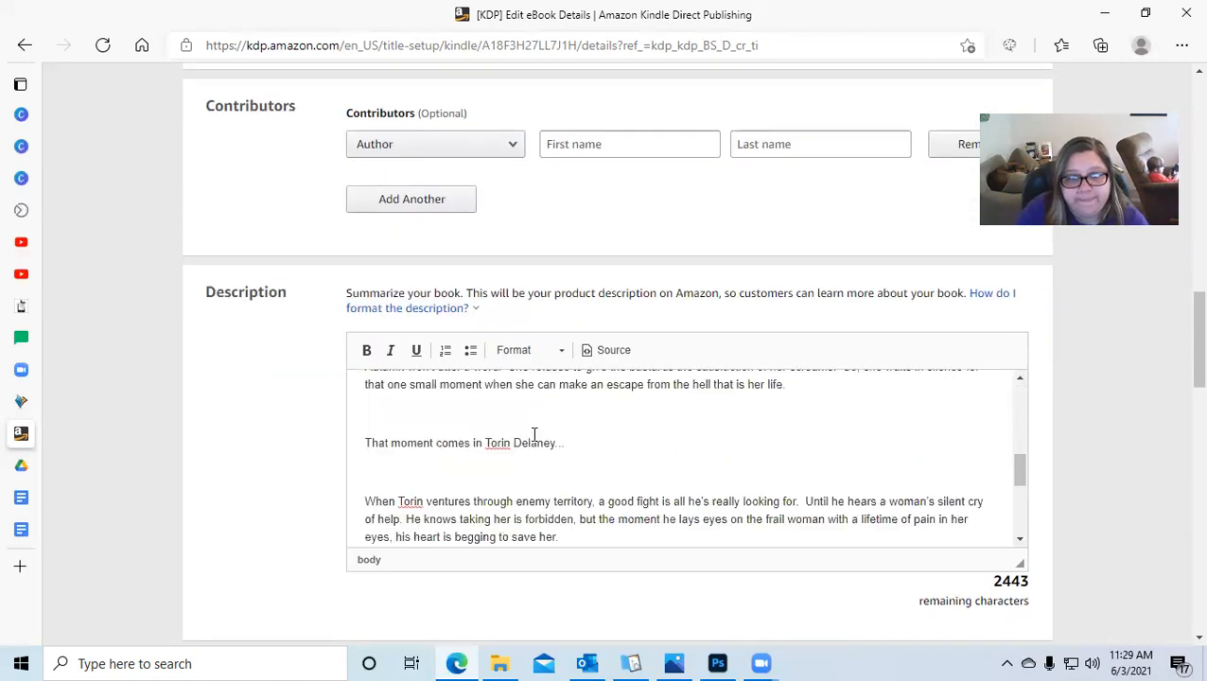
scroll(263, 432, "down", 5)
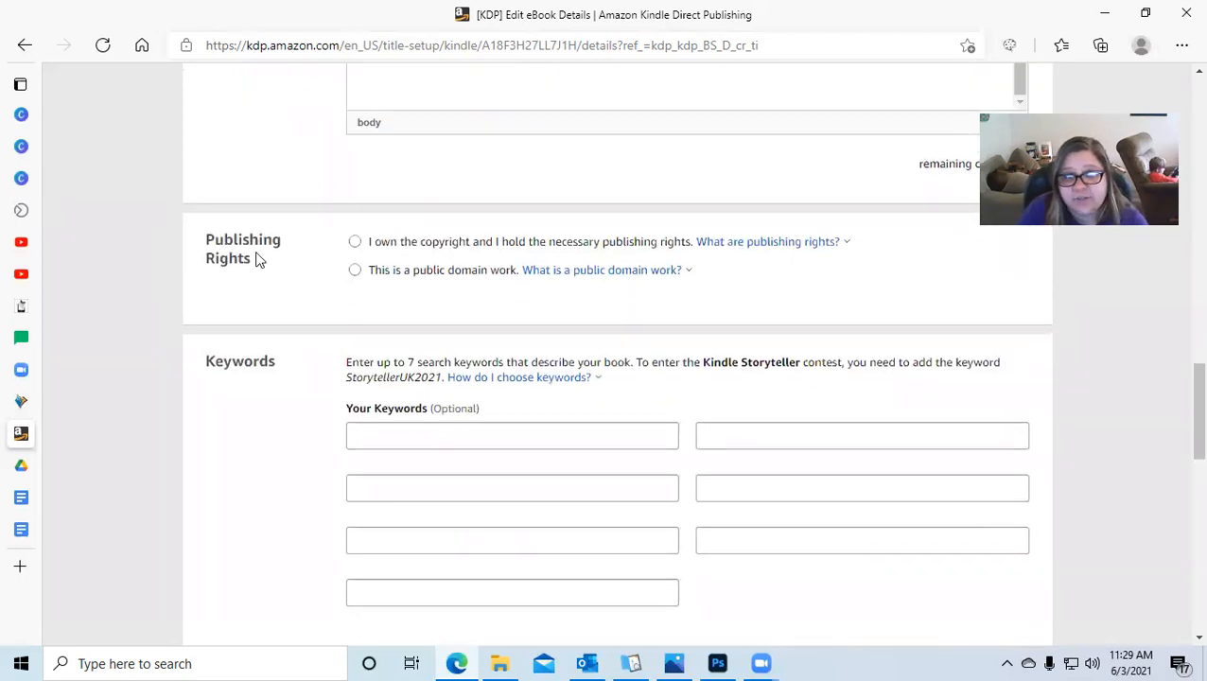
left_click(355, 244)
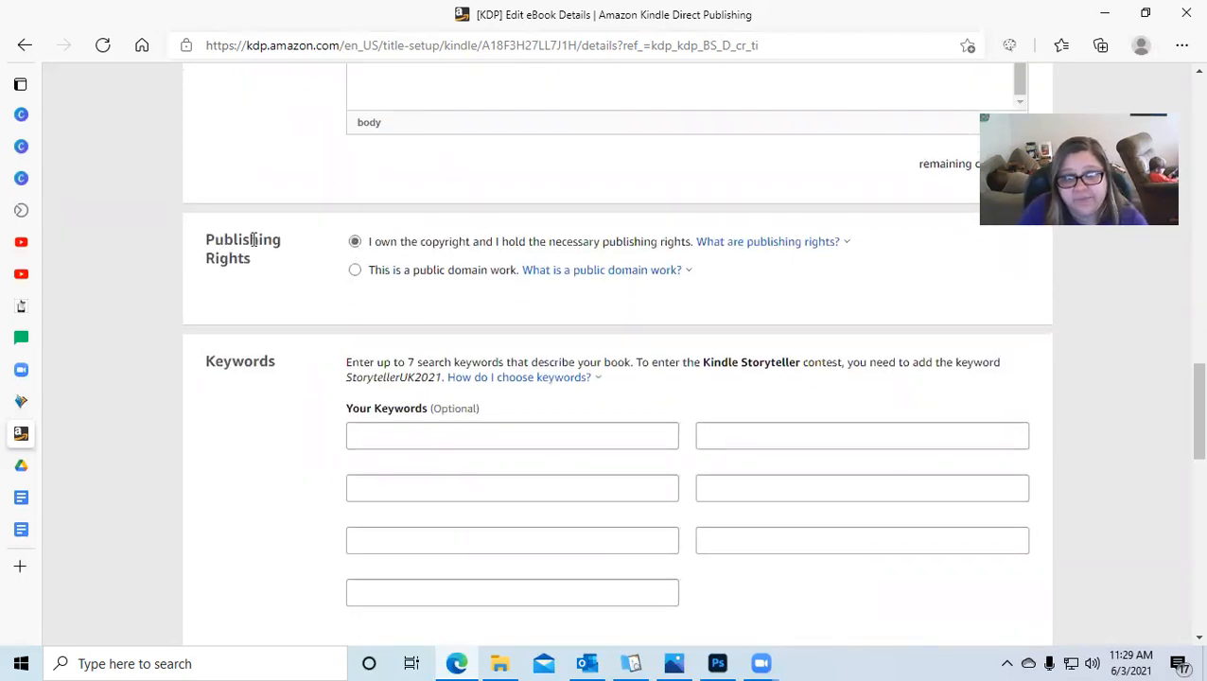
left_click(688, 272)
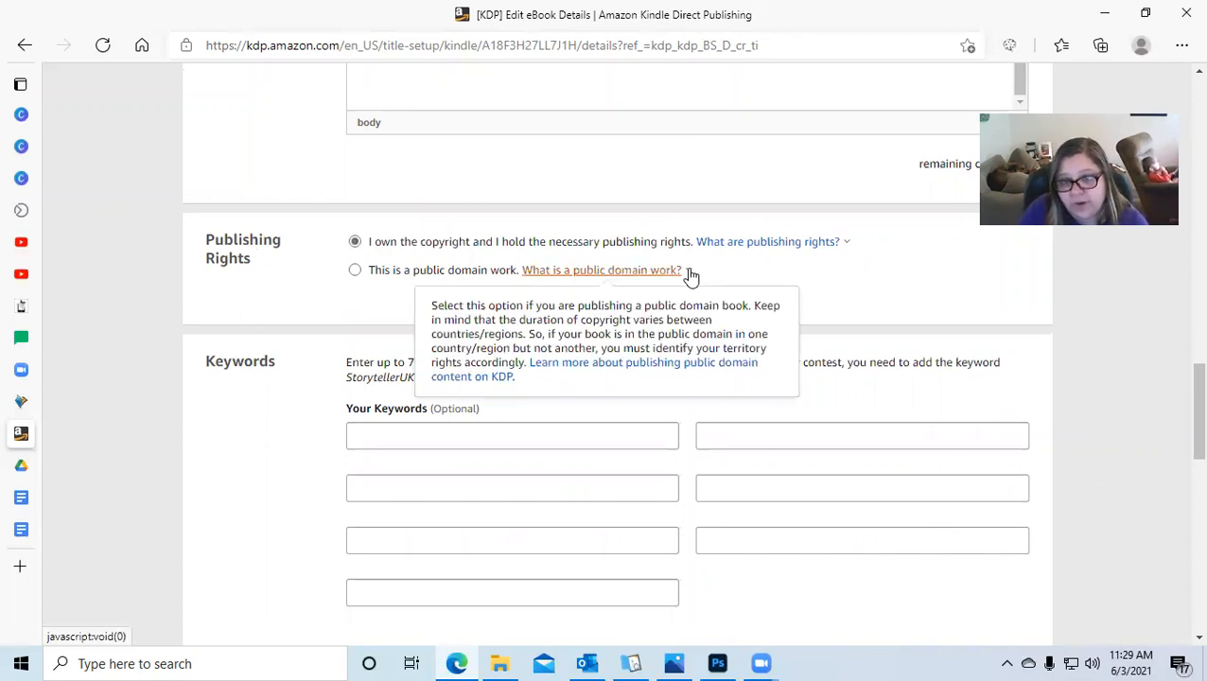
left_click(924, 299)
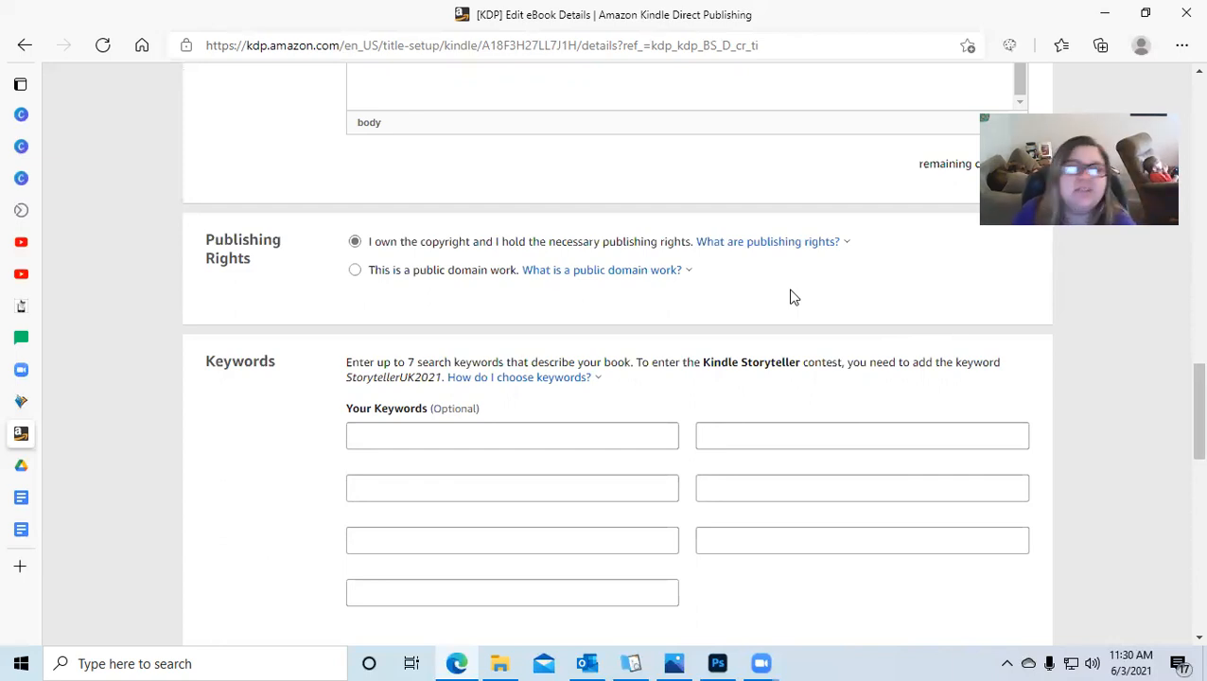
- Enter the search keywords "fated mates", "slow burn", "shifter romance" and "forbidden love" in the first four keyword fields
left_click(373, 438)
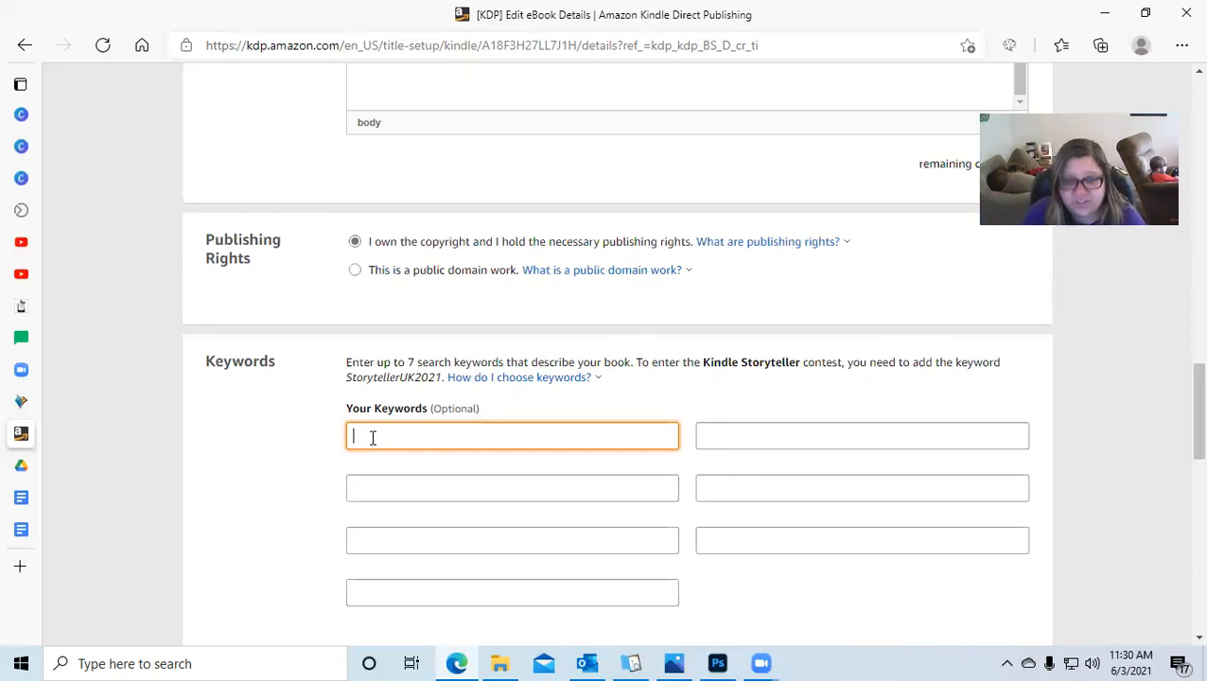
type("fated mates")
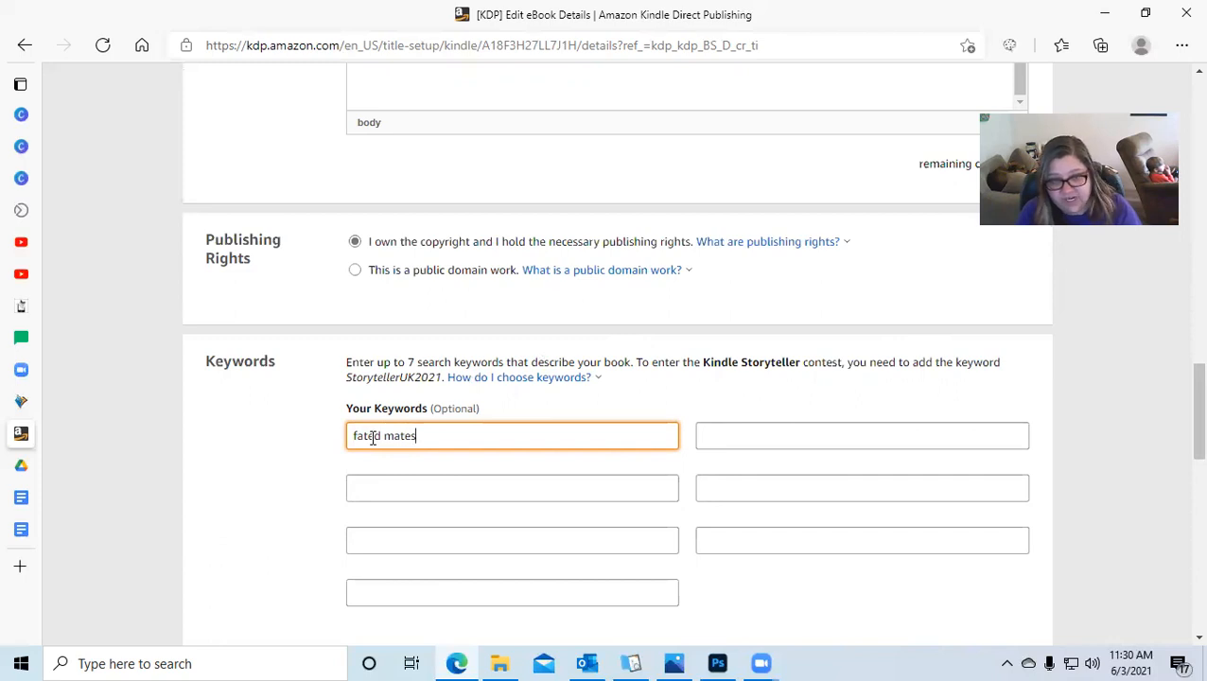
left_click(759, 434)
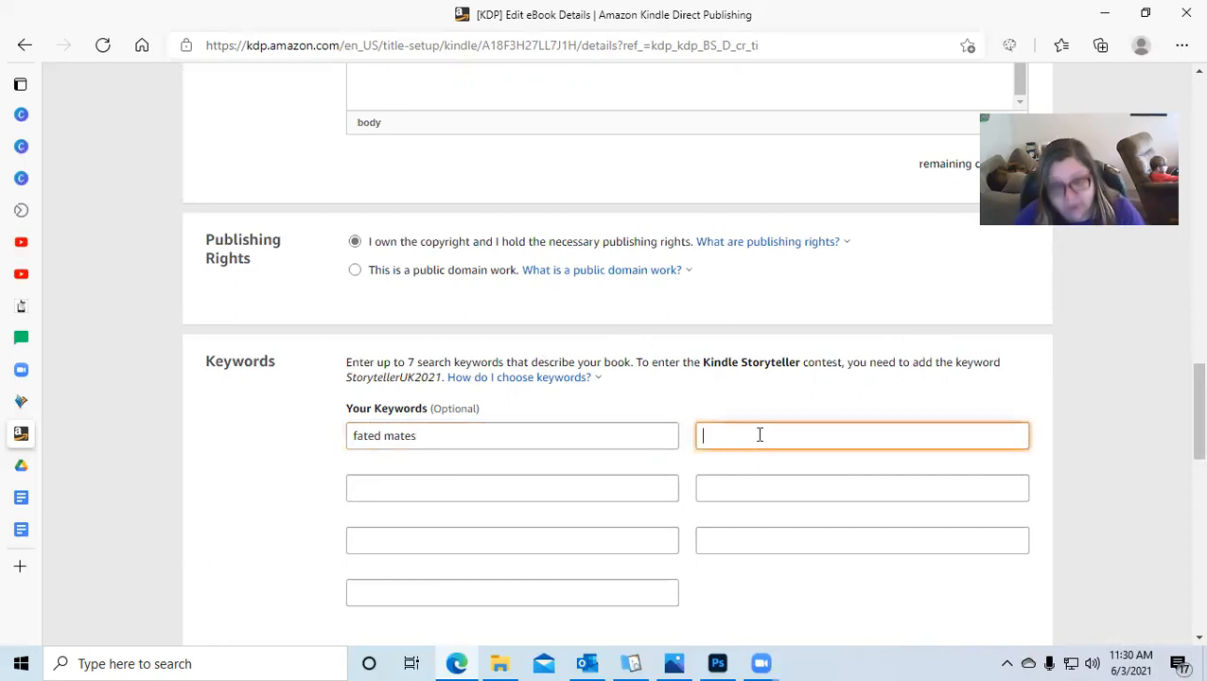
type("slow burn")
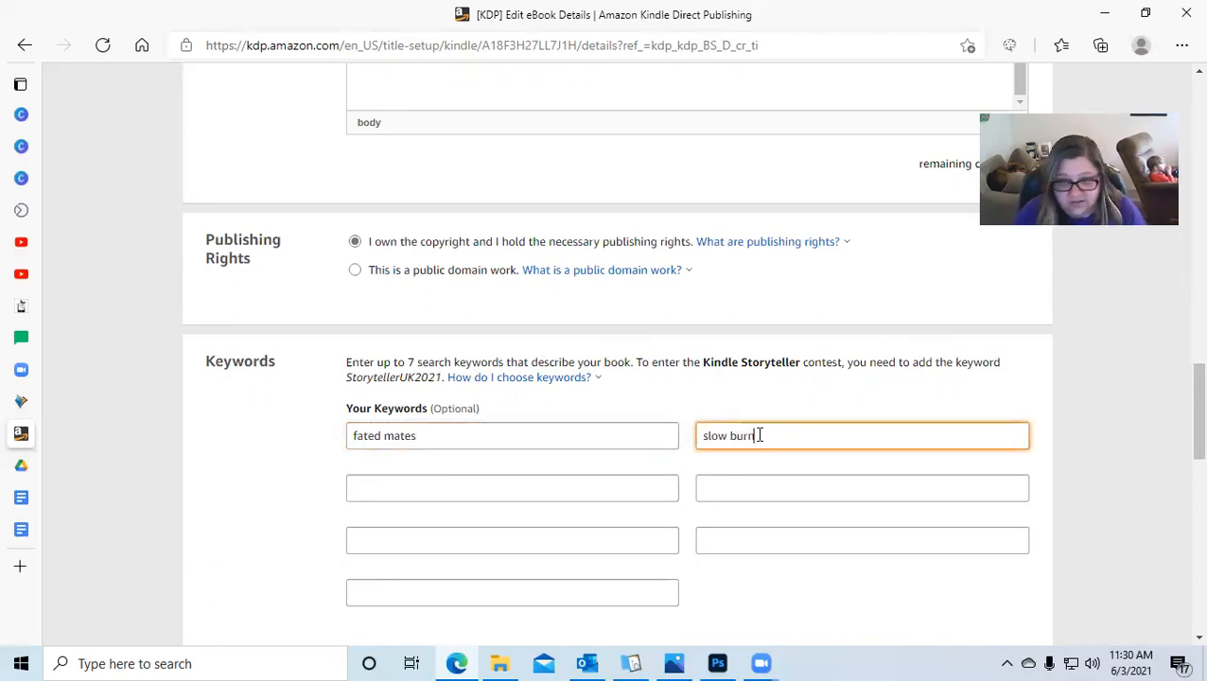
left_click(433, 487)
type("shifter romance")
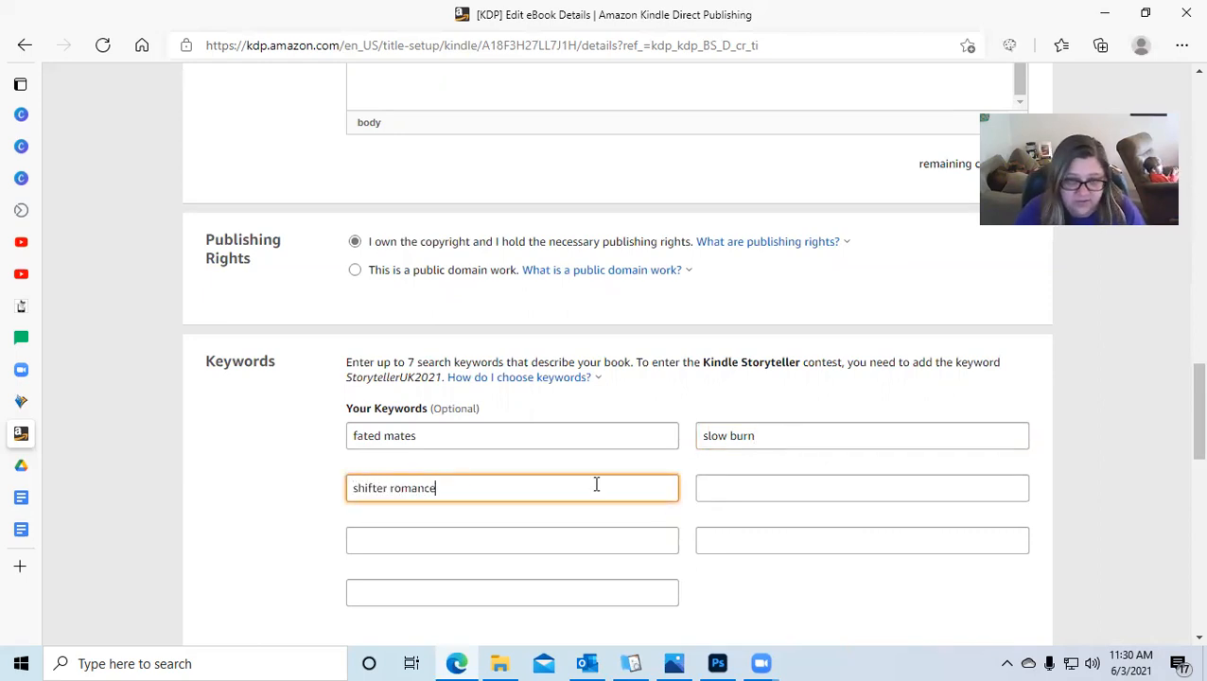
left_click(751, 493)
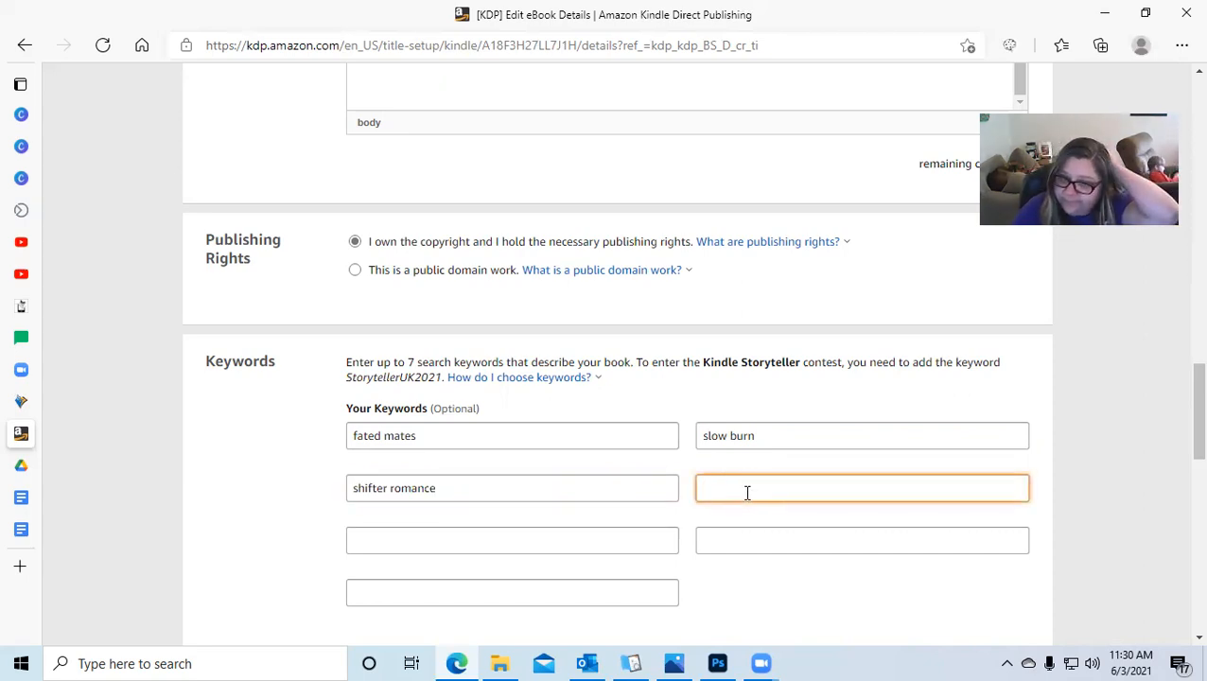
type("forbid")
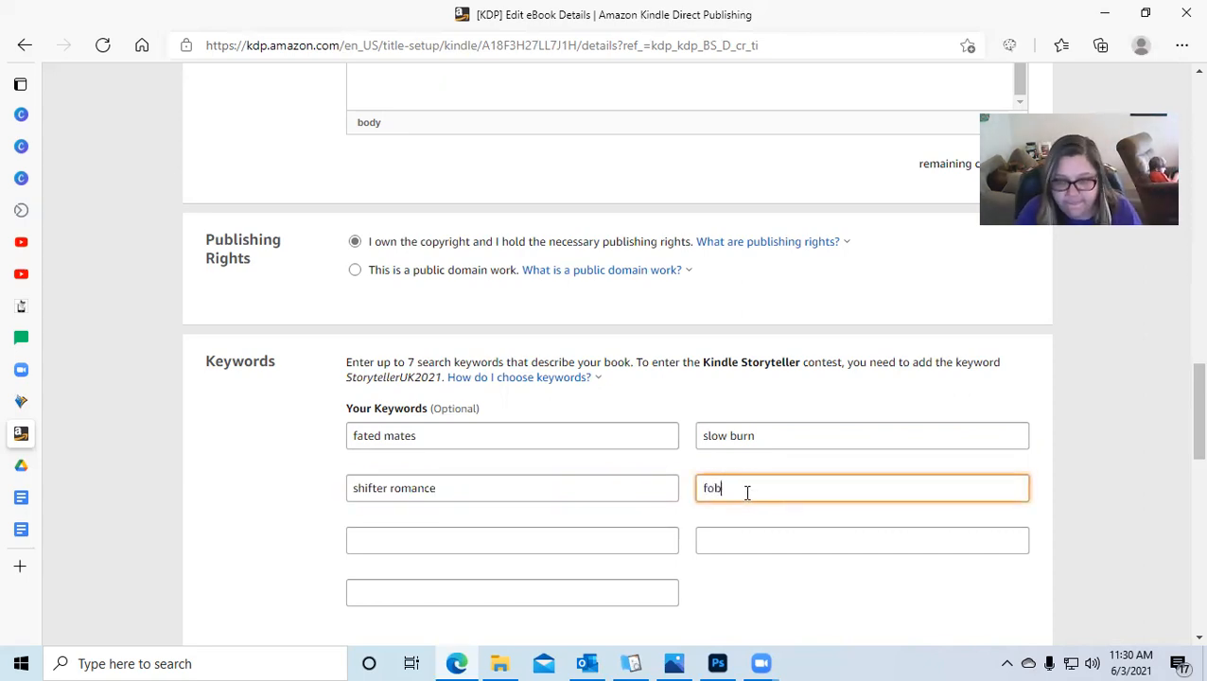
type("den love")
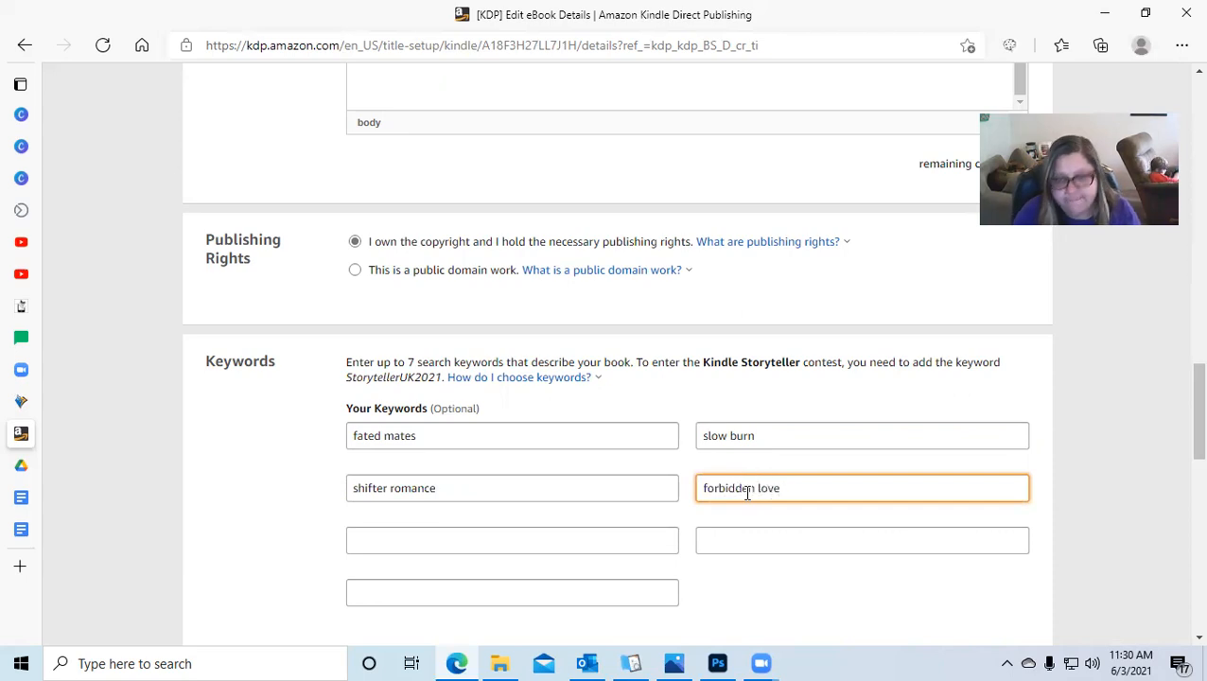
left_click(552, 545)
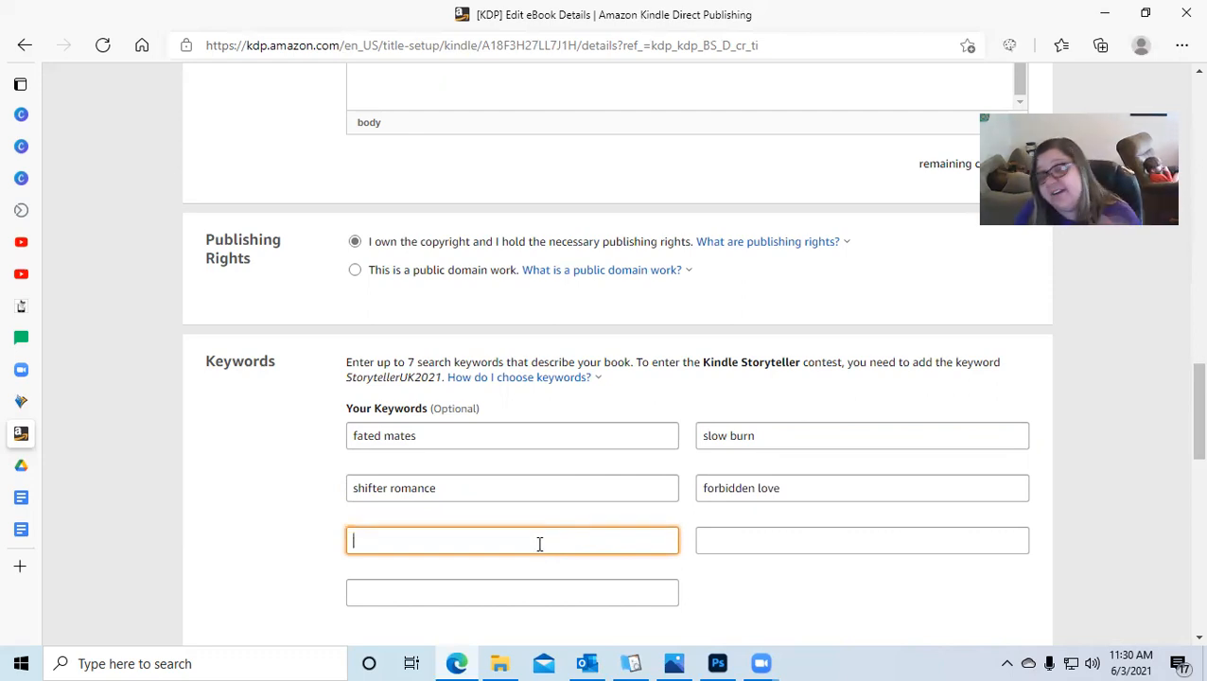
- Start setting the book's browse categories and select Fiction > Romance > Paranormal as the first one
scroll(541, 476, "down", 3)
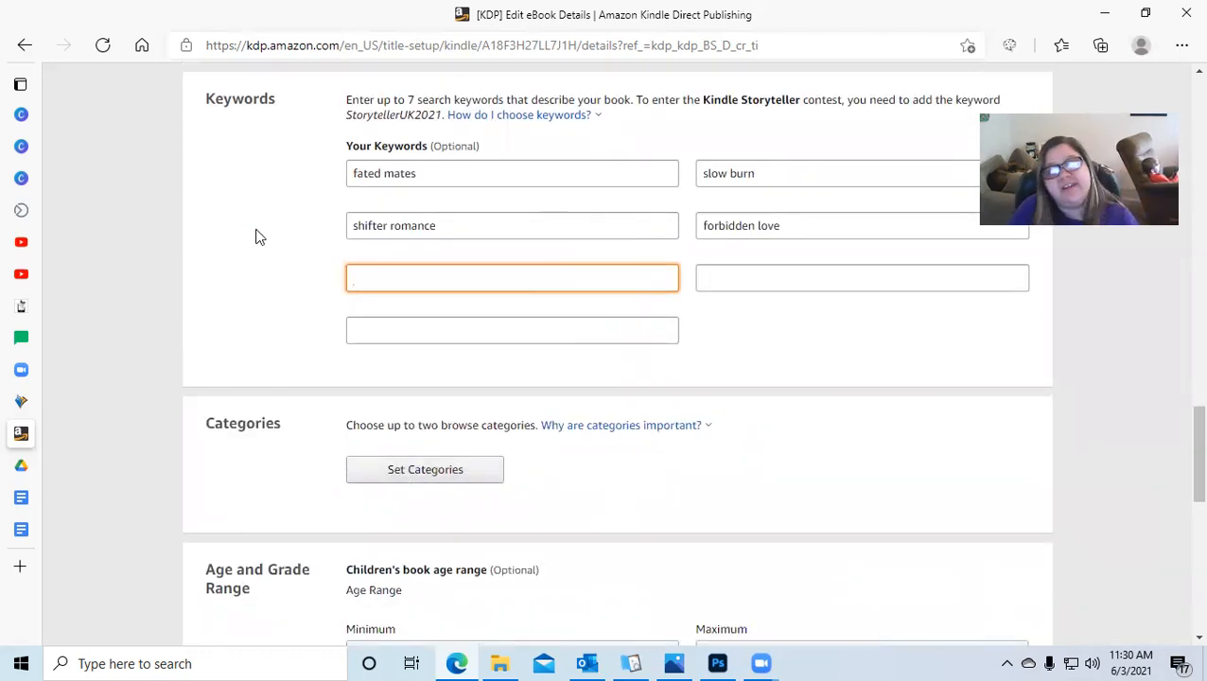
left_click(441, 474)
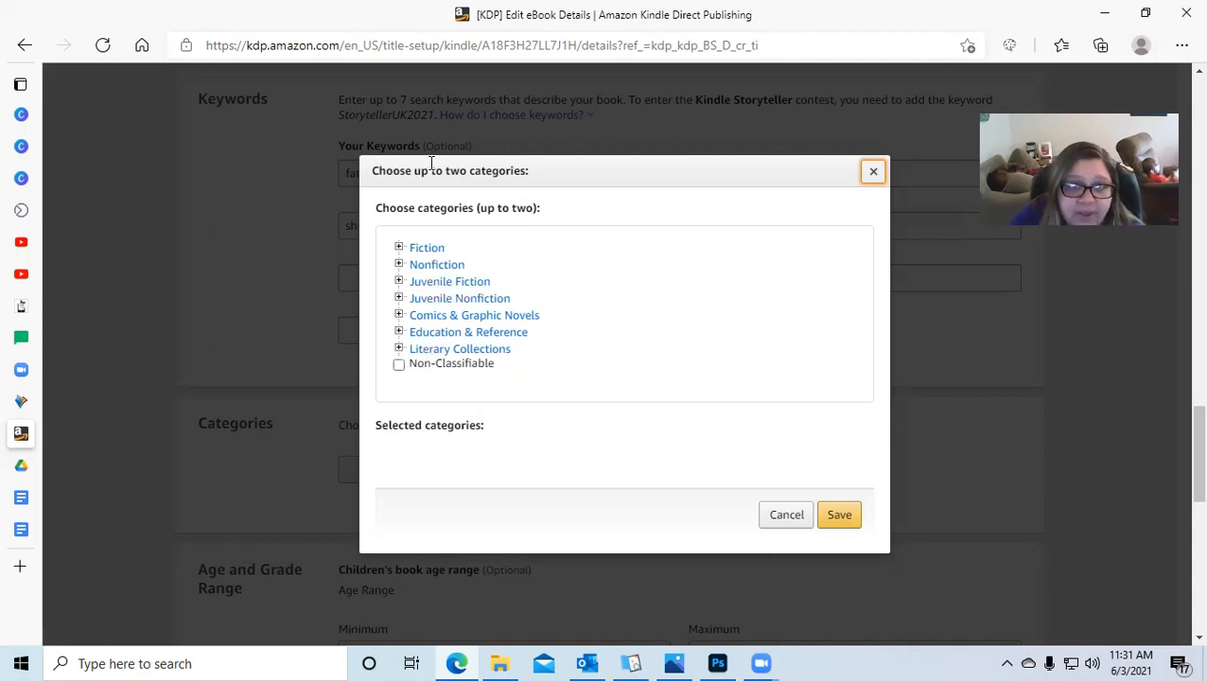
left_click(399, 248)
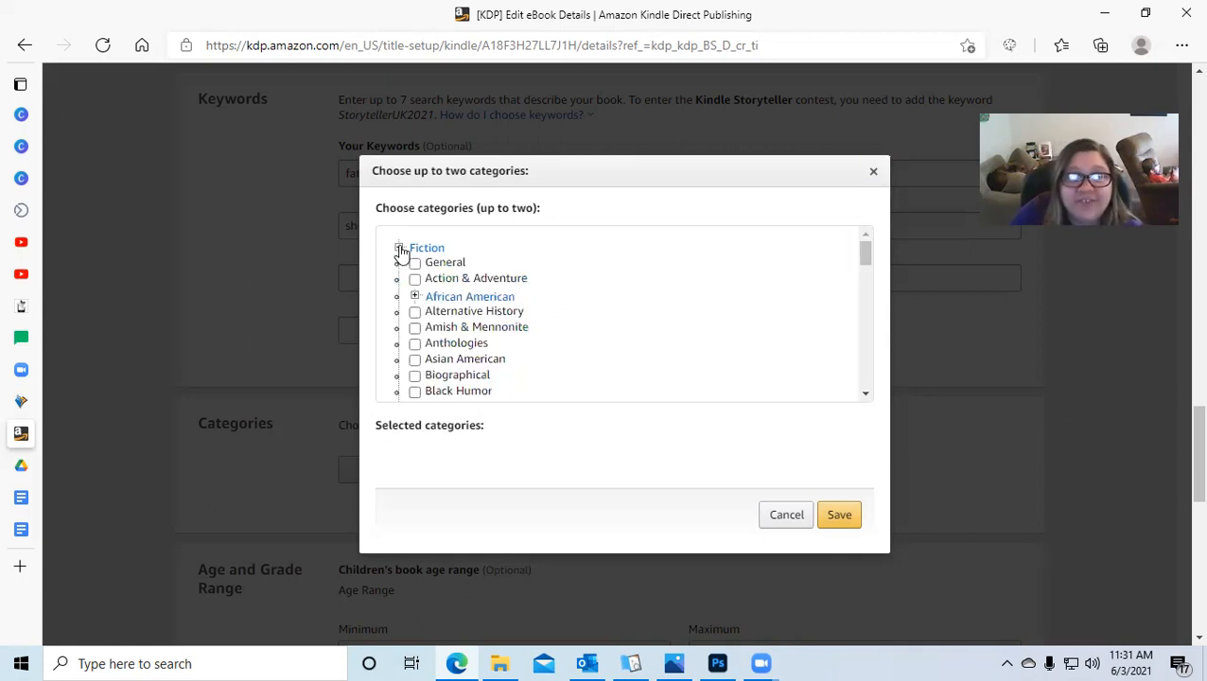
scroll(488, 346, "down", 8)
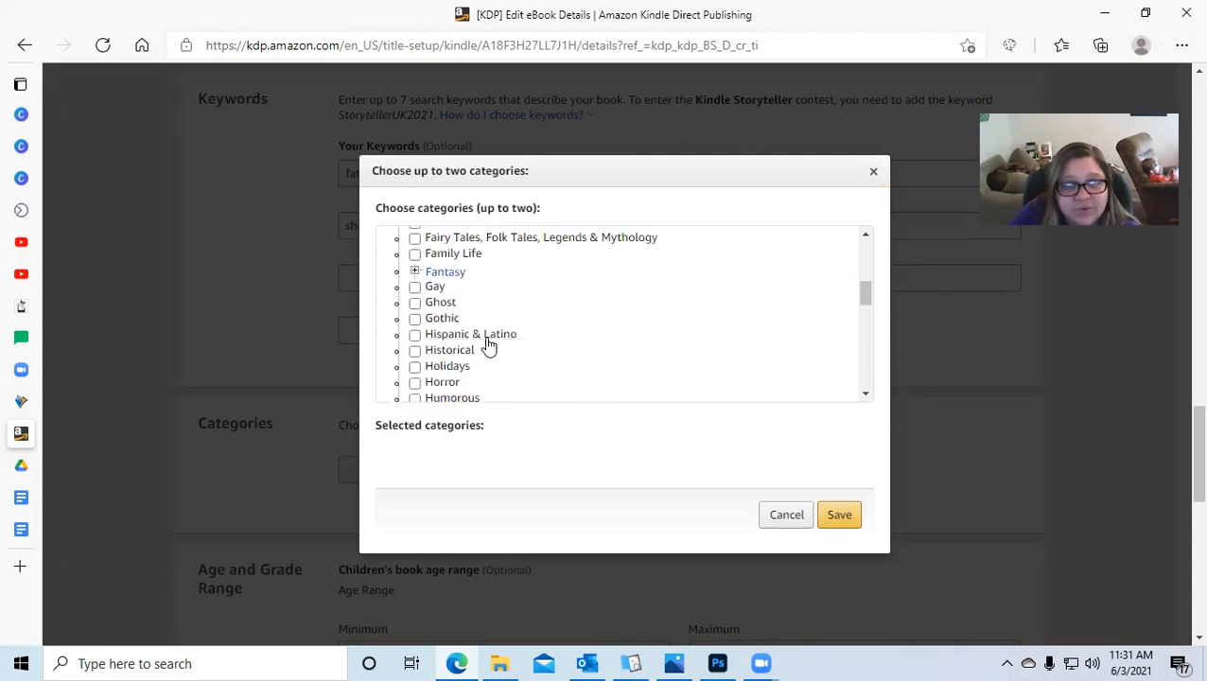
scroll(488, 347, "down", 4)
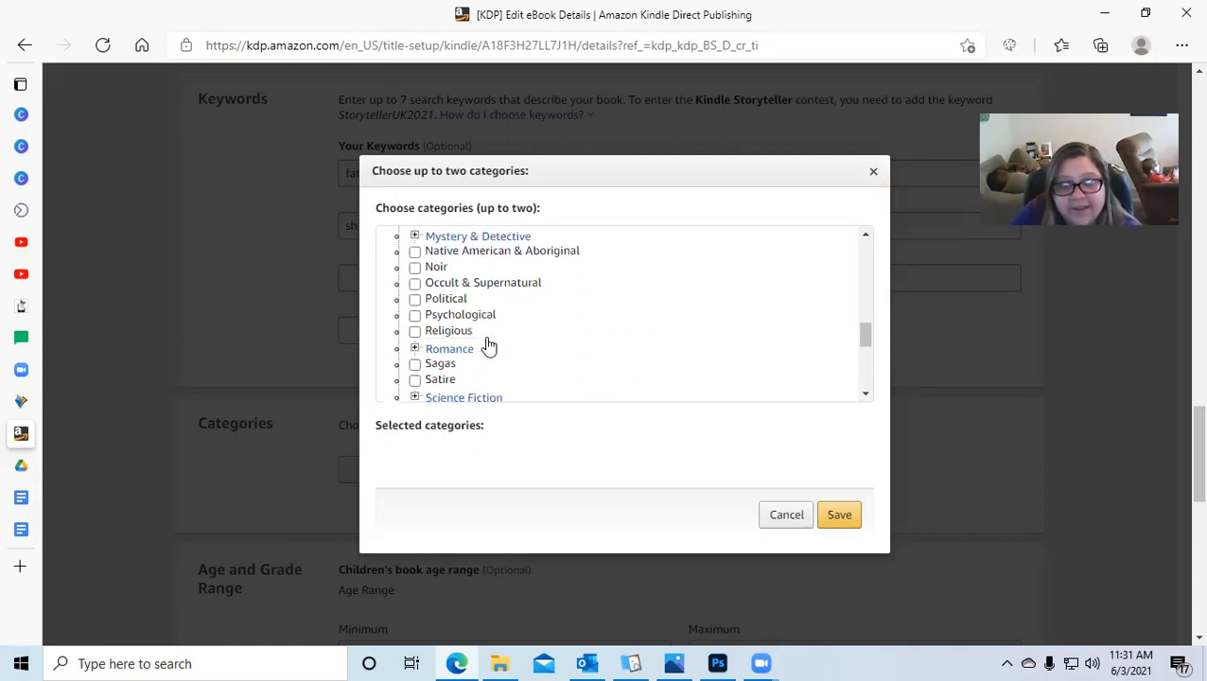
left_click(415, 349)
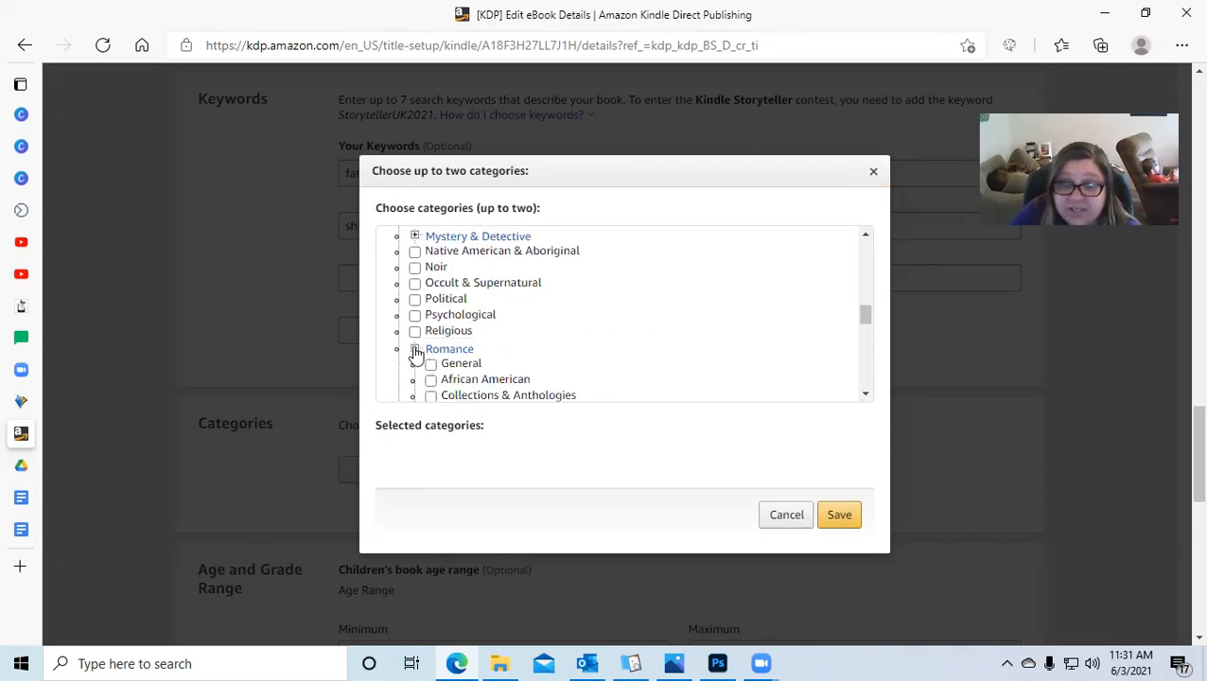
scroll(531, 352, "down", 1)
scroll(563, 342, "down", 4)
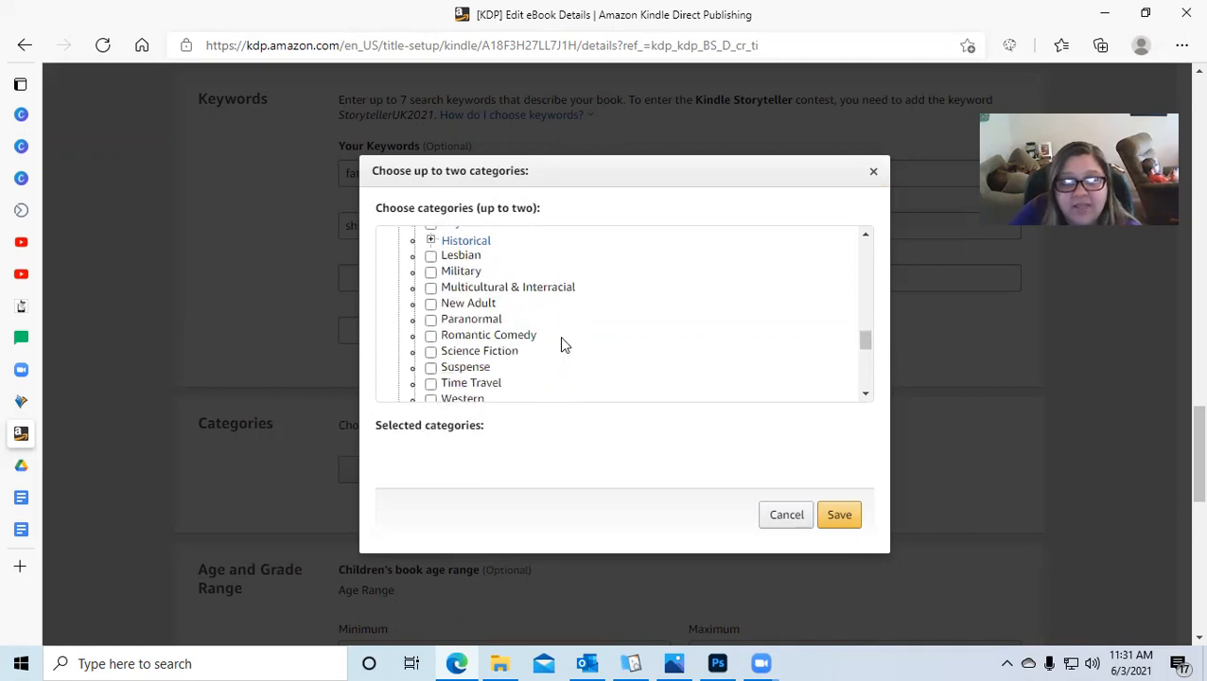
left_click(431, 322)
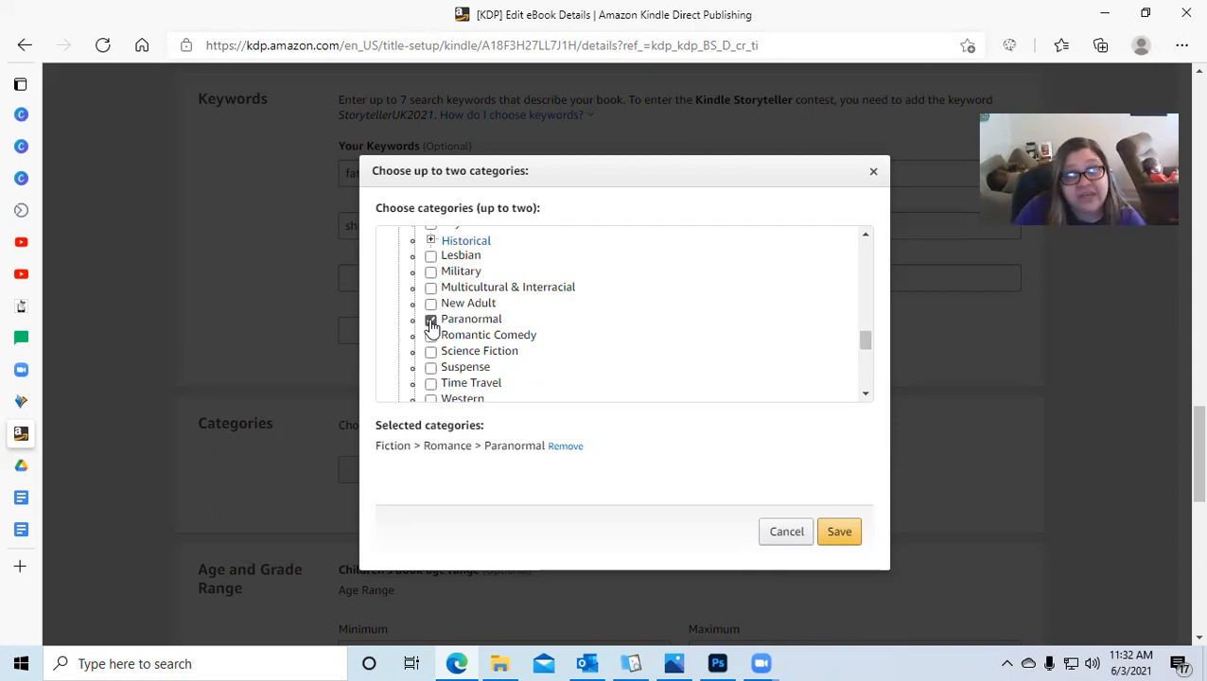
- Add Fiction > Romance > Fantasy as the second browse category and save the category selection
scroll(431, 325, "up", 1)
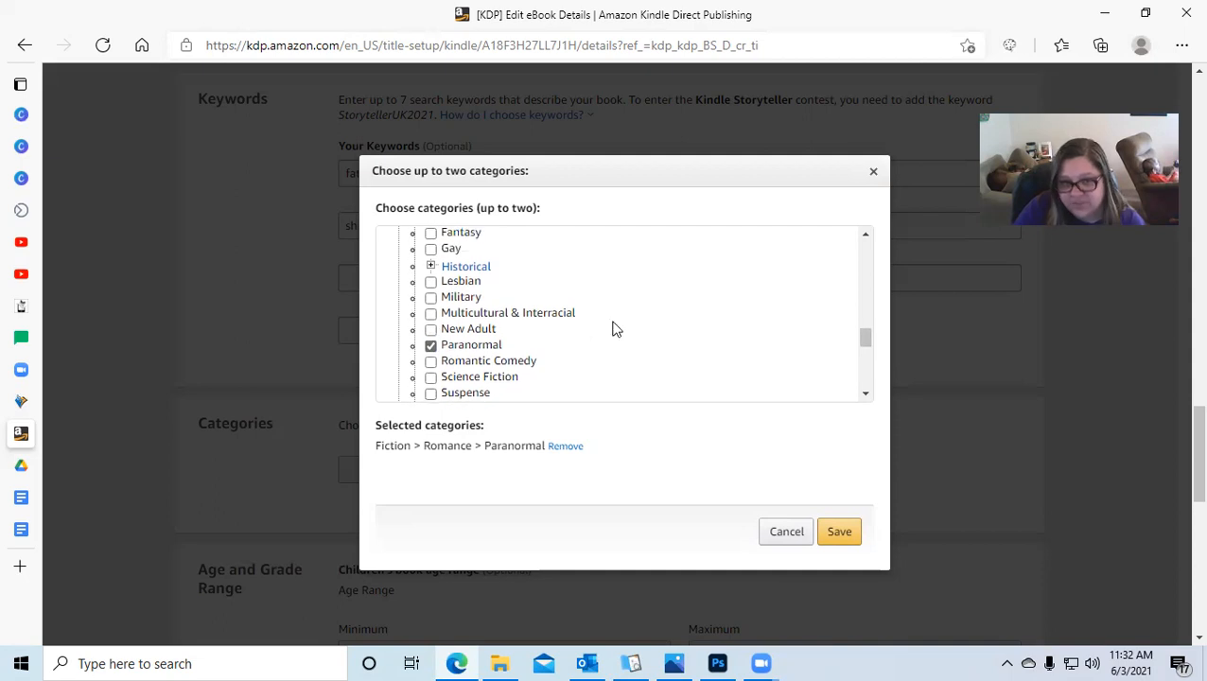
scroll(626, 335, "down", 1)
scroll(619, 335, "down", 1)
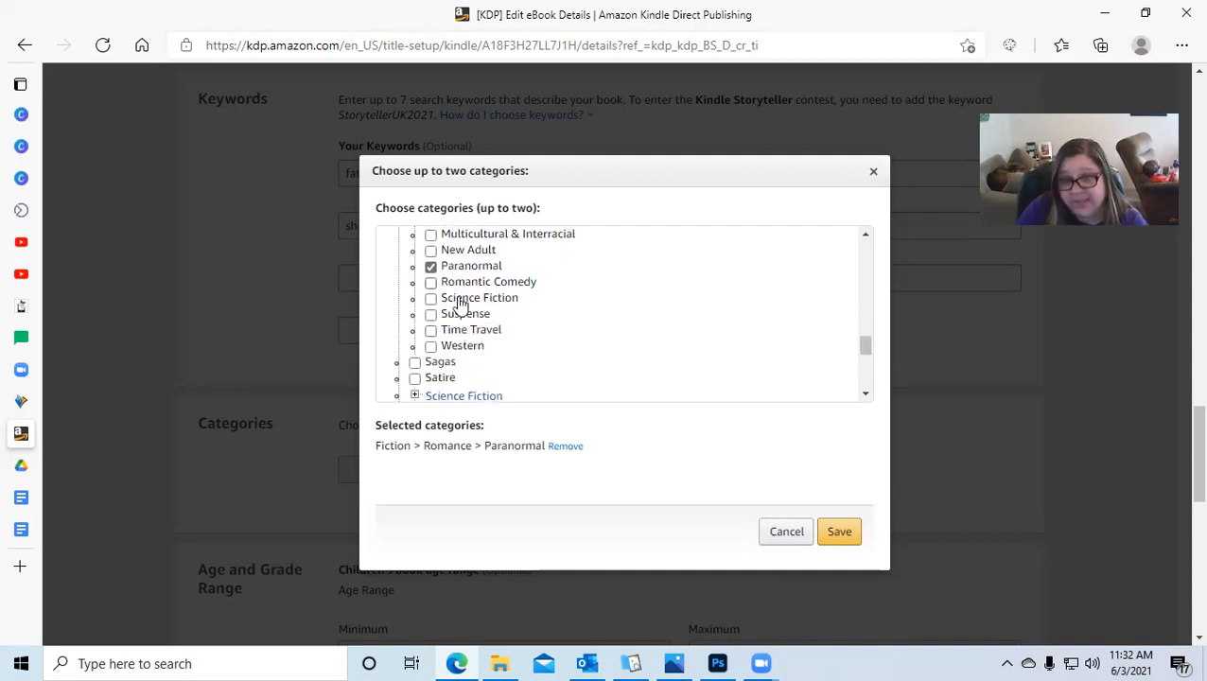
scroll(545, 350, "up", 3)
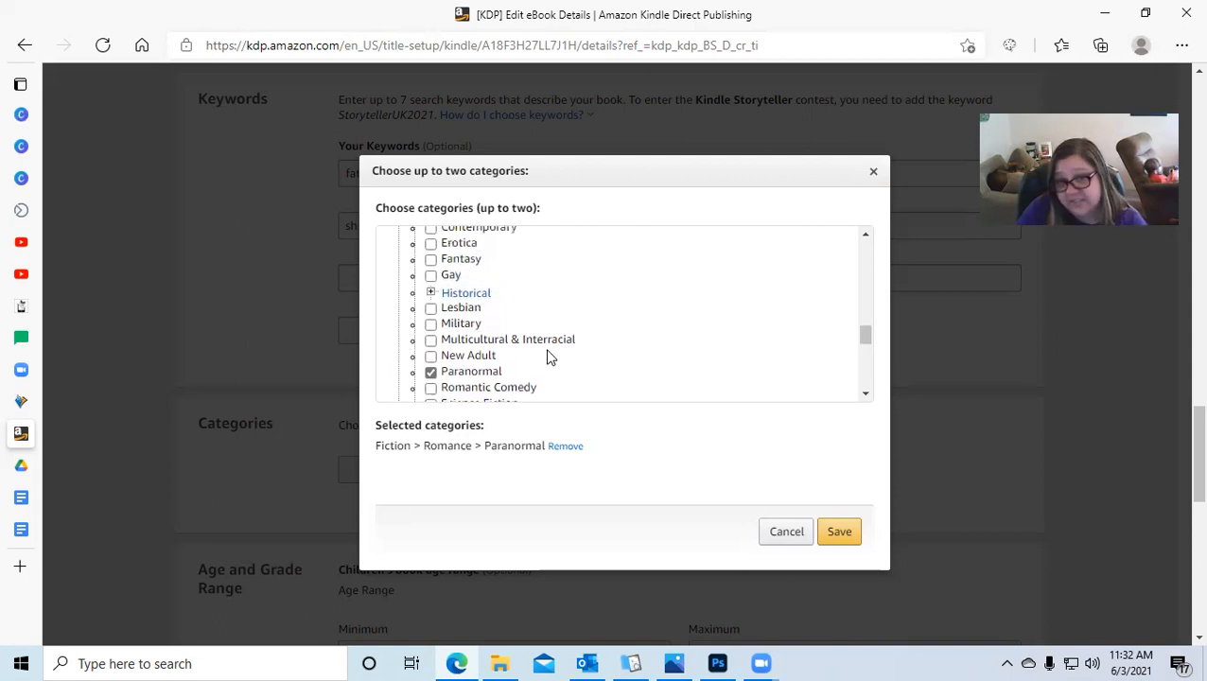
scroll(551, 360, "up", 2)
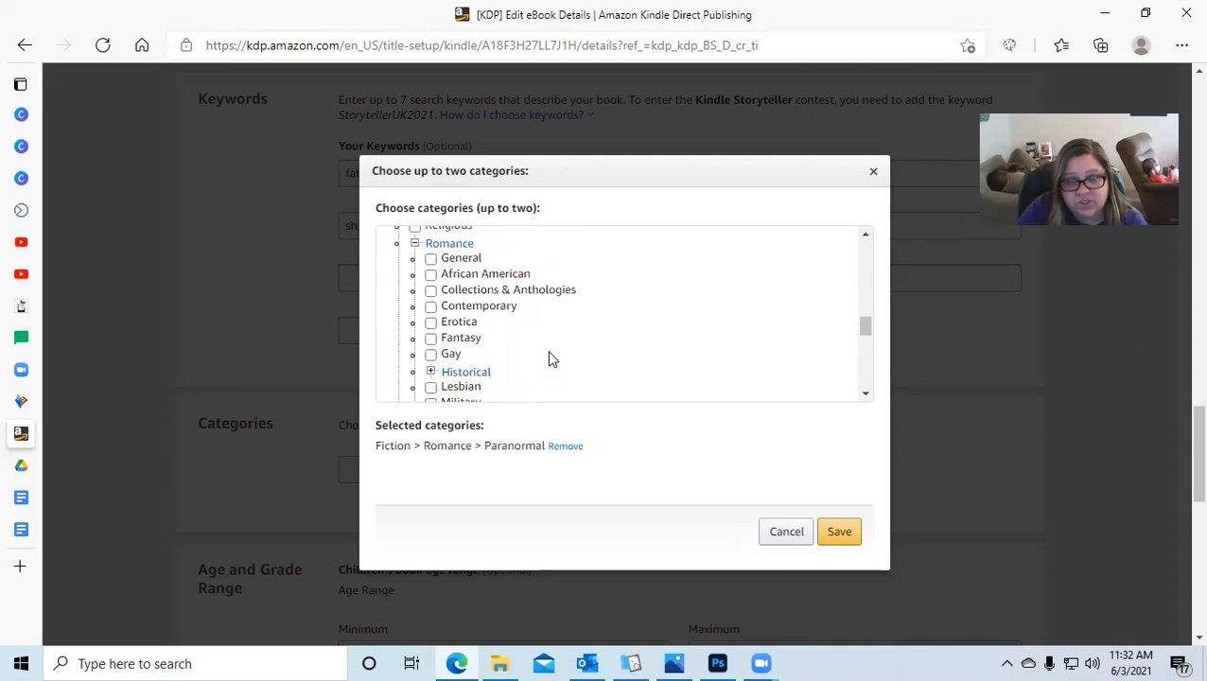
left_click(431, 338)
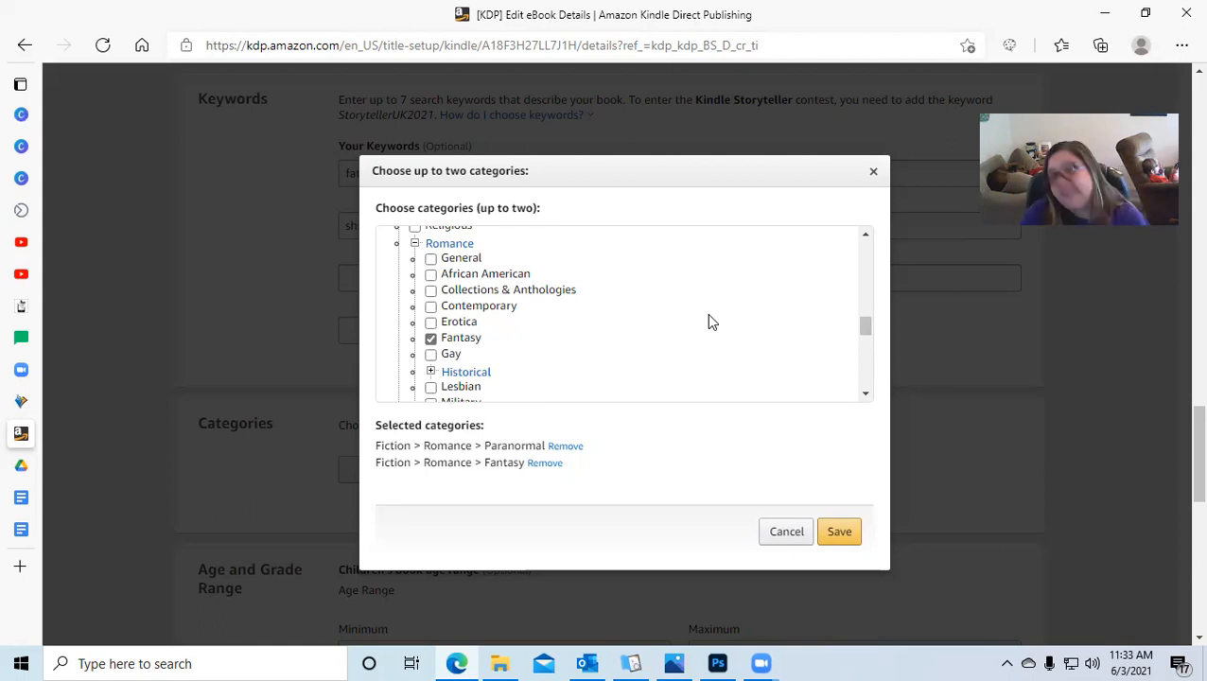
left_click(839, 533)
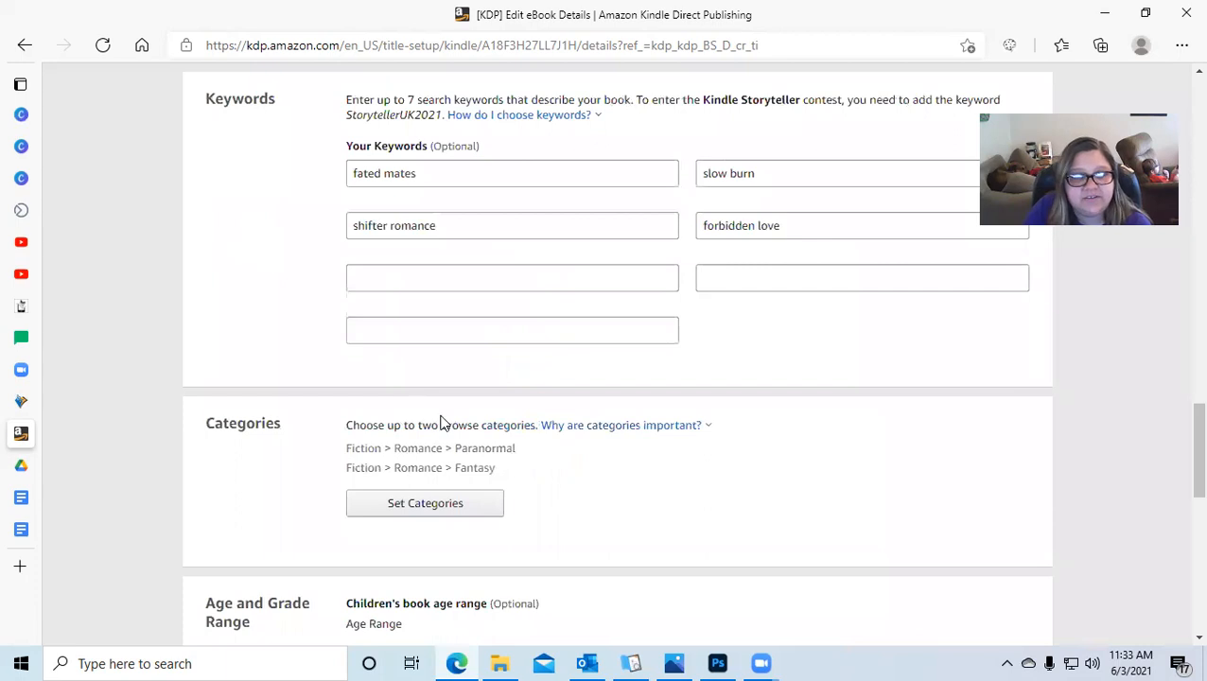
- Make the Kindle eBook available for pre-order instead of releasing it now
scroll(440, 422, "down", 5)
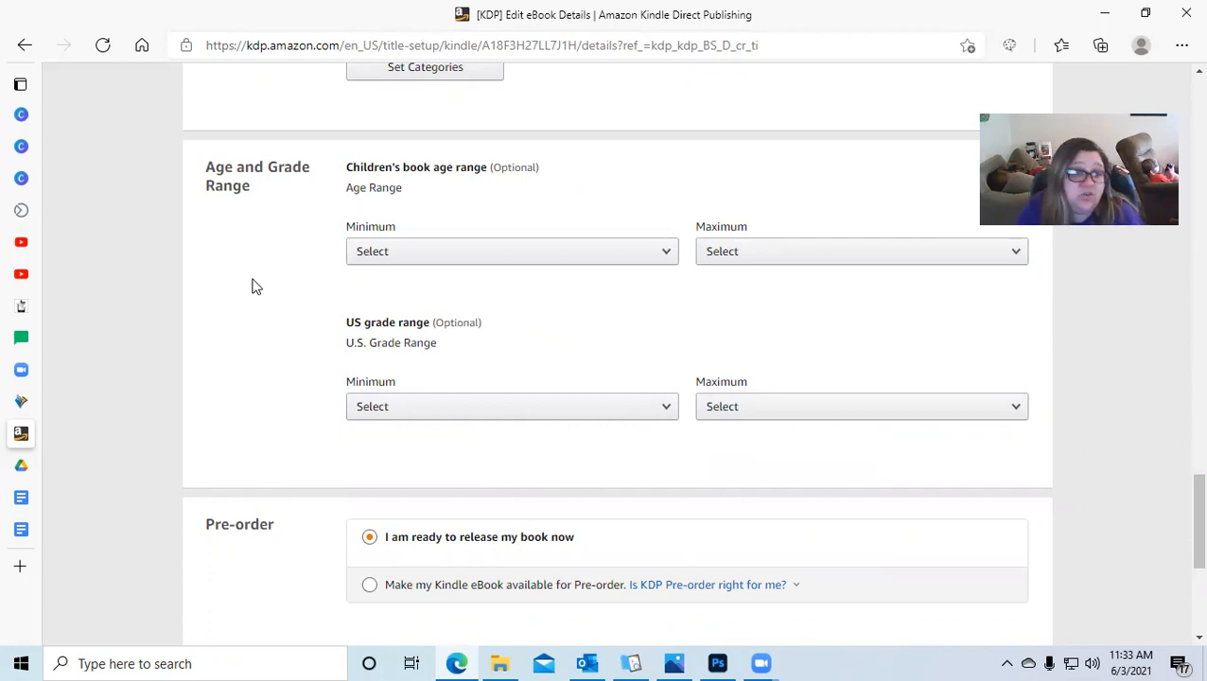
scroll(251, 286, "down", 3)
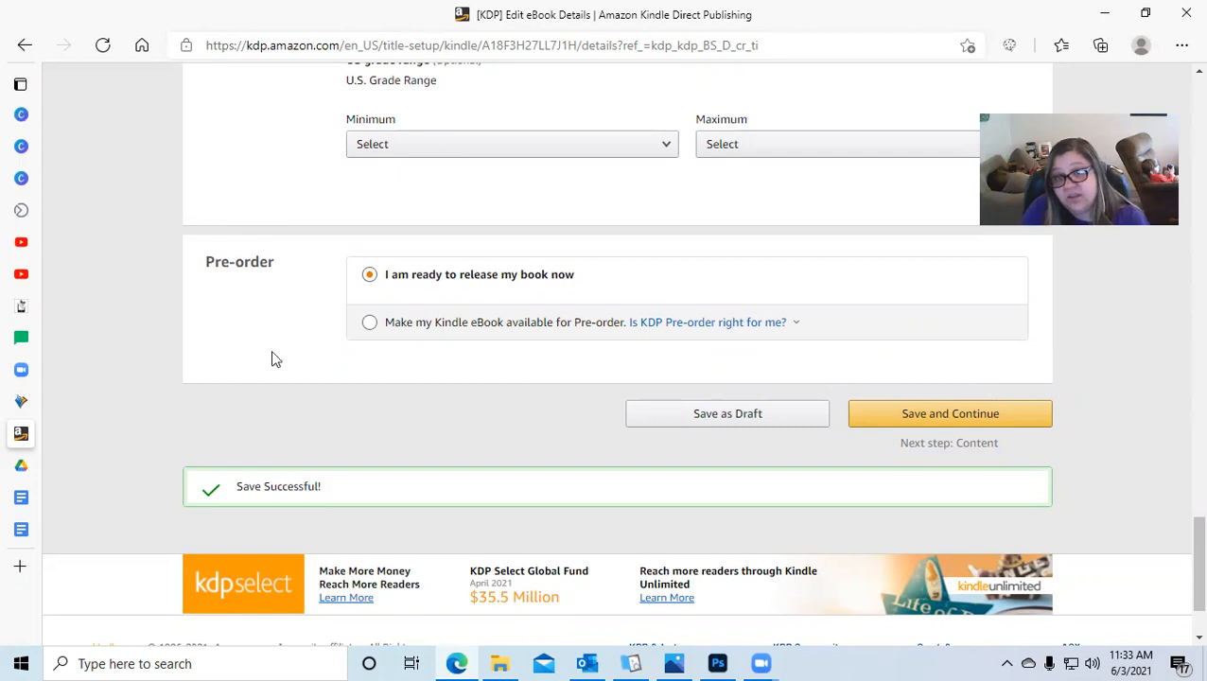
left_click(368, 323)
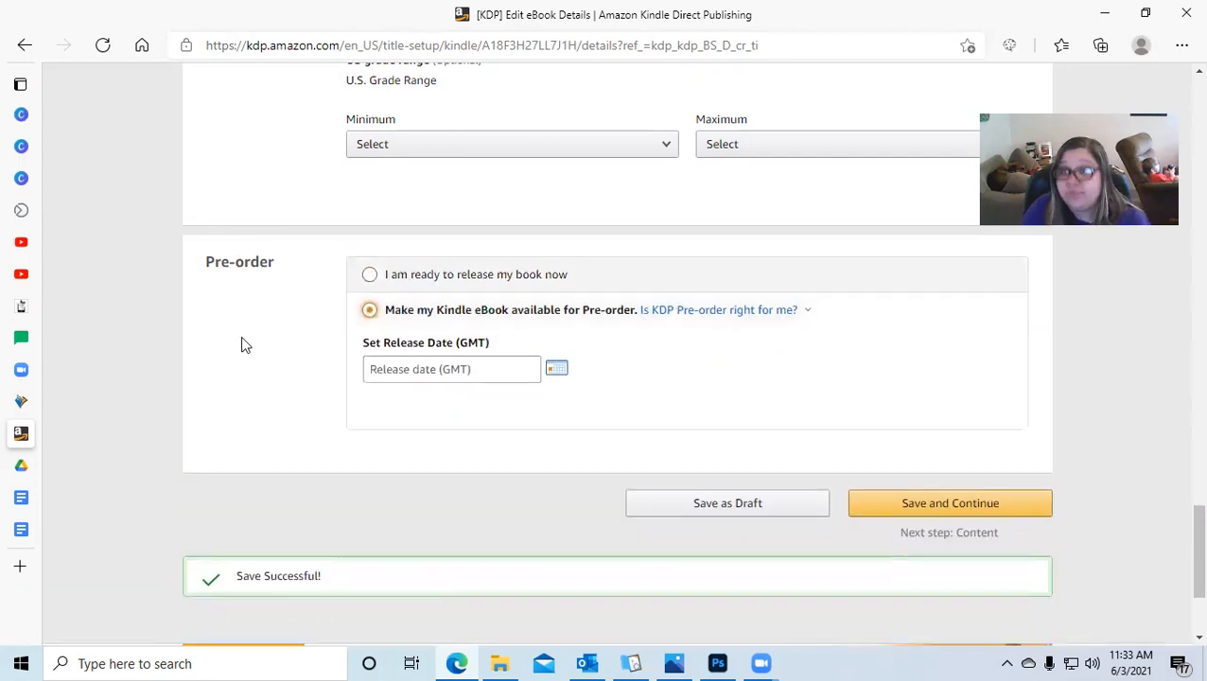
- Set the pre-order release date to 11/12/2021, and save the details to continue to the eBook content
left_click(556, 371)
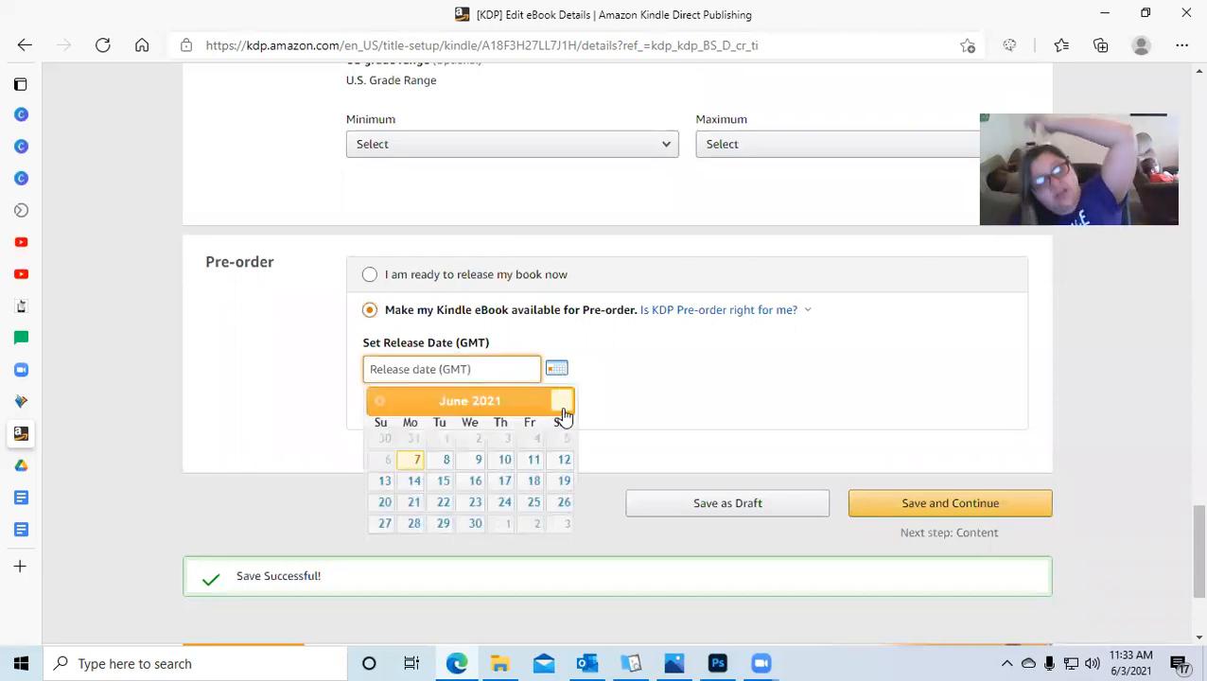
left_click(561, 402)
left_click(561, 402)
left_click(561, 402)
left_click(560, 402)
left_click(561, 402)
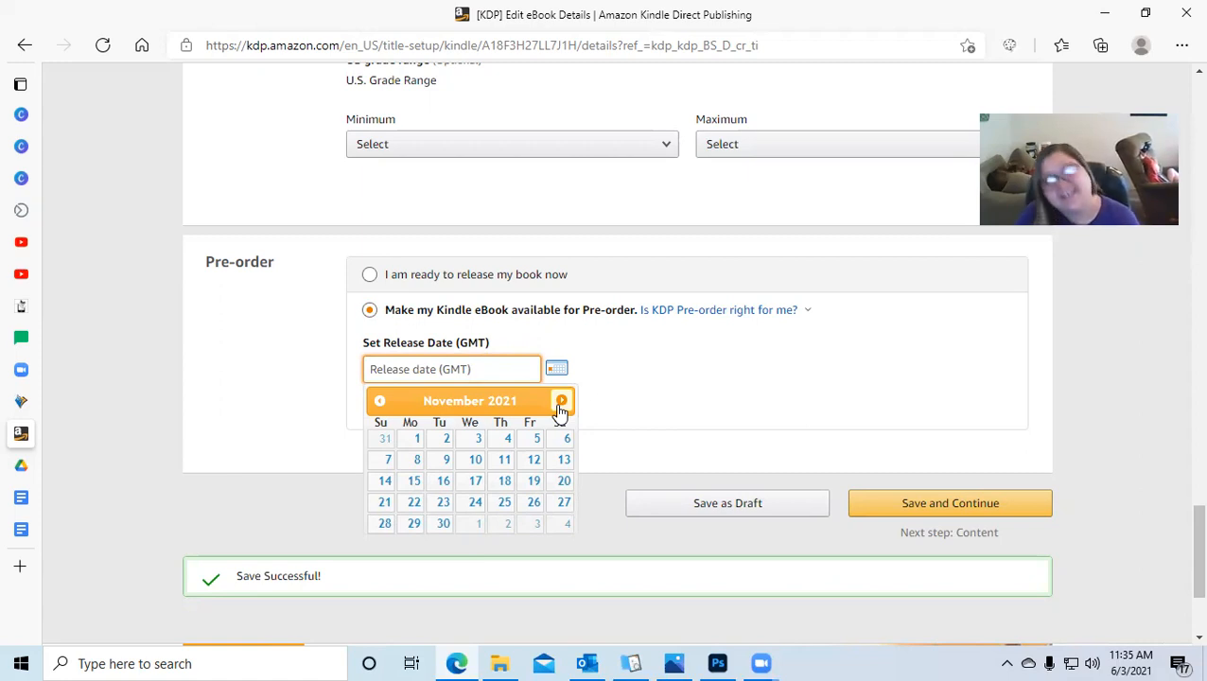
left_click(561, 404)
left_click(562, 404)
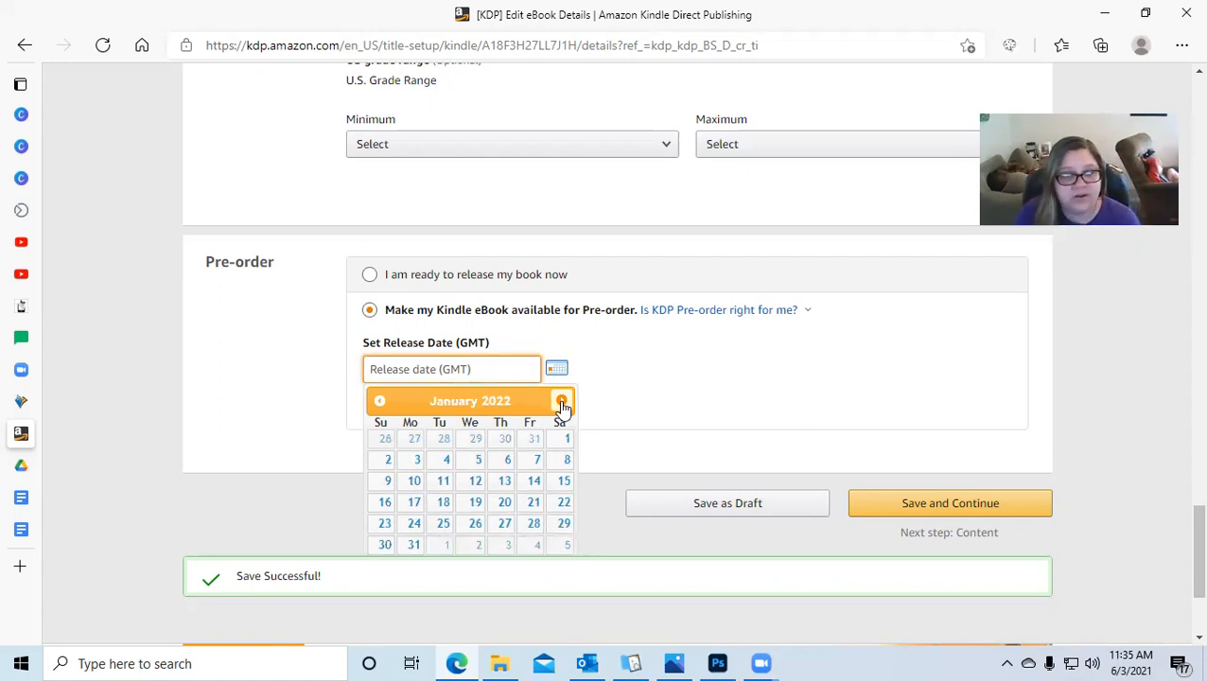
left_click(377, 404)
left_click(377, 404)
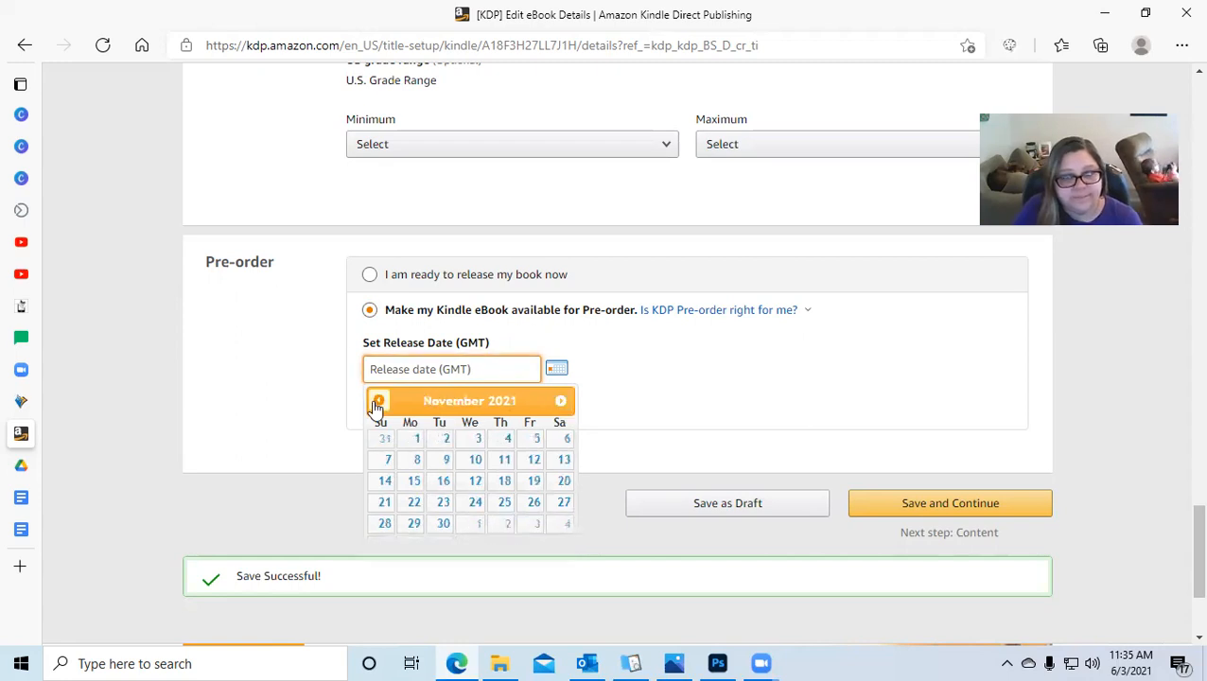
left_click(378, 403)
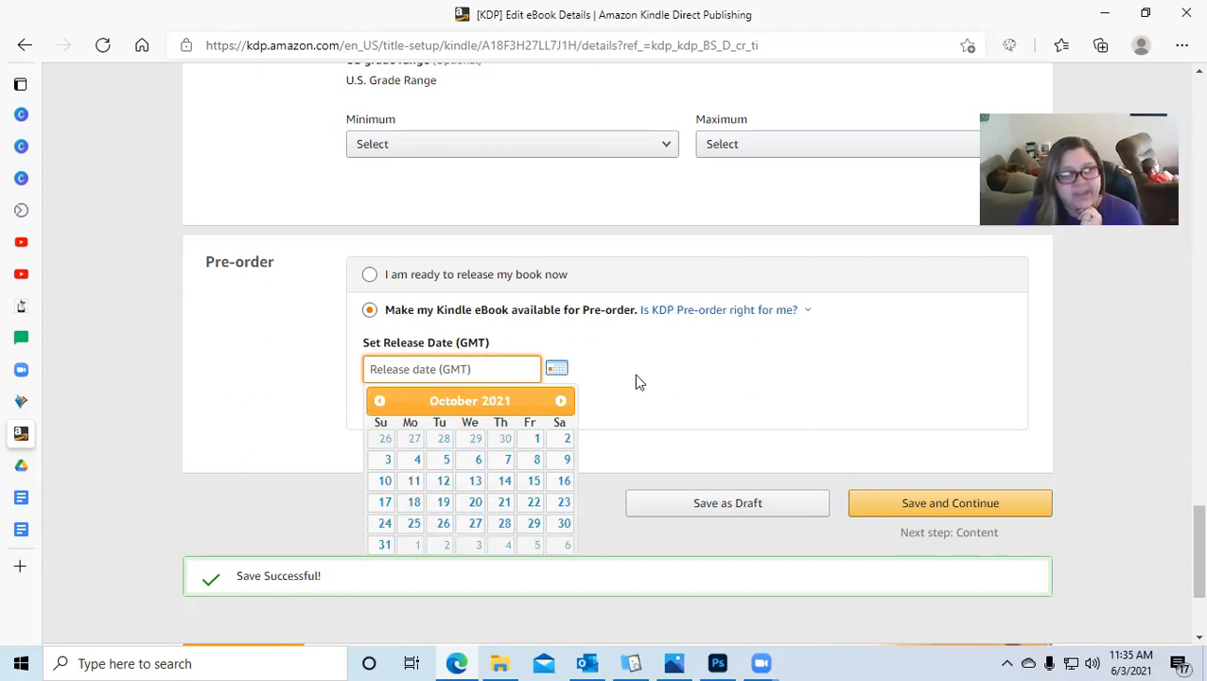
left_click(561, 407)
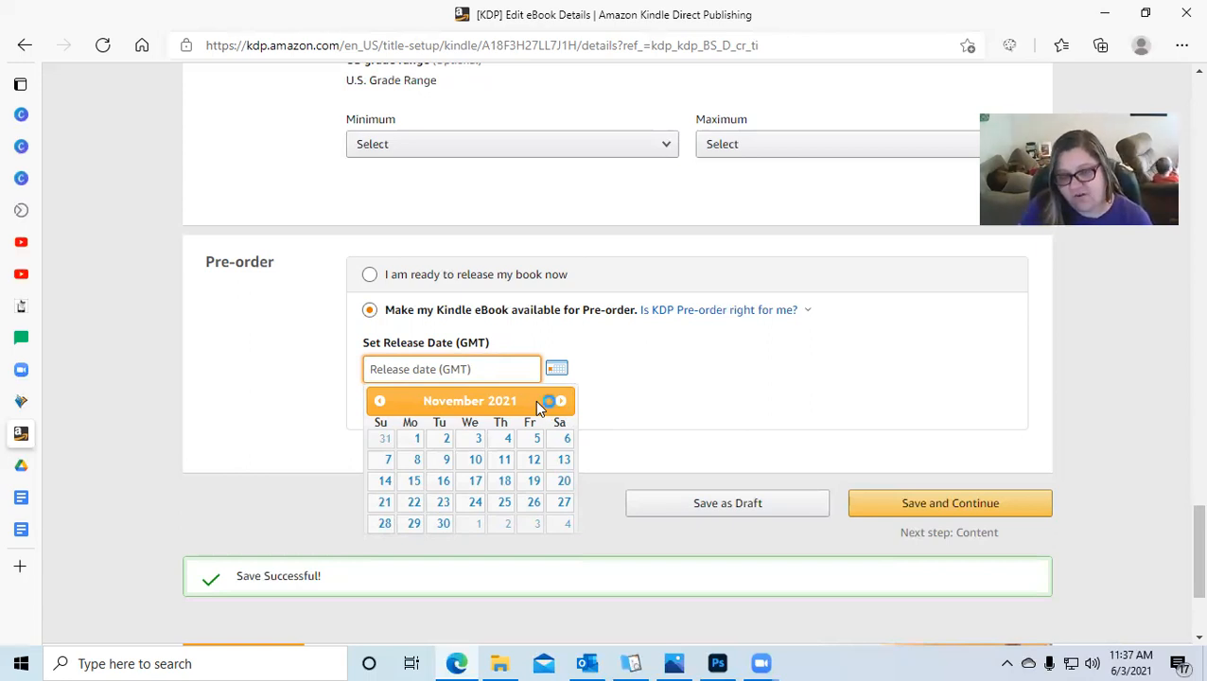
left_click(531, 462)
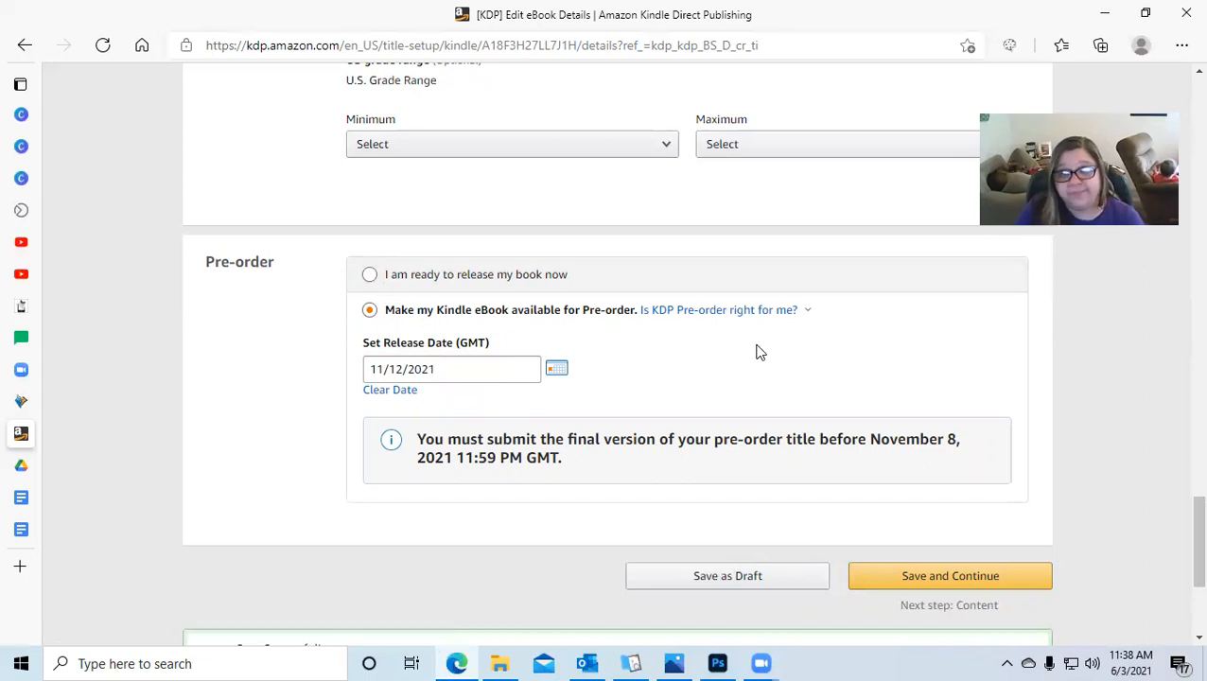
left_click(929, 579)
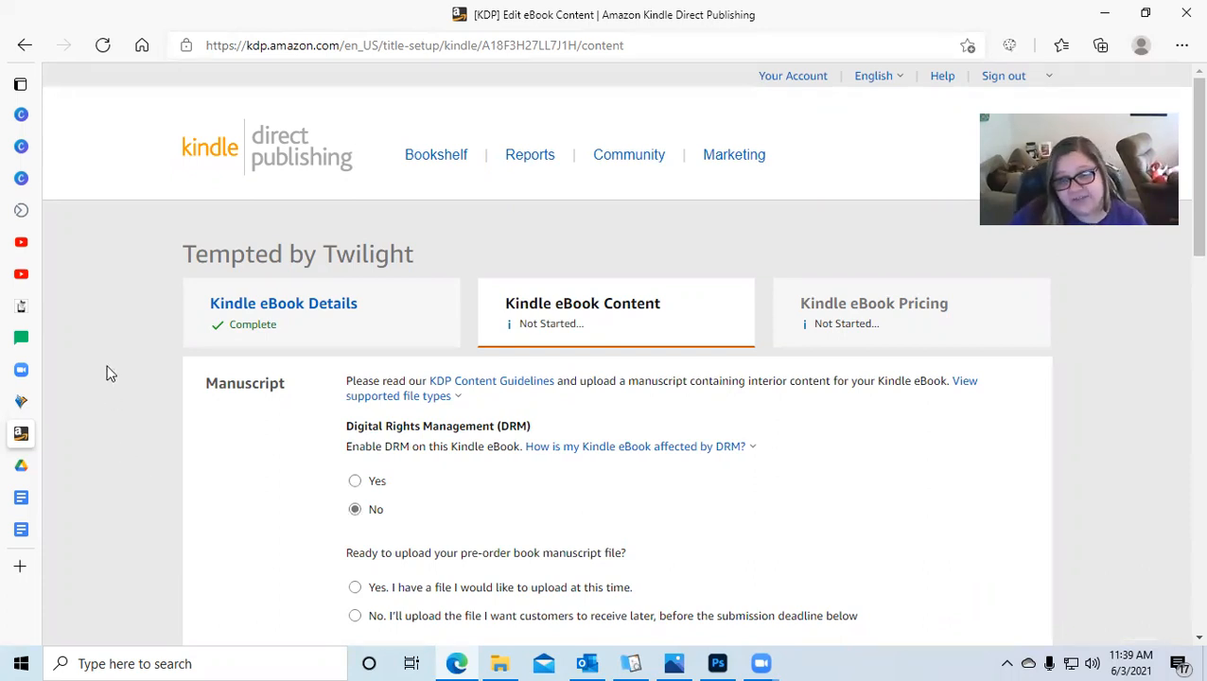
- Enable DRM after checking its explanation, and choose to upload the manuscript later, before the submission deadline
mouse_move(662, 446)
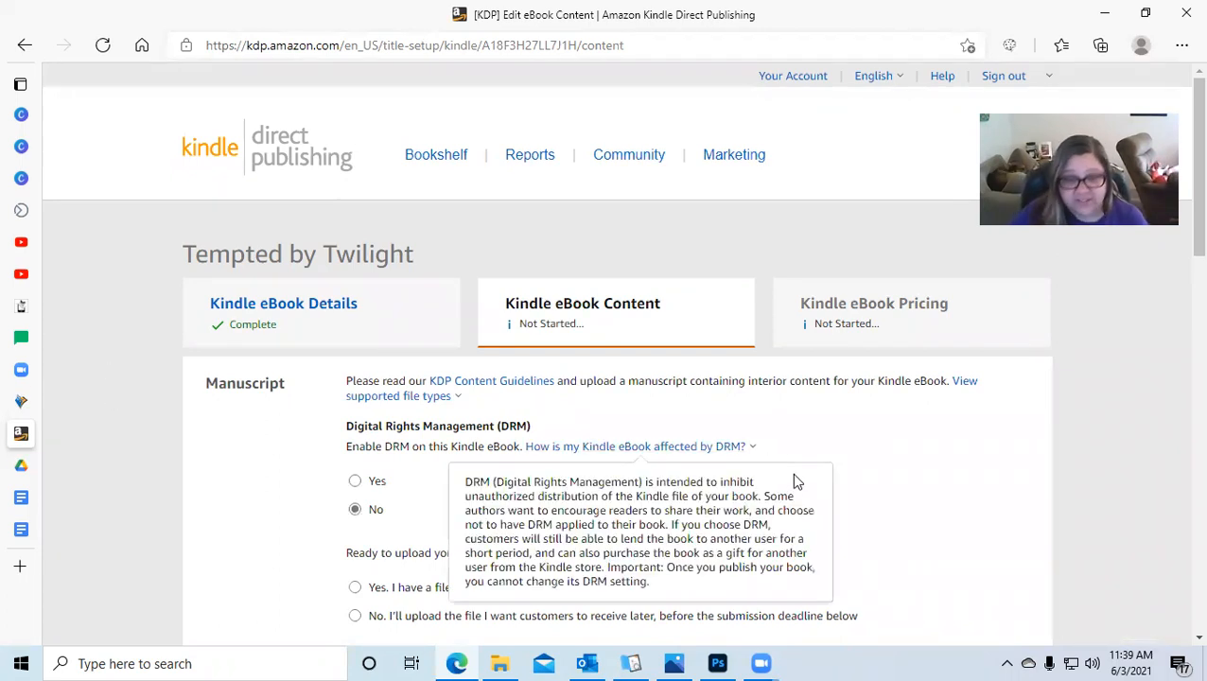
scroll(751, 470, "down", 1)
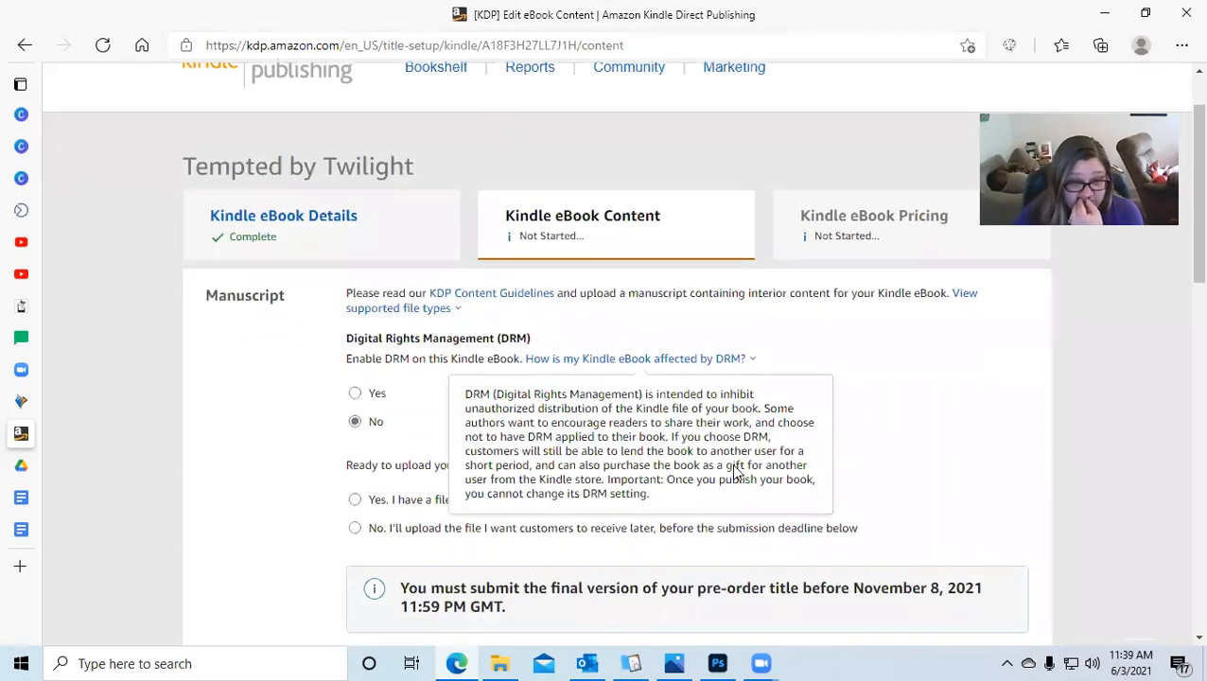
left_click(1026, 428)
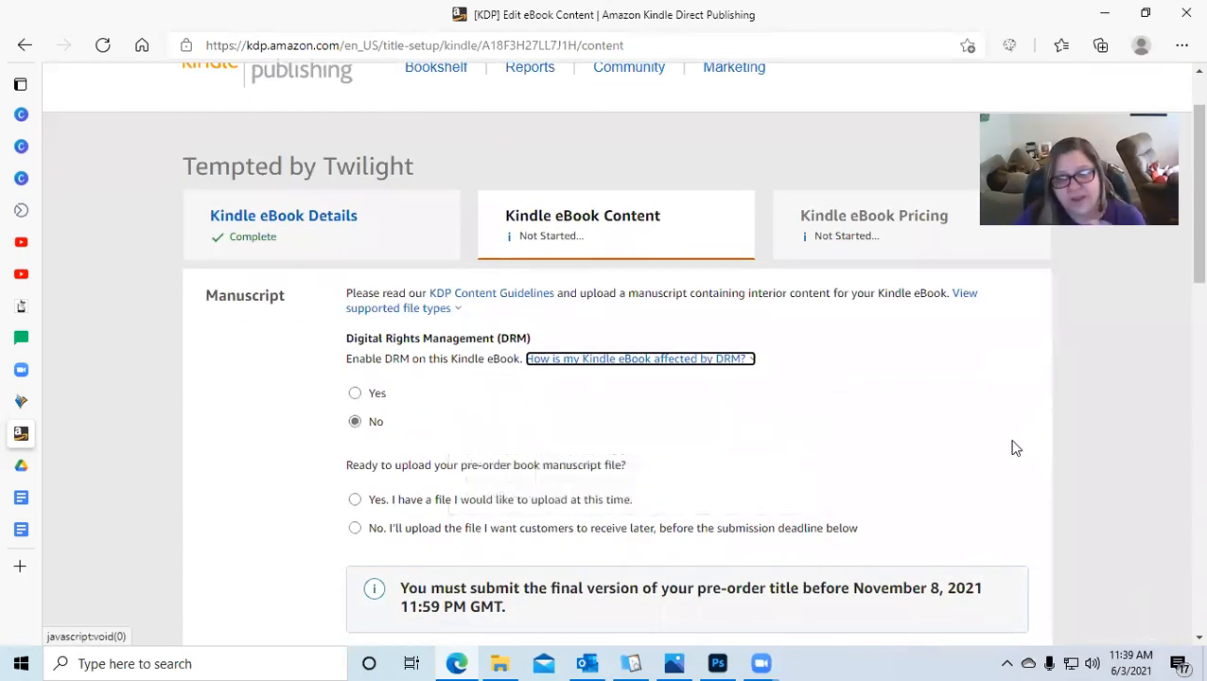
mouse_move(737, 367)
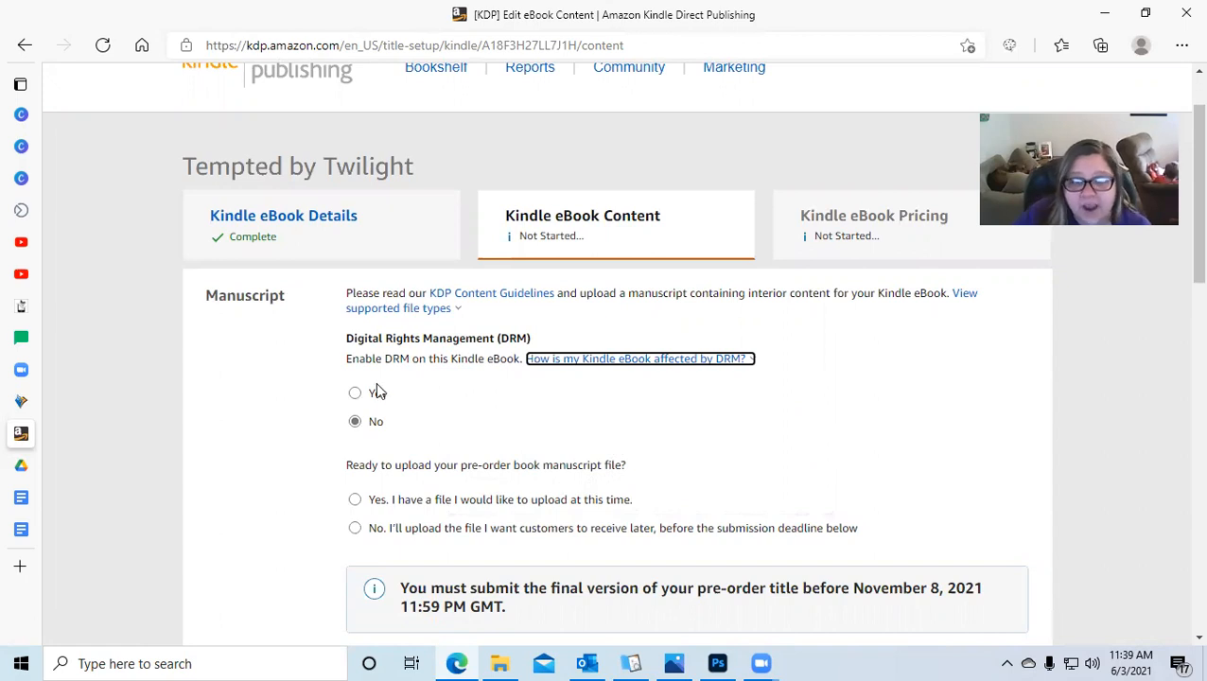
mouse_move(581, 365)
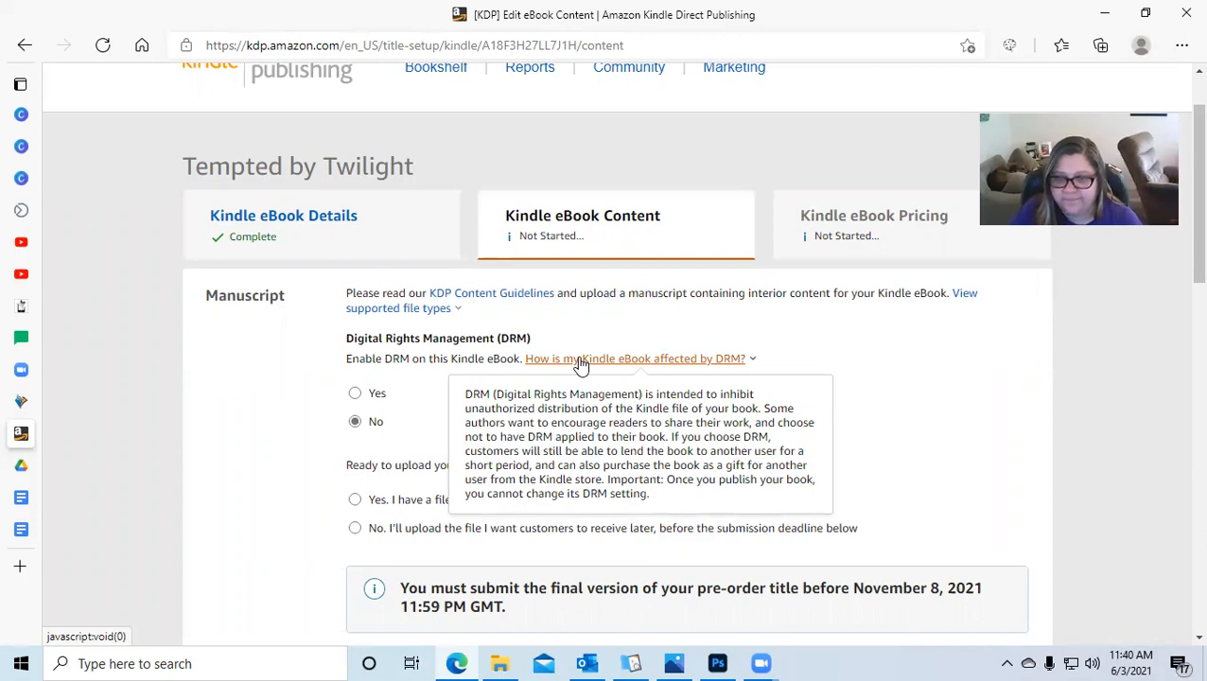
left_click(355, 392)
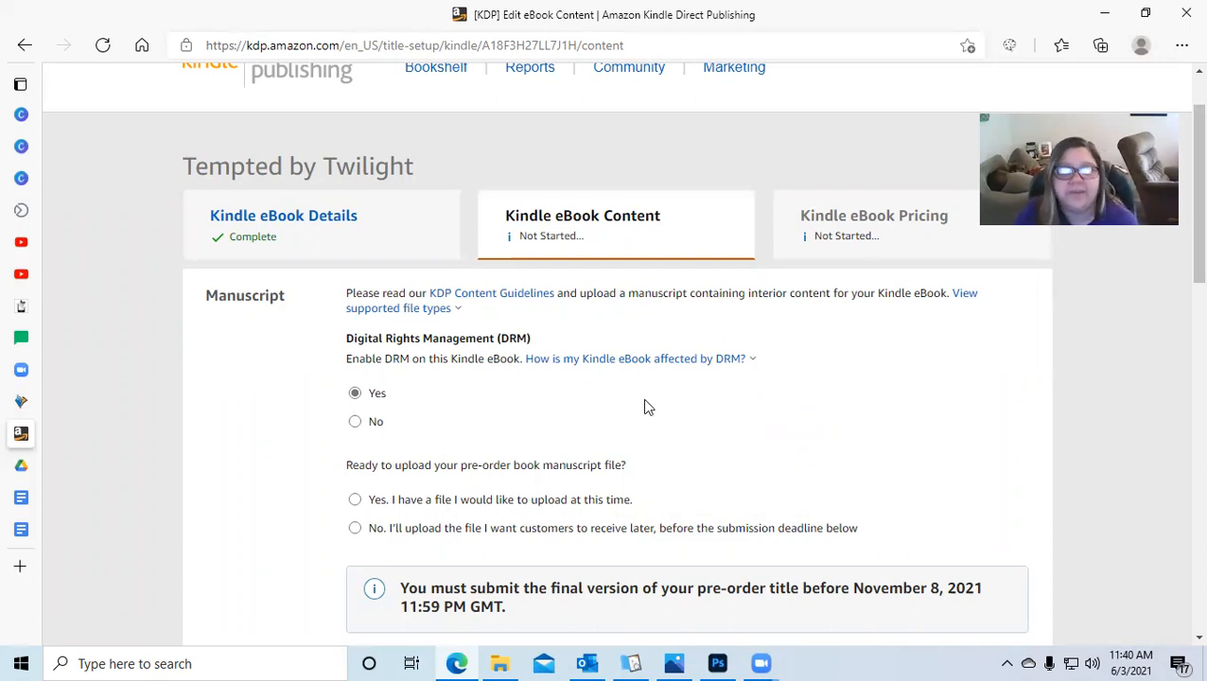
scroll(463, 350, "down", 1)
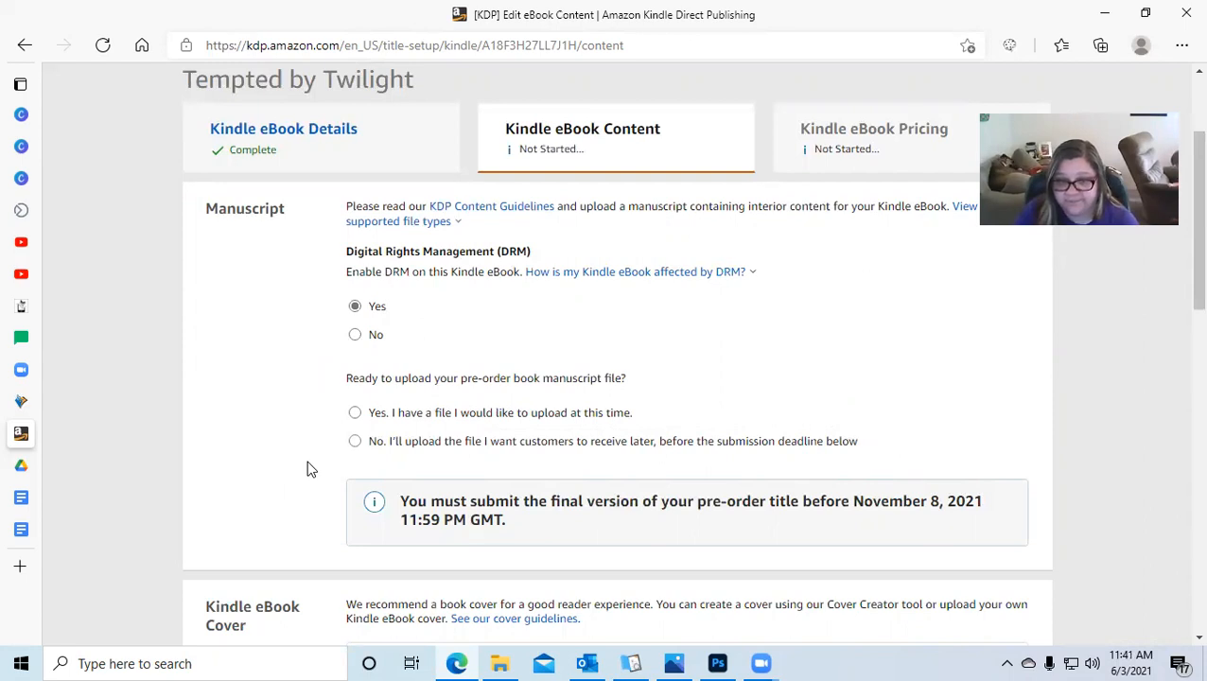
left_click(354, 441)
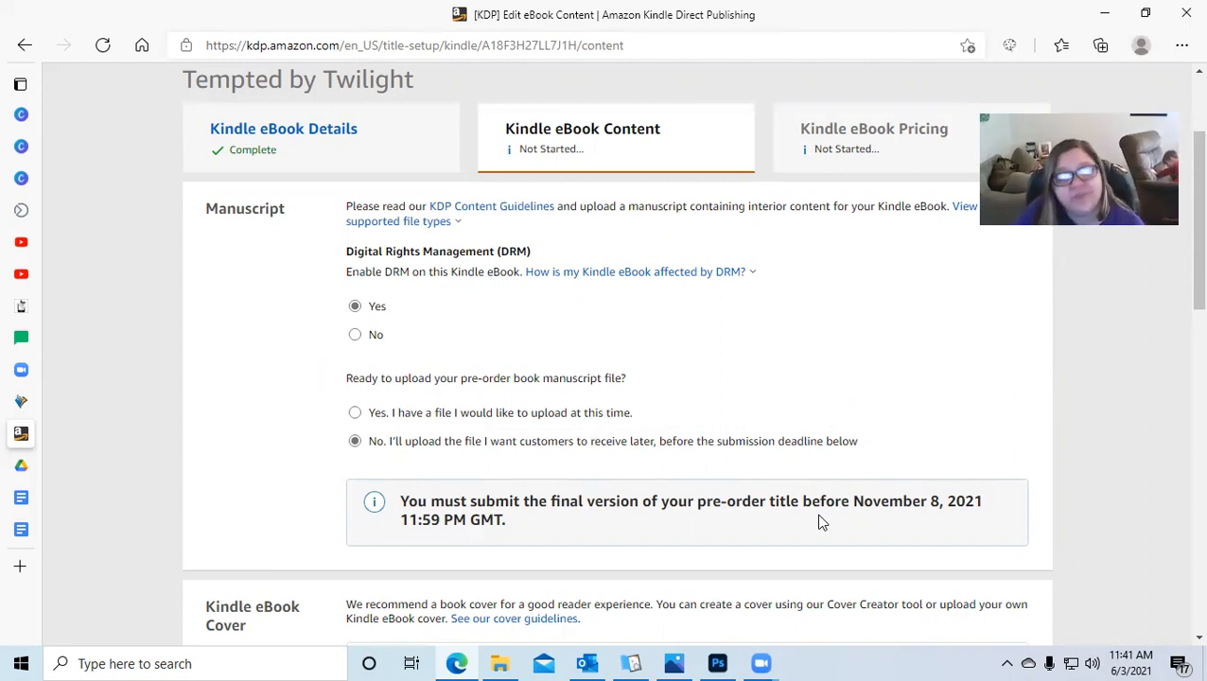
- Launch Cover Creator, look over its image sources and cover designs, and return to the eBook content page
scroll(716, 449, "down", 2)
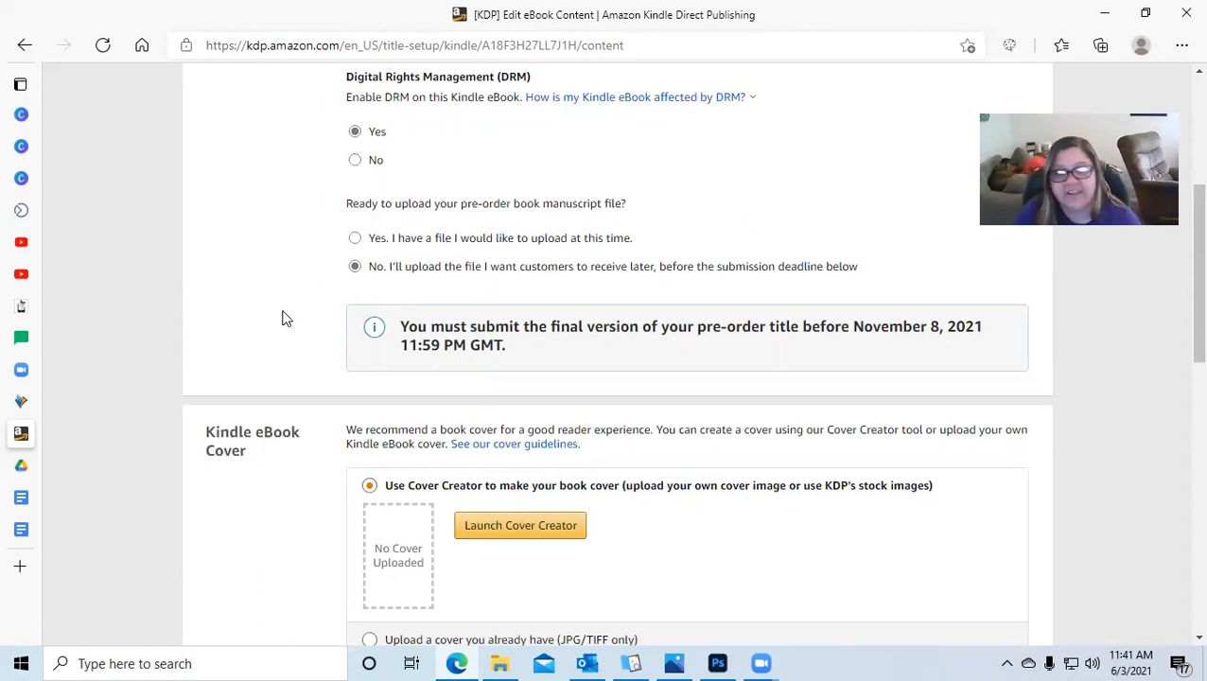
scroll(284, 319, "down", 3)
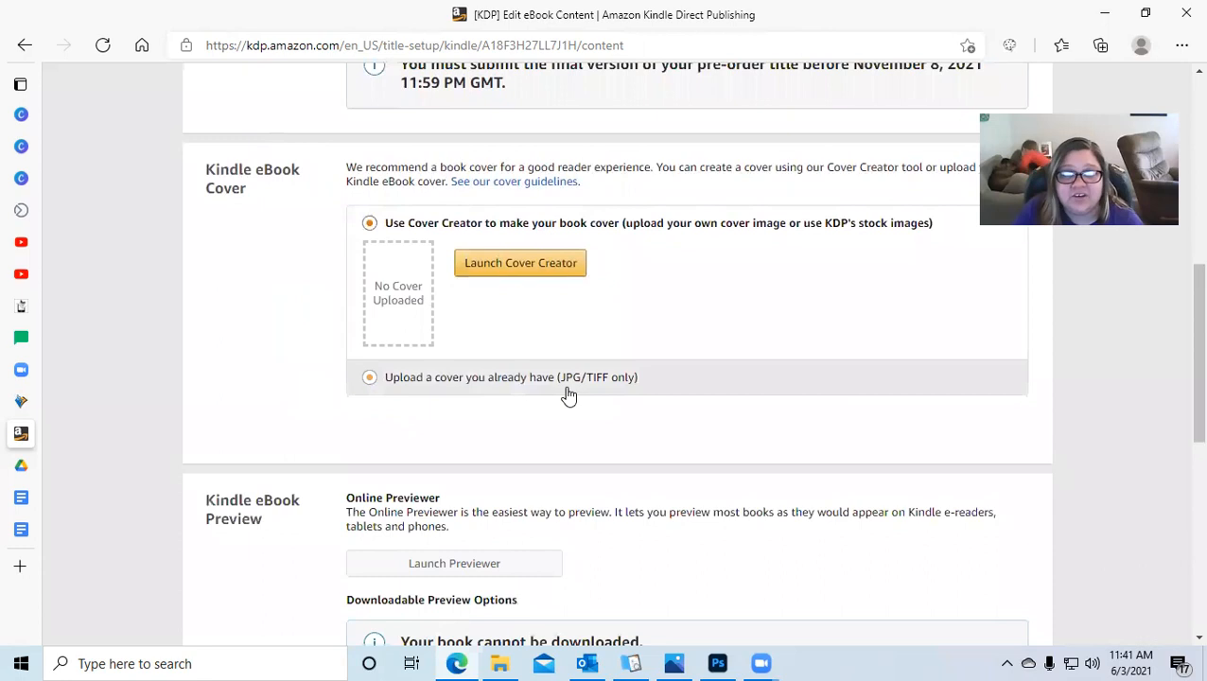
left_click(514, 268)
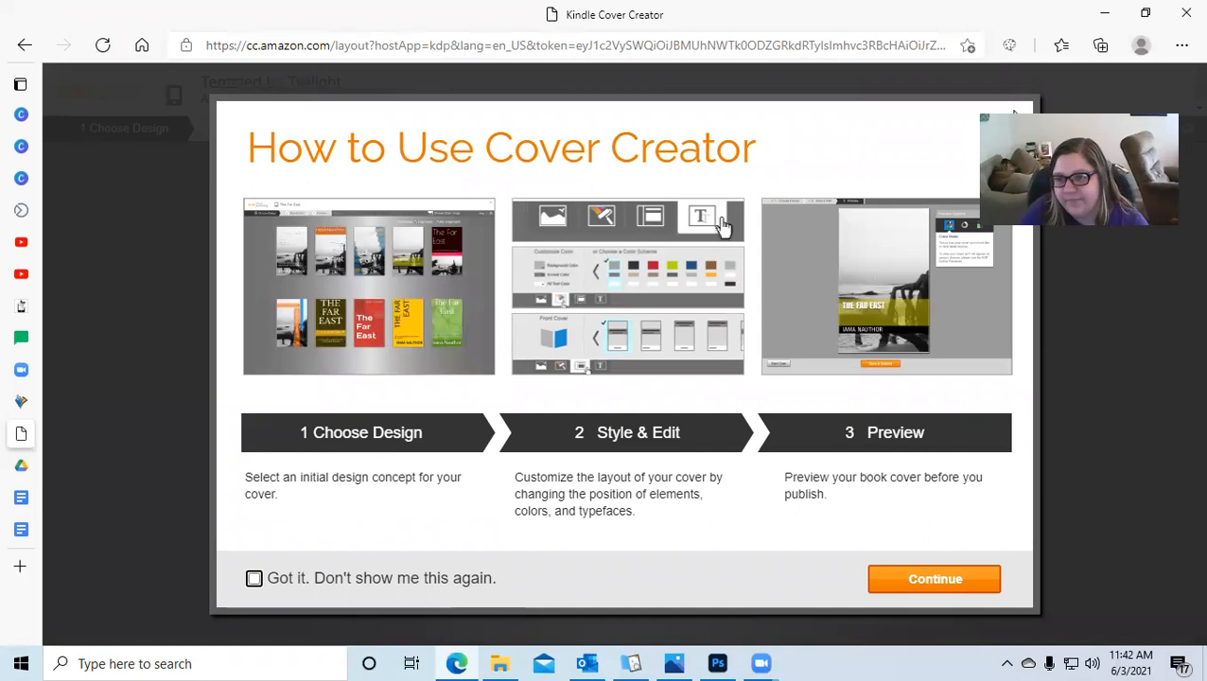
left_click(935, 578)
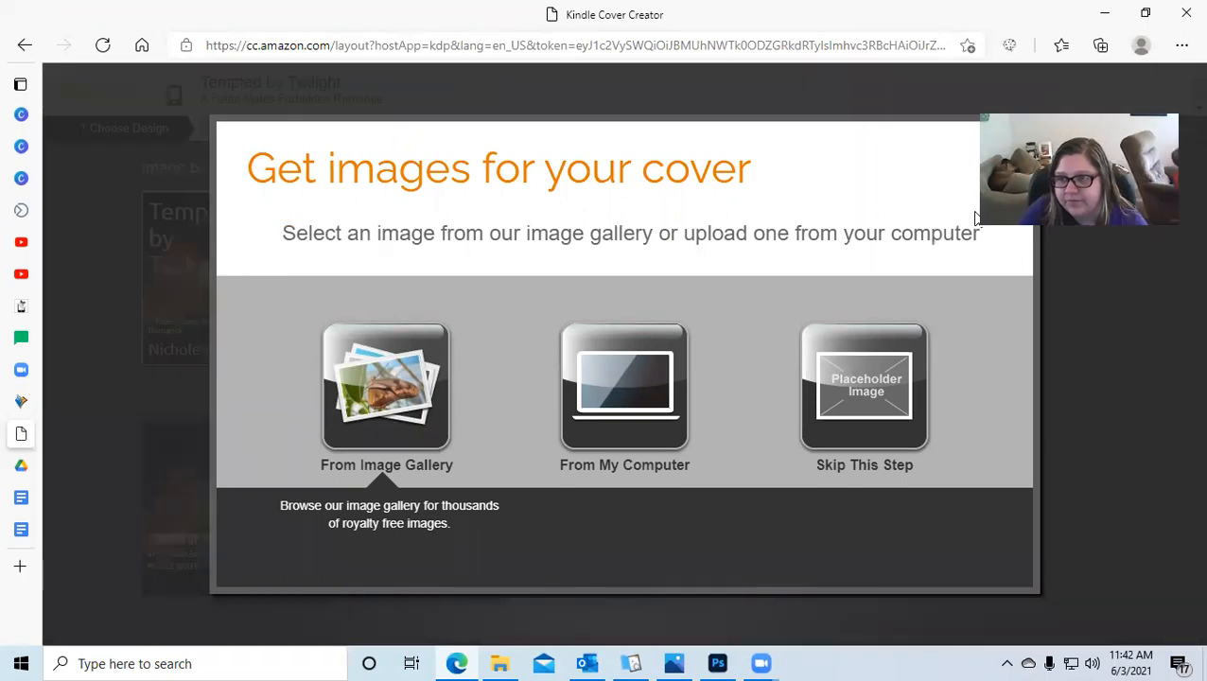
left_click(1014, 141)
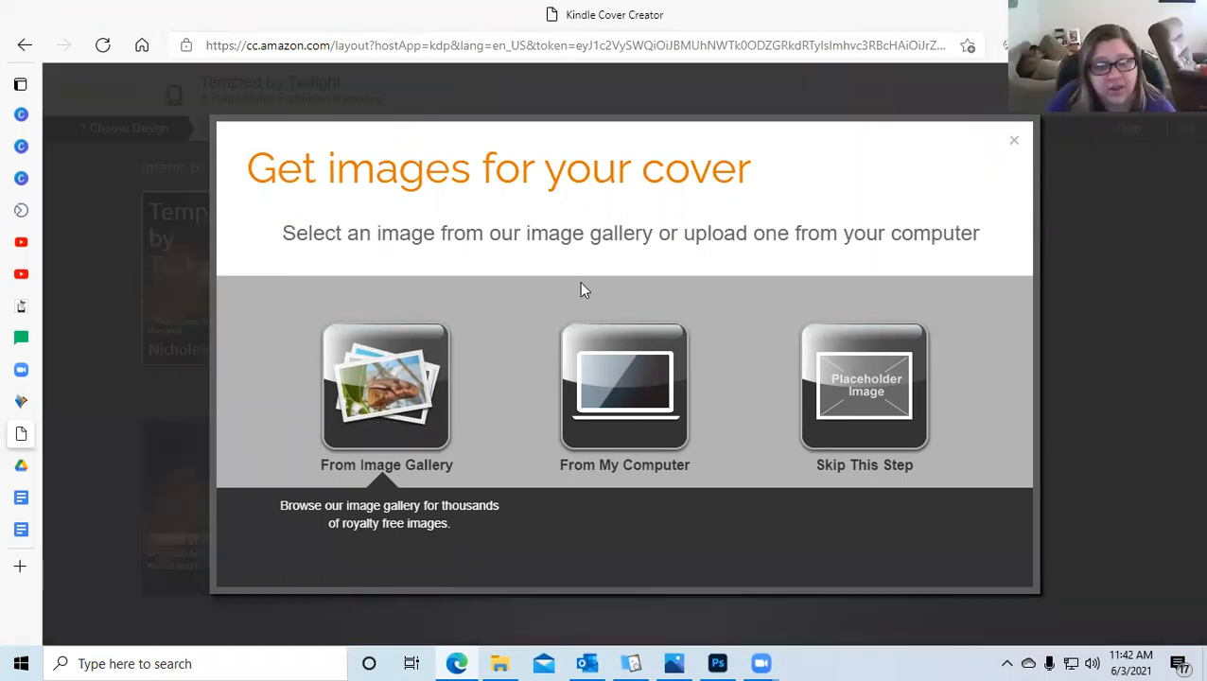
mouse_move(114, 189)
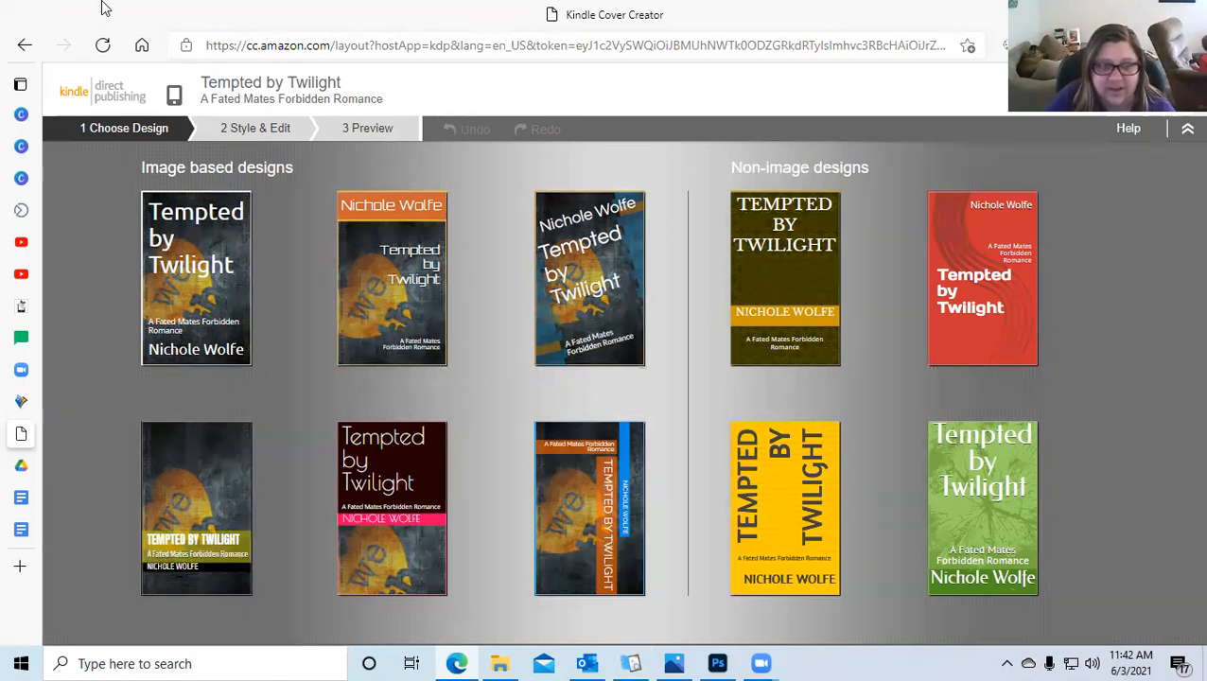
left_click(24, 45)
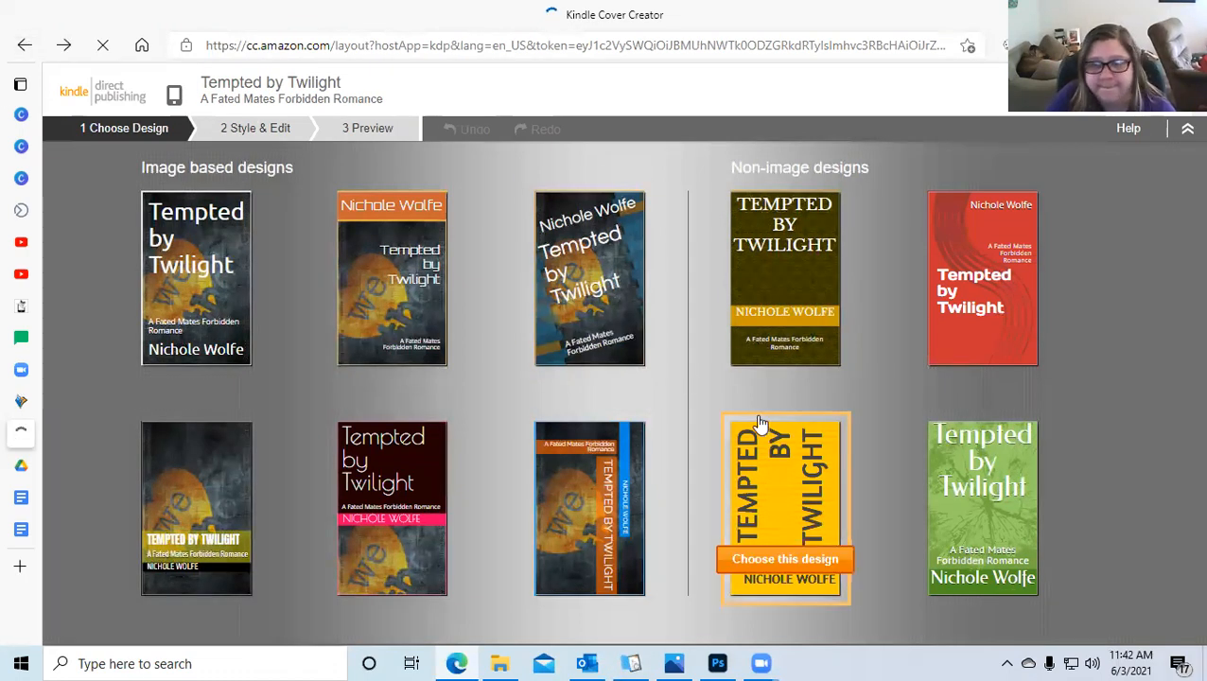
mouse_move(22, 402)
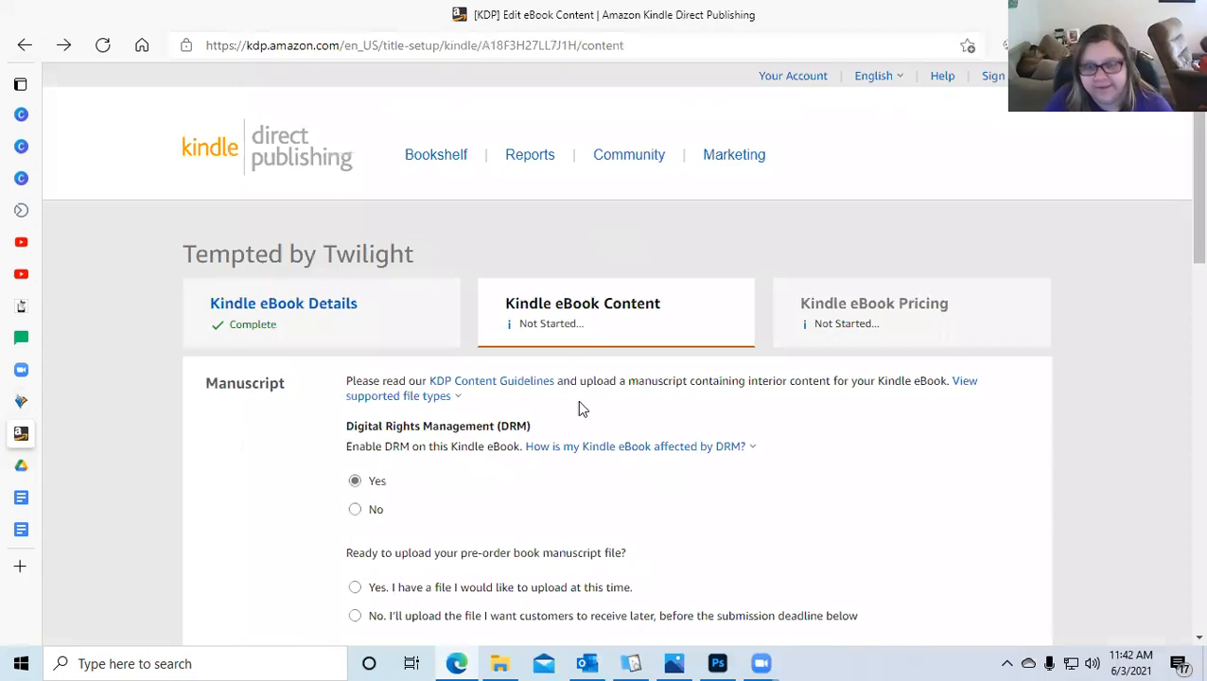
- Select uploading an existing JPG/TIFF cover instead of Cover Creator, and open the cover file selection
scroll(610, 436, "down", 5)
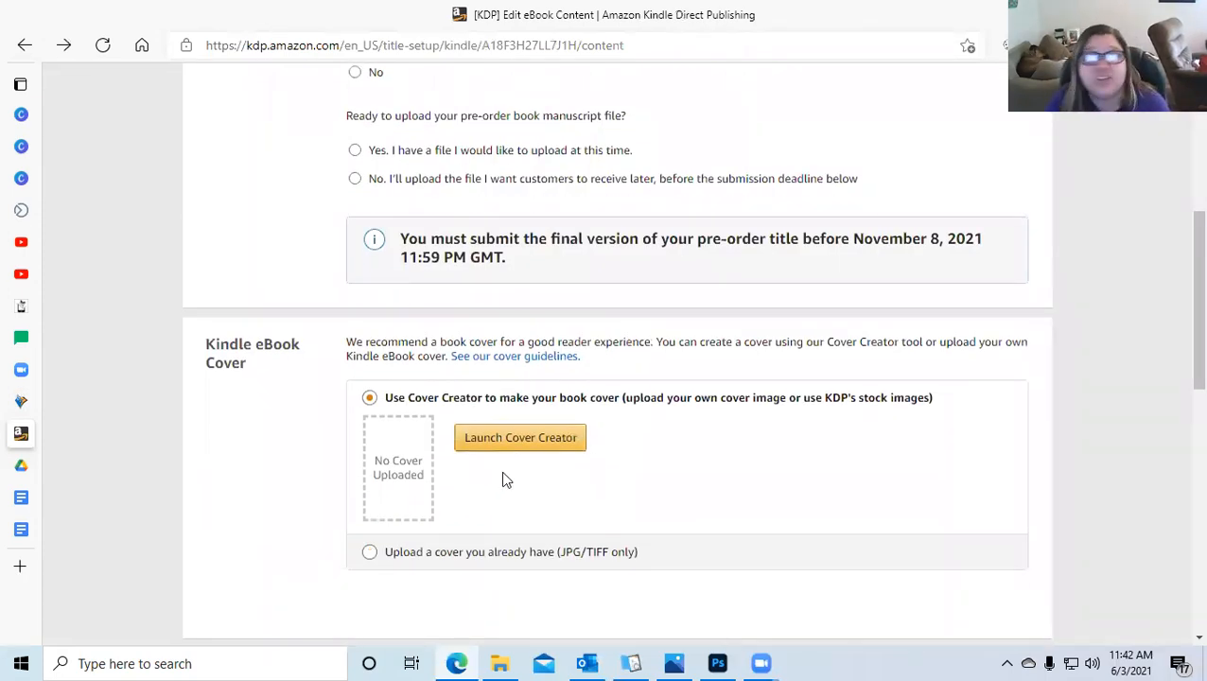
left_click(370, 553)
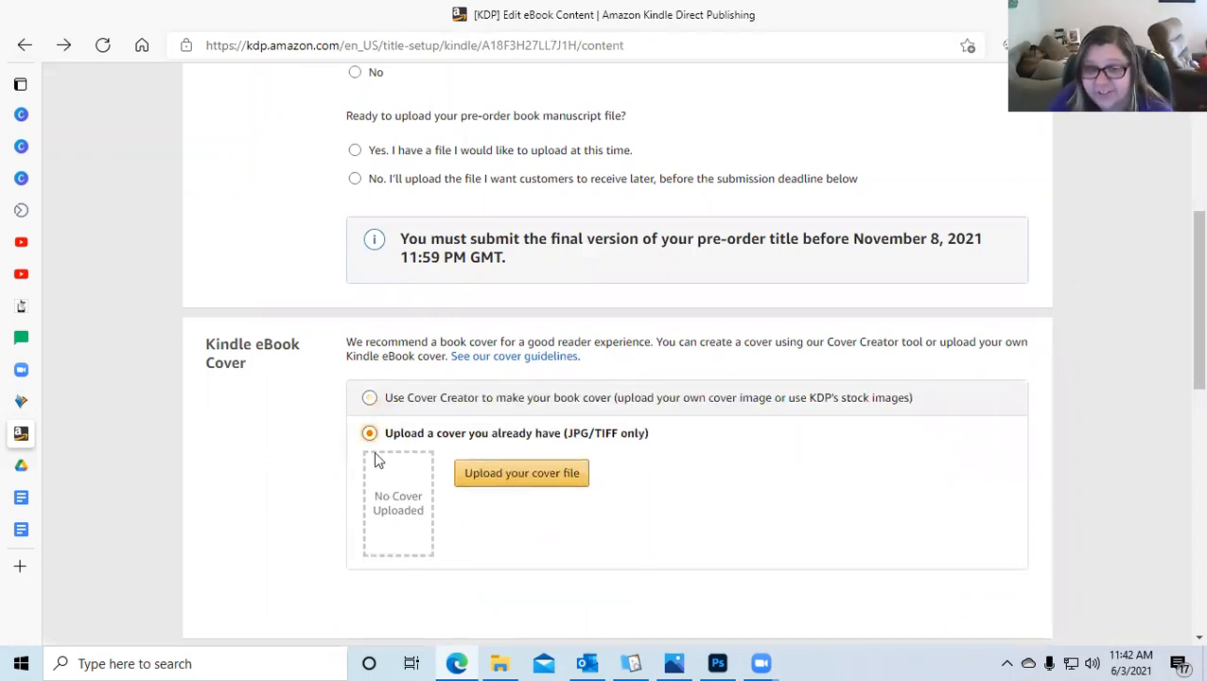
left_click(545, 477)
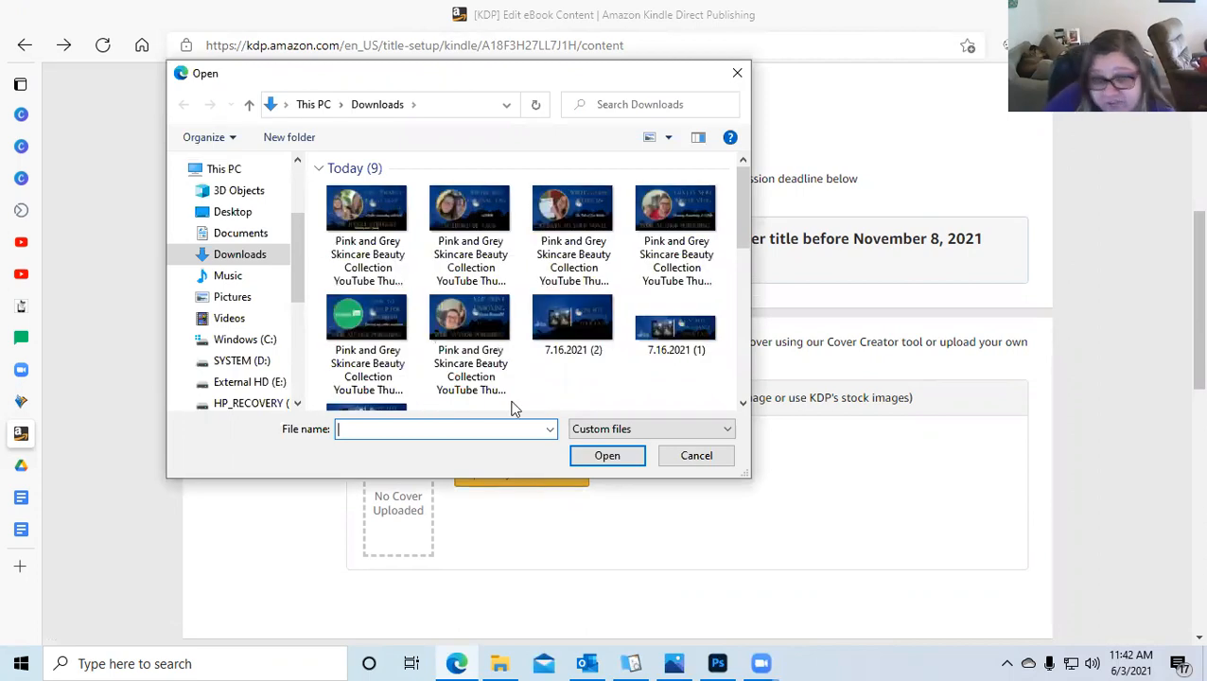
- Look for the cover image in Quick access, the OneDrive Pictures folder and the Downloads folder
left_click_drag(300, 258, 299, 226)
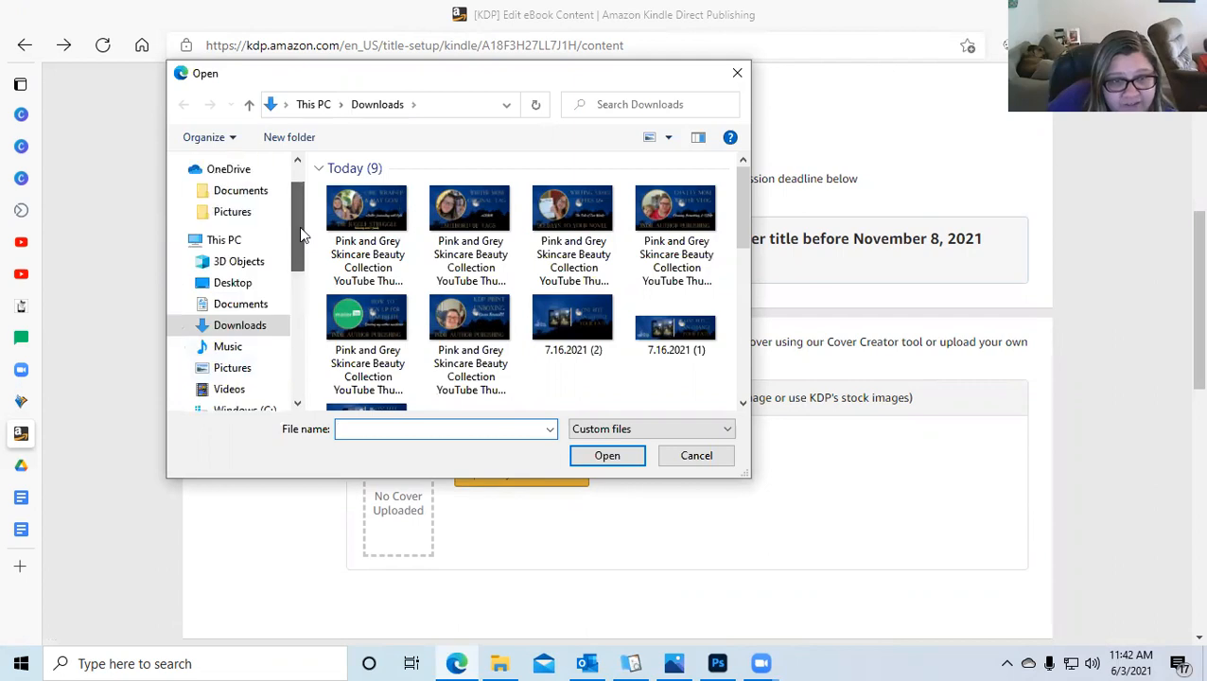
left_click_drag(742, 238, 739, 188)
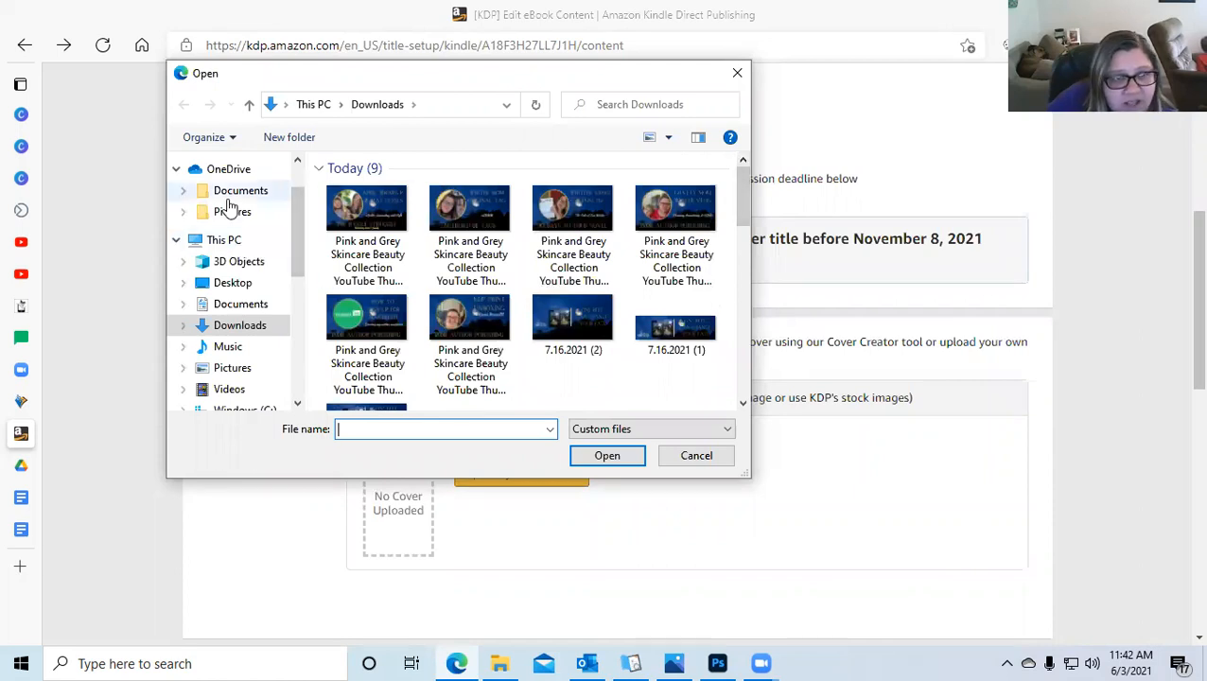
scroll(301, 219, "up", 1)
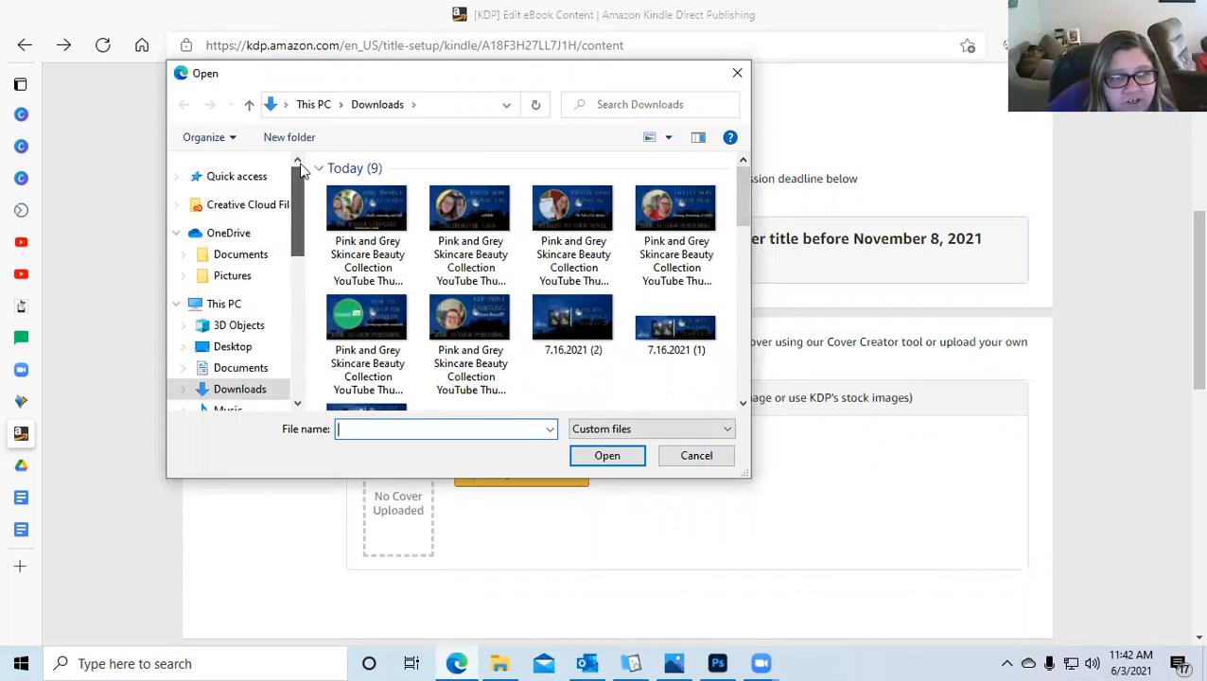
left_click(253, 188)
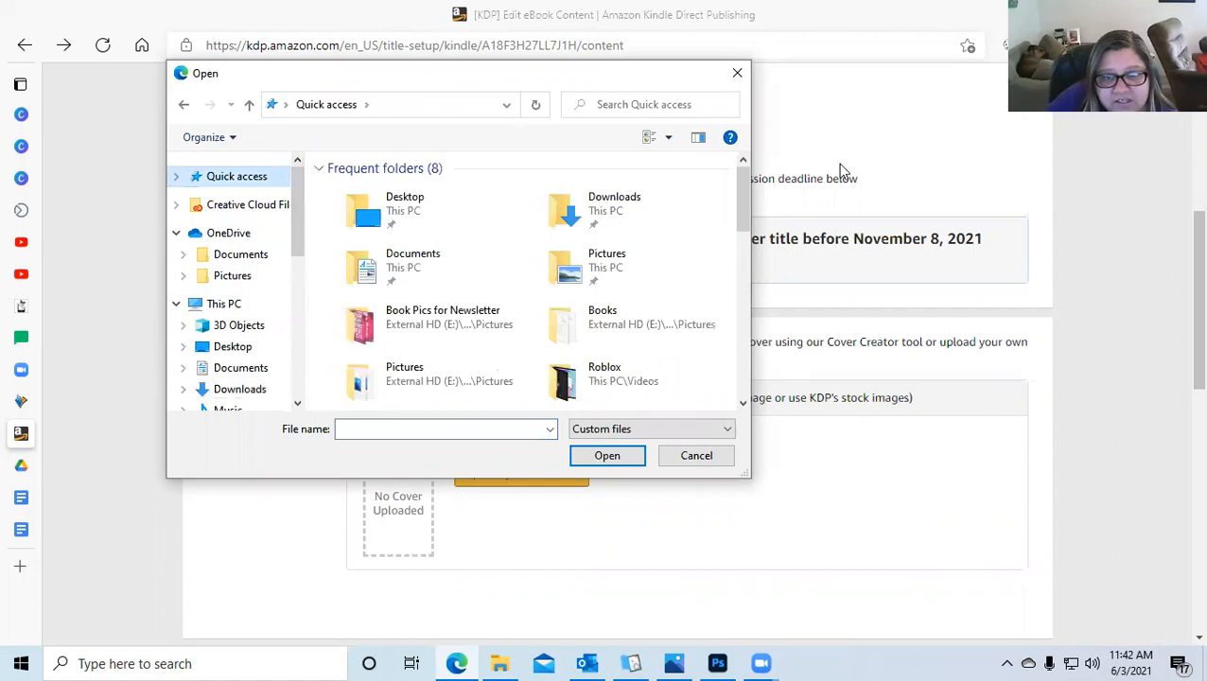
left_click_drag(744, 227, 739, 111)
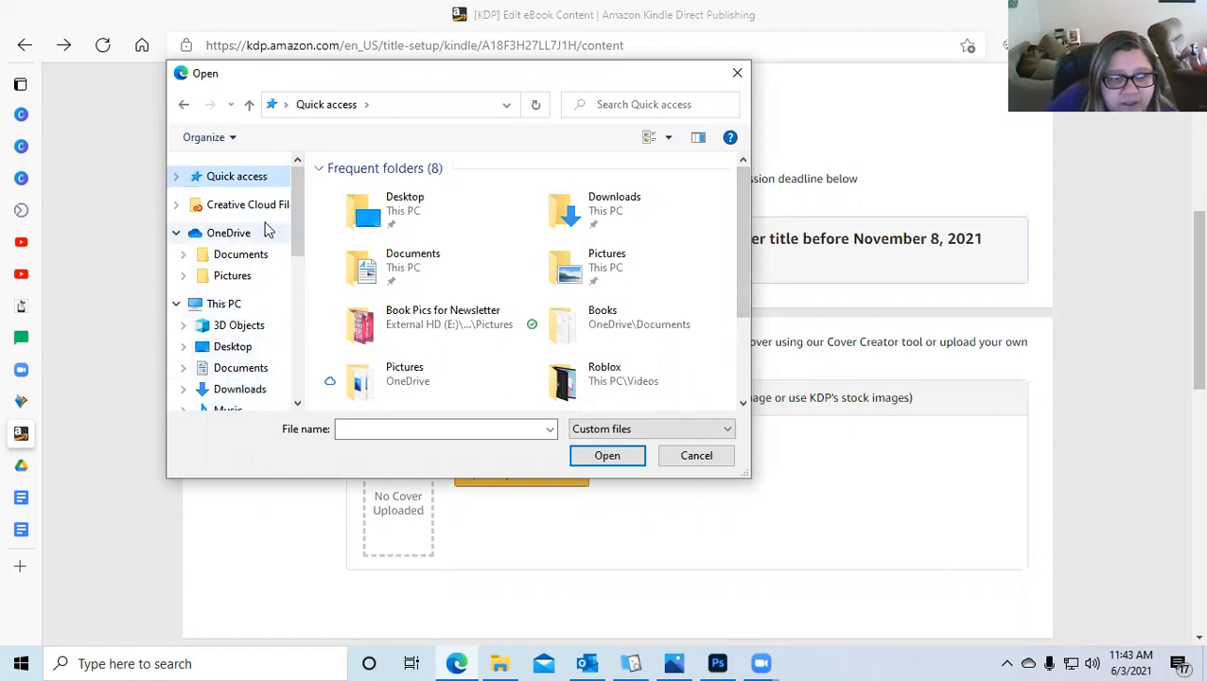
left_click(233, 278)
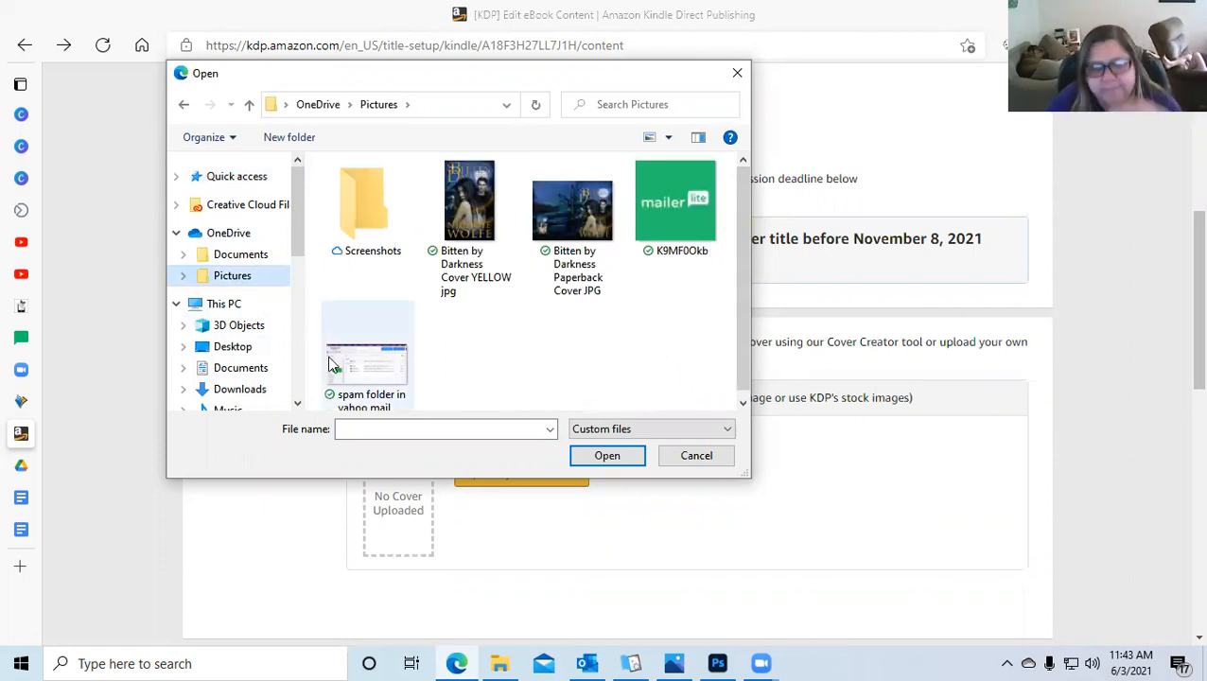
left_click(242, 393)
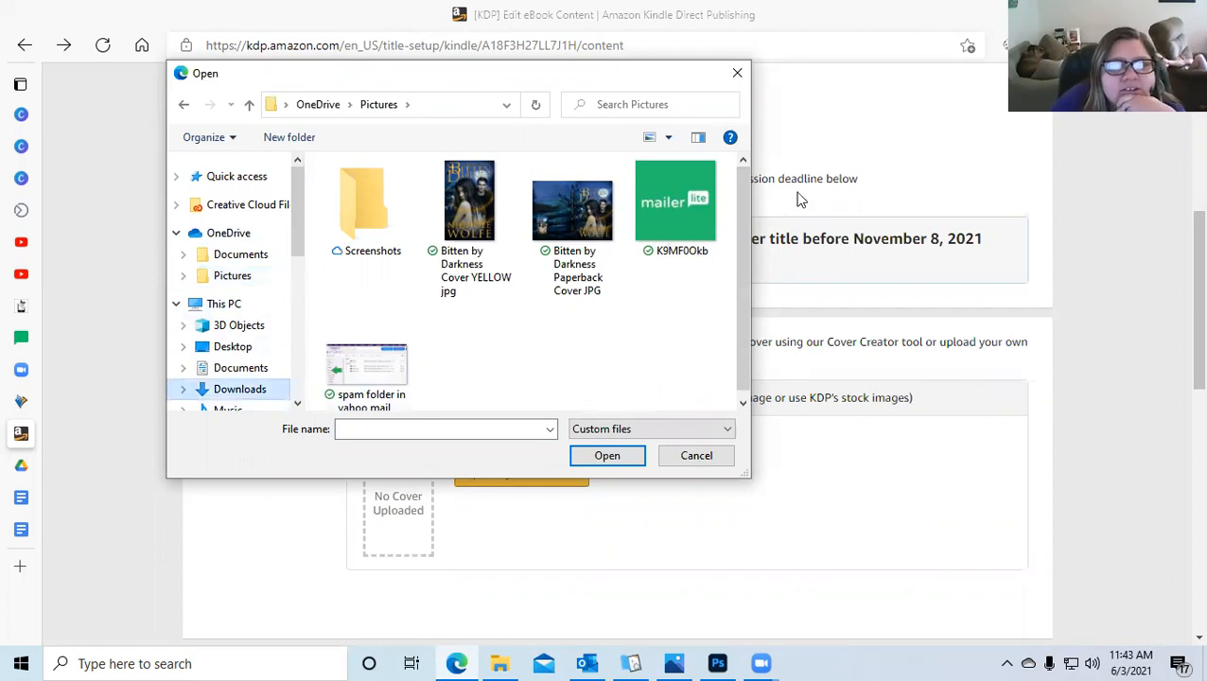
left_click_drag(743, 194, 743, 388)
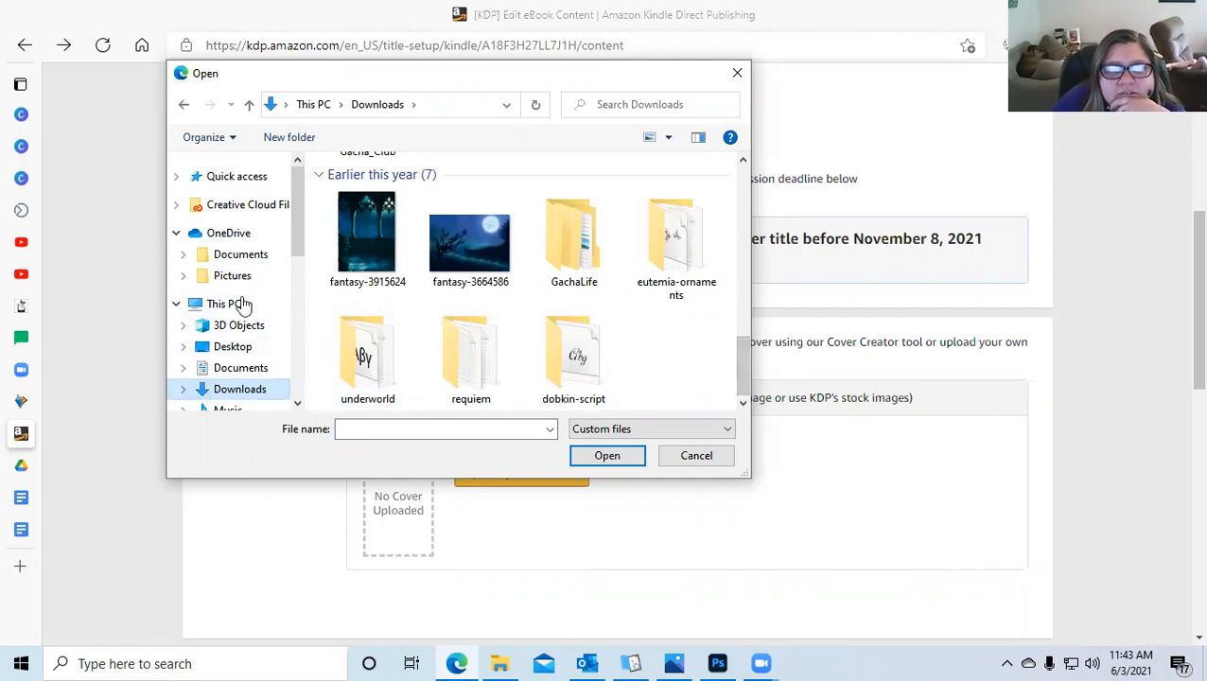
- Browse External HD (E:) for the cover image, in the Pictures folder of the family's user folder under Users
left_click_drag(295, 194, 305, 264)
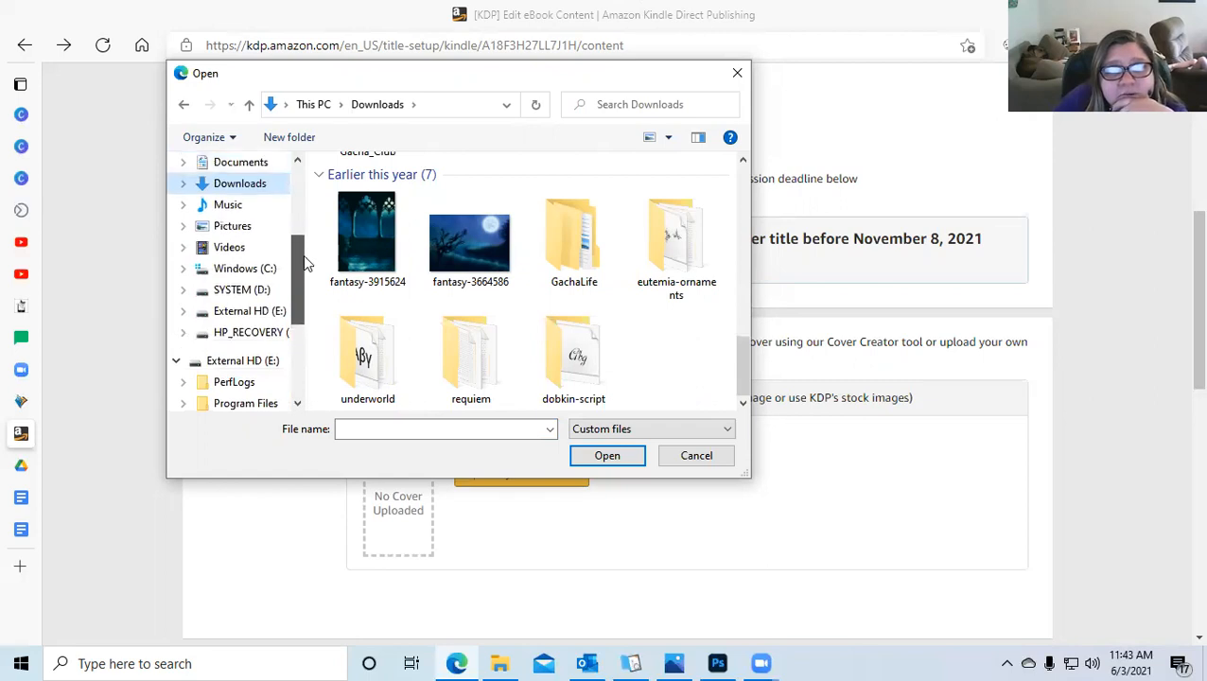
left_click(248, 311)
double_click(374, 264)
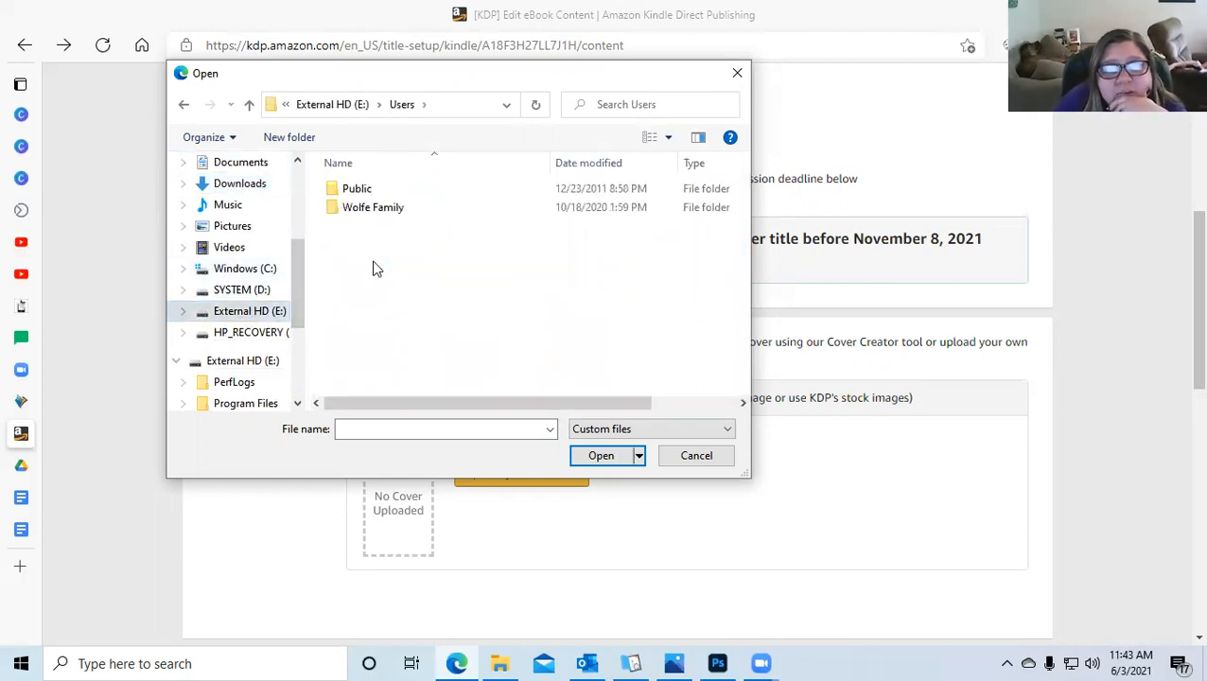
left_click(375, 210)
double_click(371, 208)
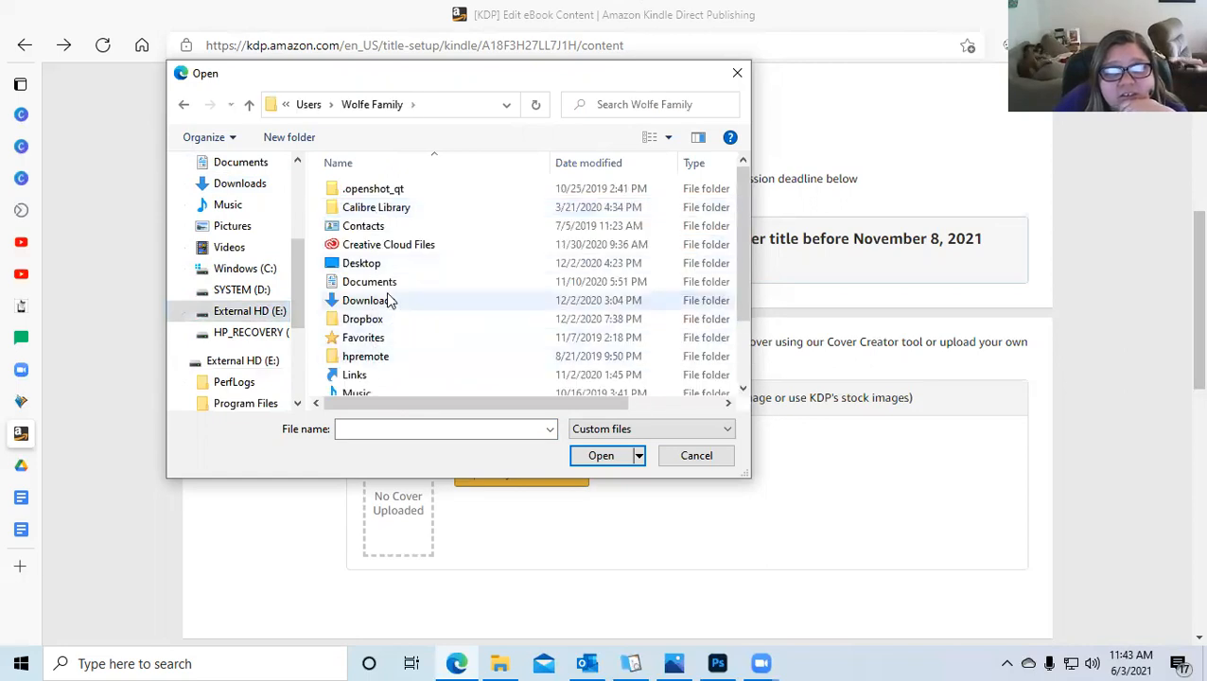
scroll(388, 295, "down", 2)
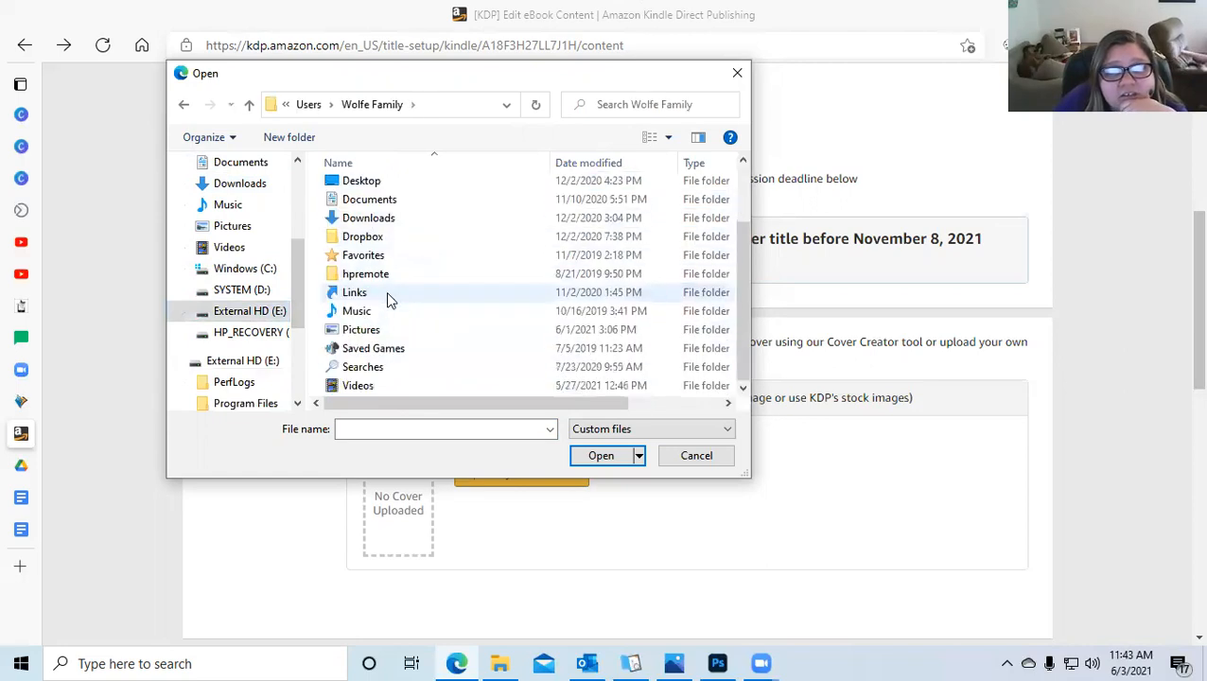
left_click(364, 335)
double_click(364, 334)
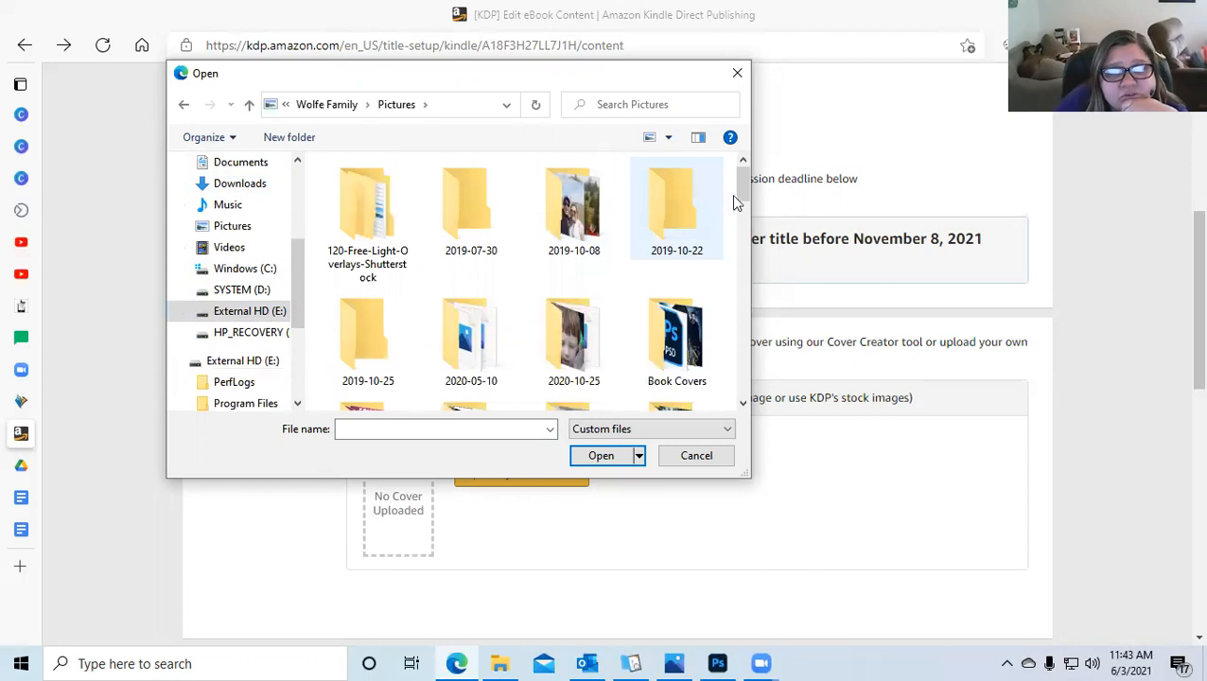
mouse_move(747, 185)
left_mouse_down()
mouse_move(749, 265)
mouse_move(756, 192)
left_mouse_up()
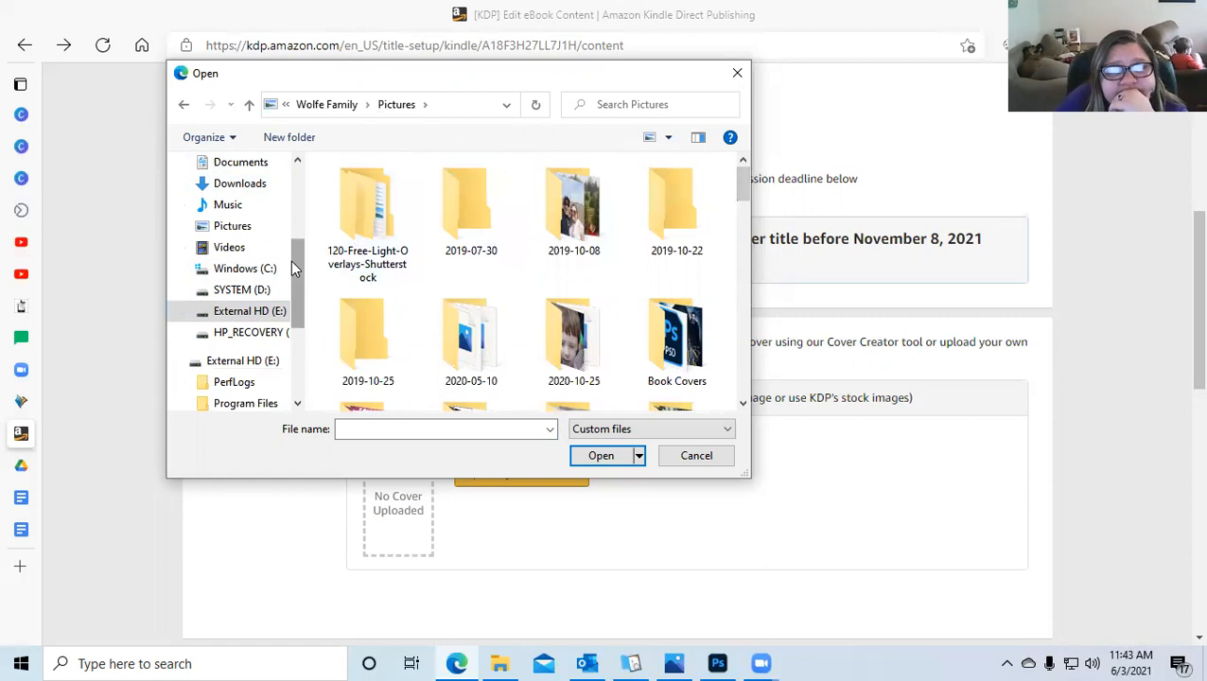
- Upload the Newsletter Magnet Cover Coming Soon image from This PC's Pictures folder as the eBook cover
left_click_drag(301, 265, 299, 176)
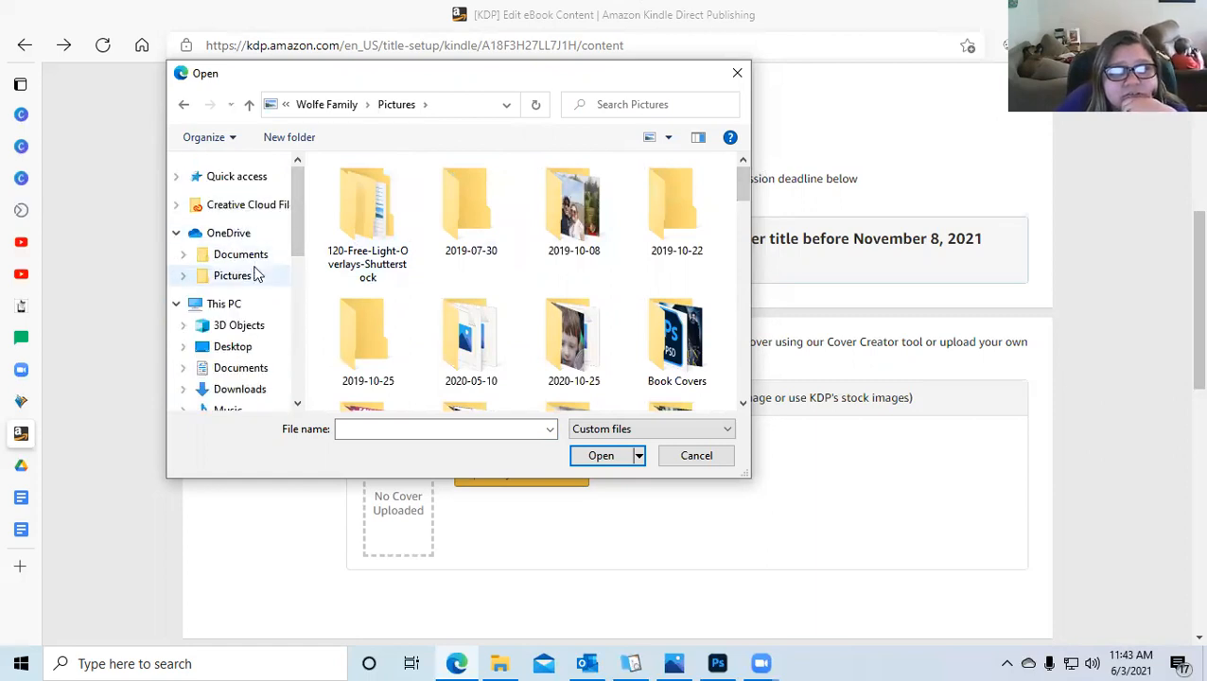
left_click_drag(294, 186, 299, 328)
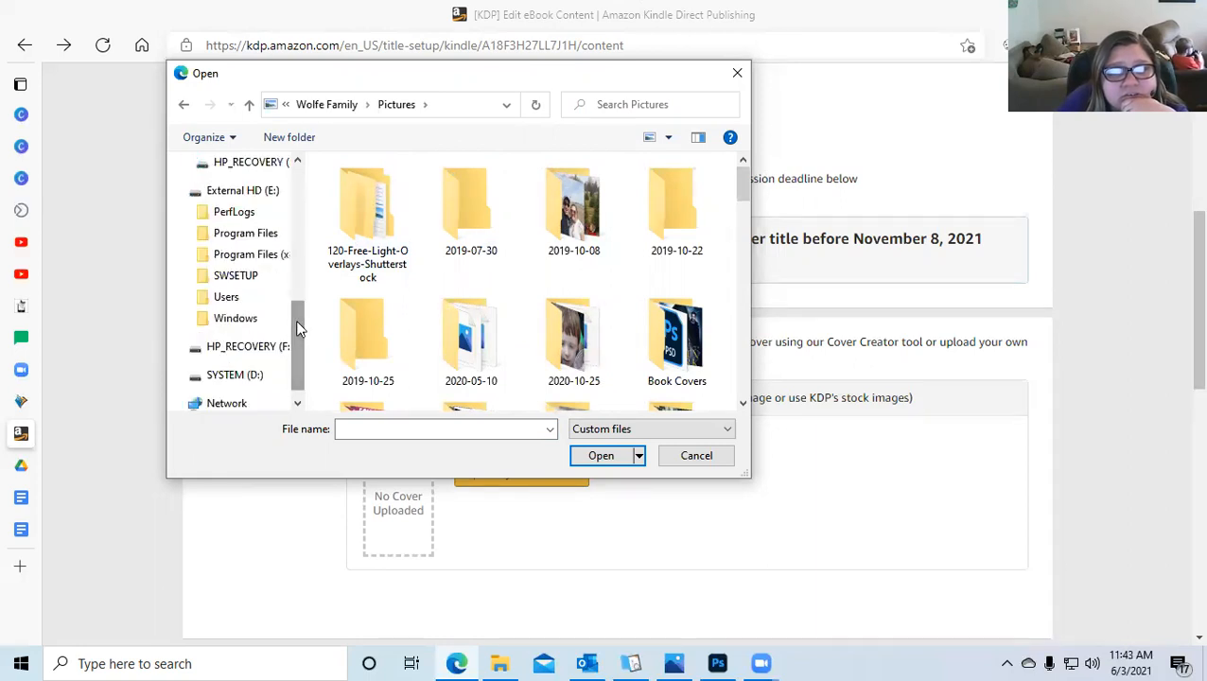
scroll(255, 298, "down", 1)
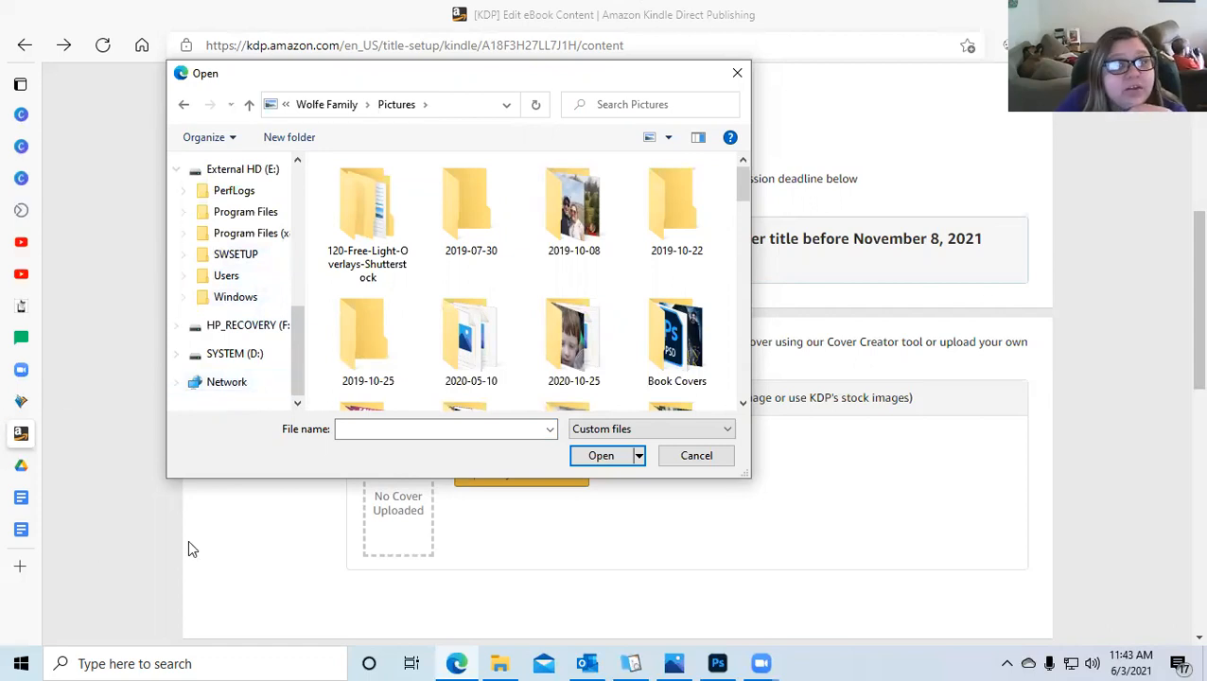
left_click_drag(294, 361, 299, 311)
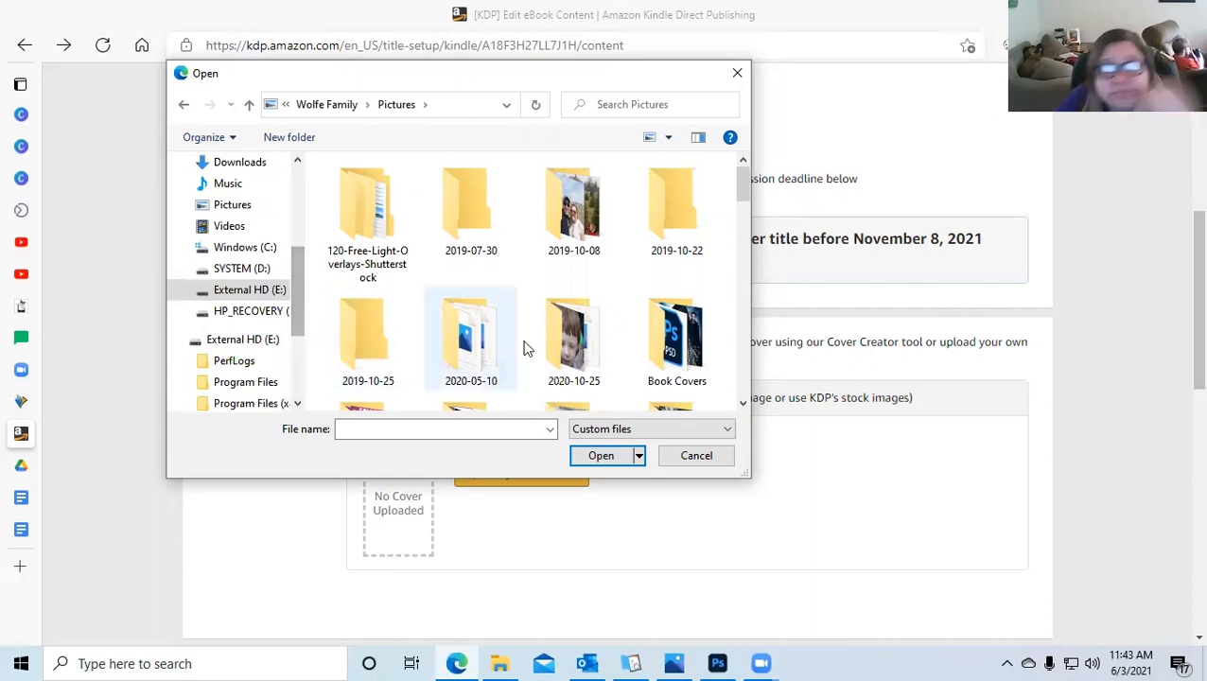
left_click_drag(286, 326, 287, 244)
left_click(276, 252)
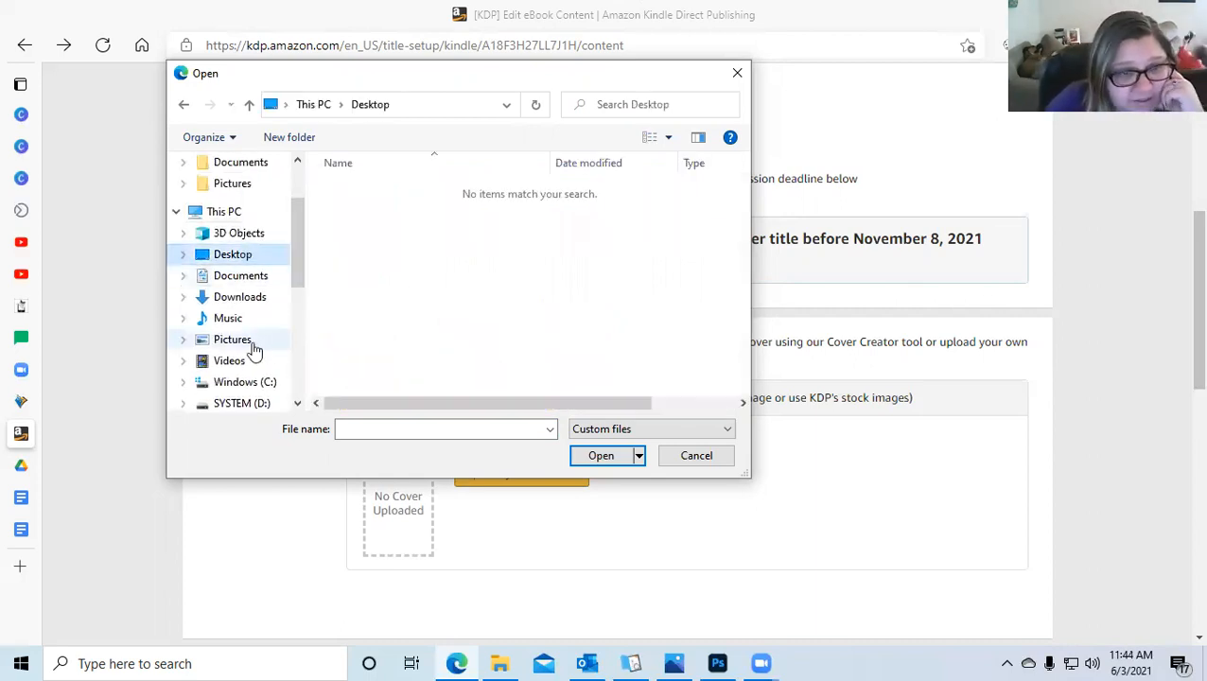
left_click(241, 345)
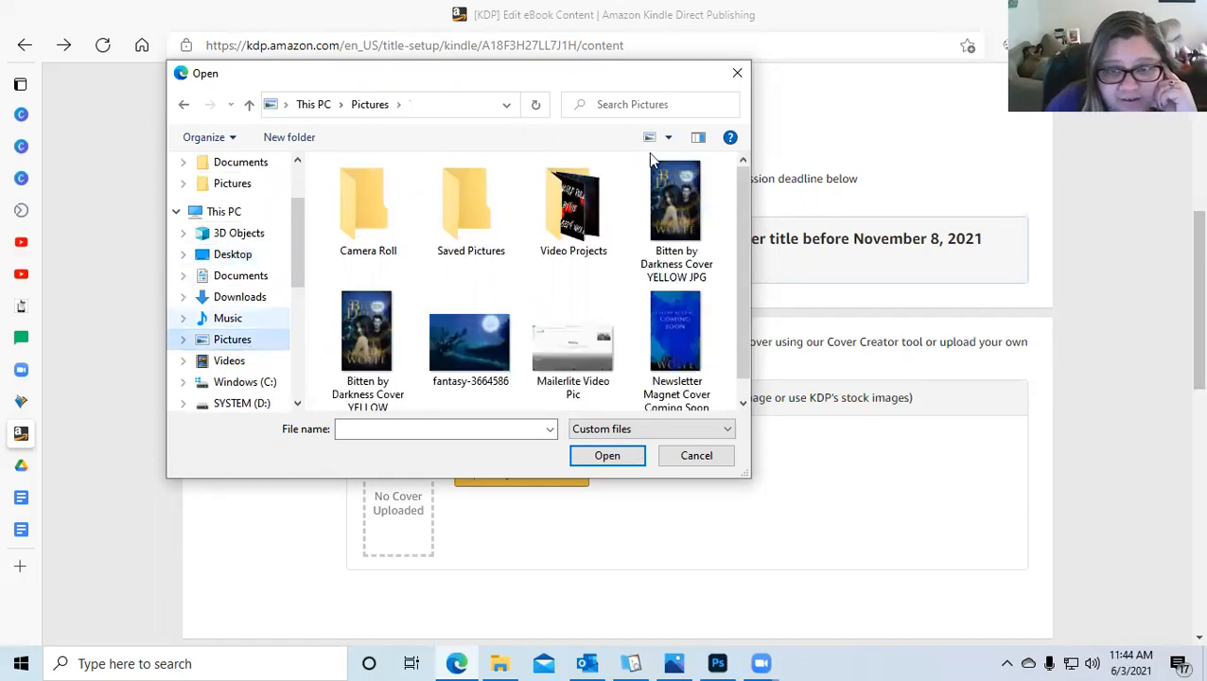
left_click(683, 319)
left_click(618, 455)
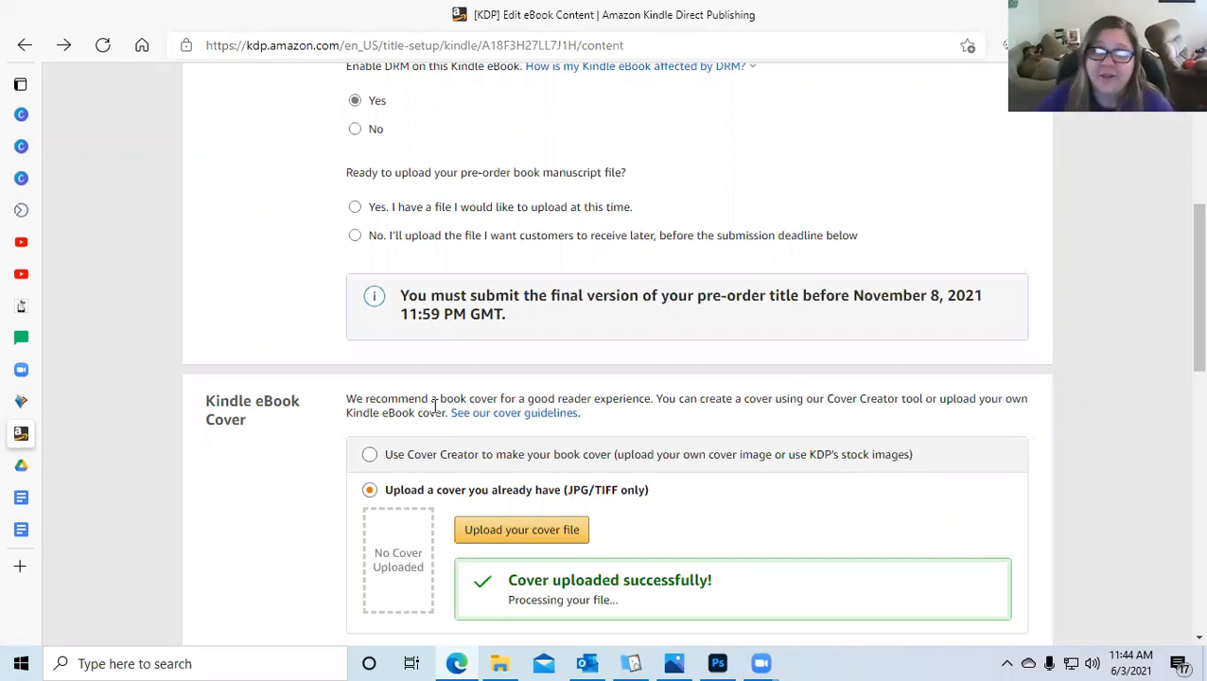
- Switch to the Bowker identifier dashboard and copy the ISBN-13 assigned to Tempted by Twilight: The Forbidden Fate Series Book 1
scroll(261, 531, "down", 3)
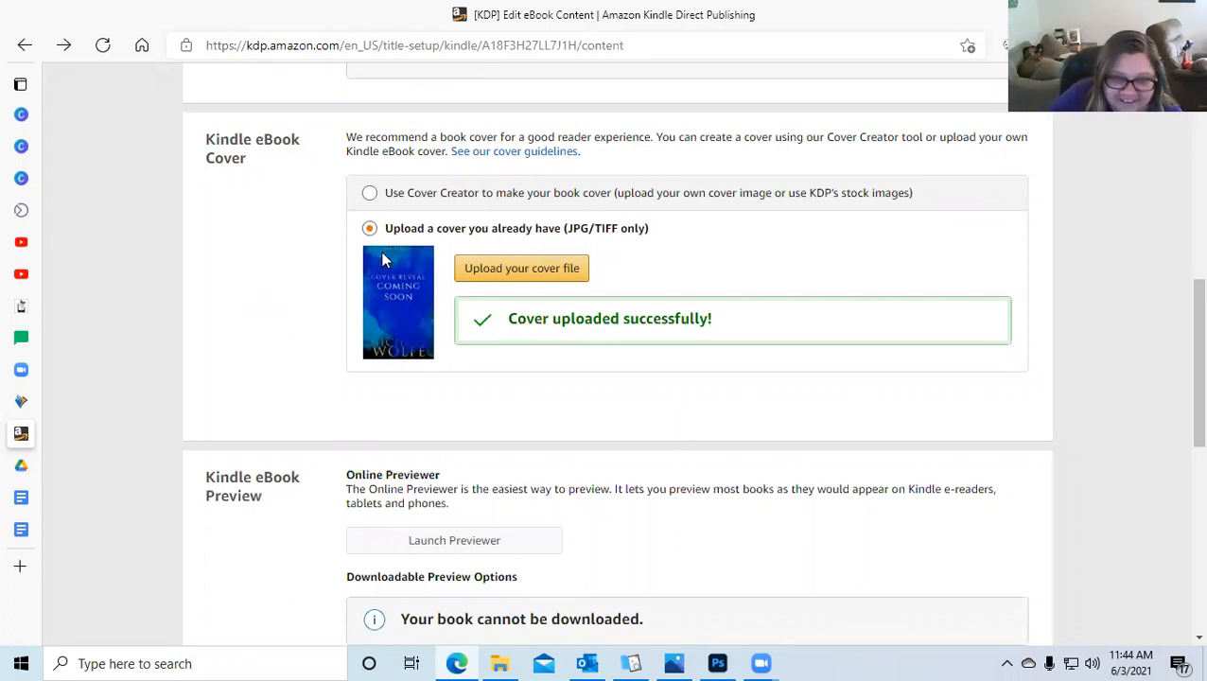
scroll(218, 297, "down", 3)
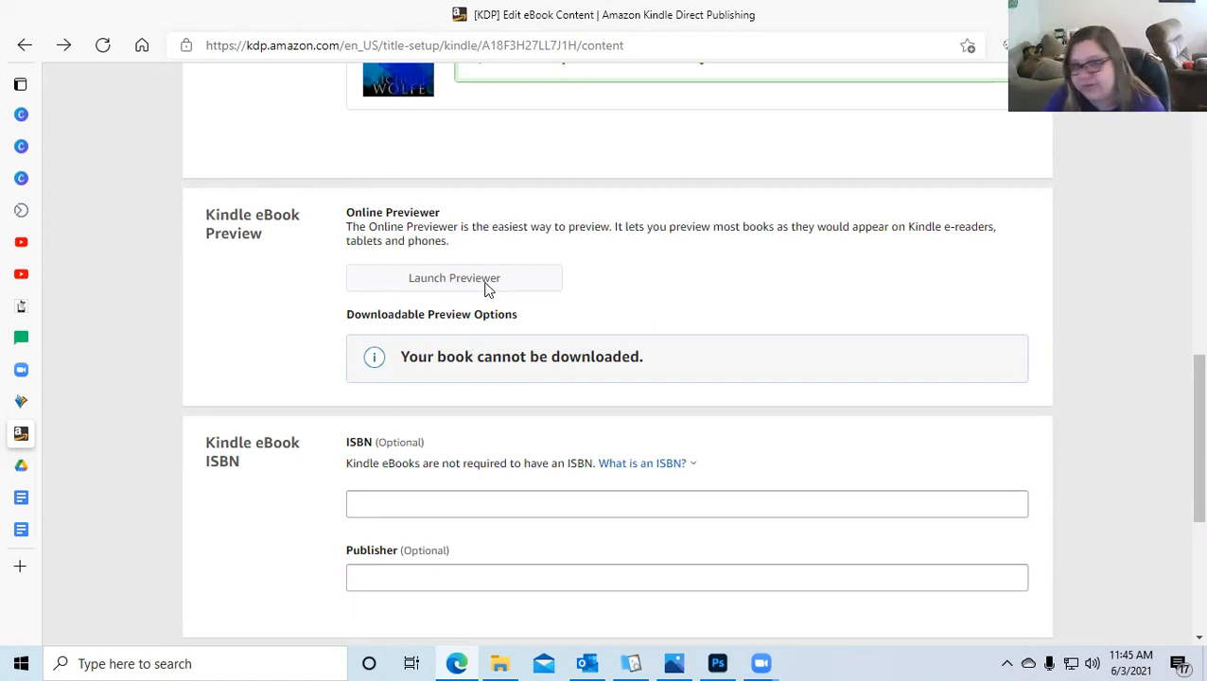
scroll(284, 299, "down", 2)
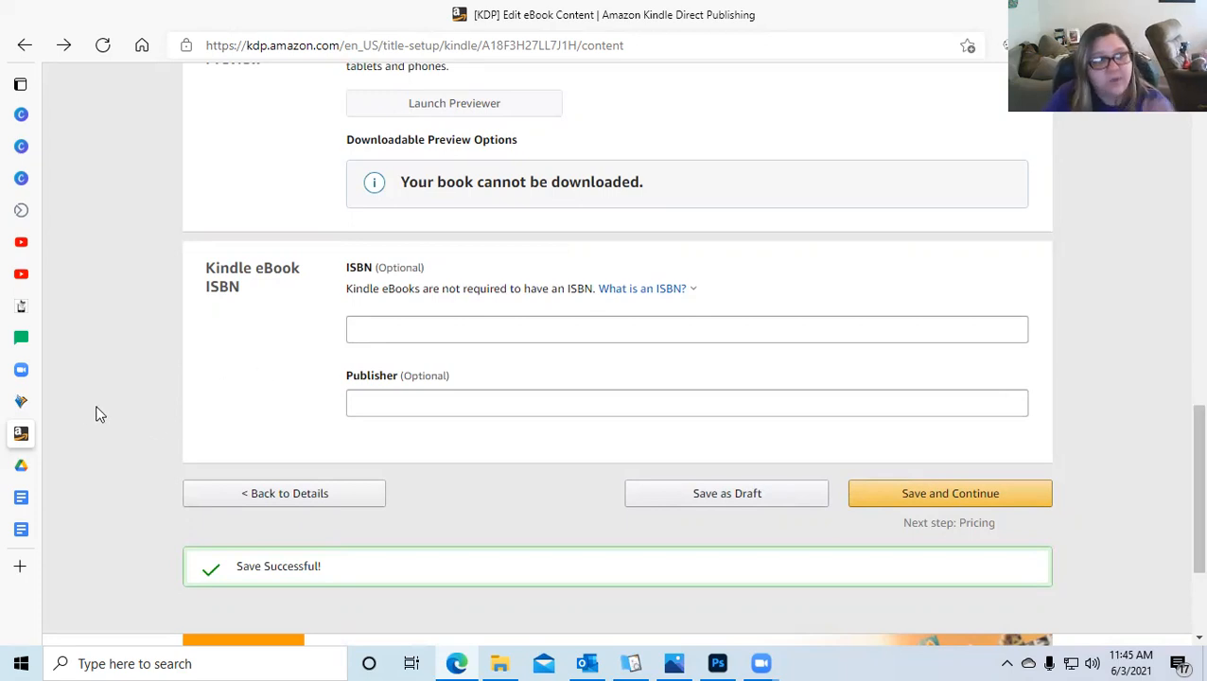
left_click(23, 403)
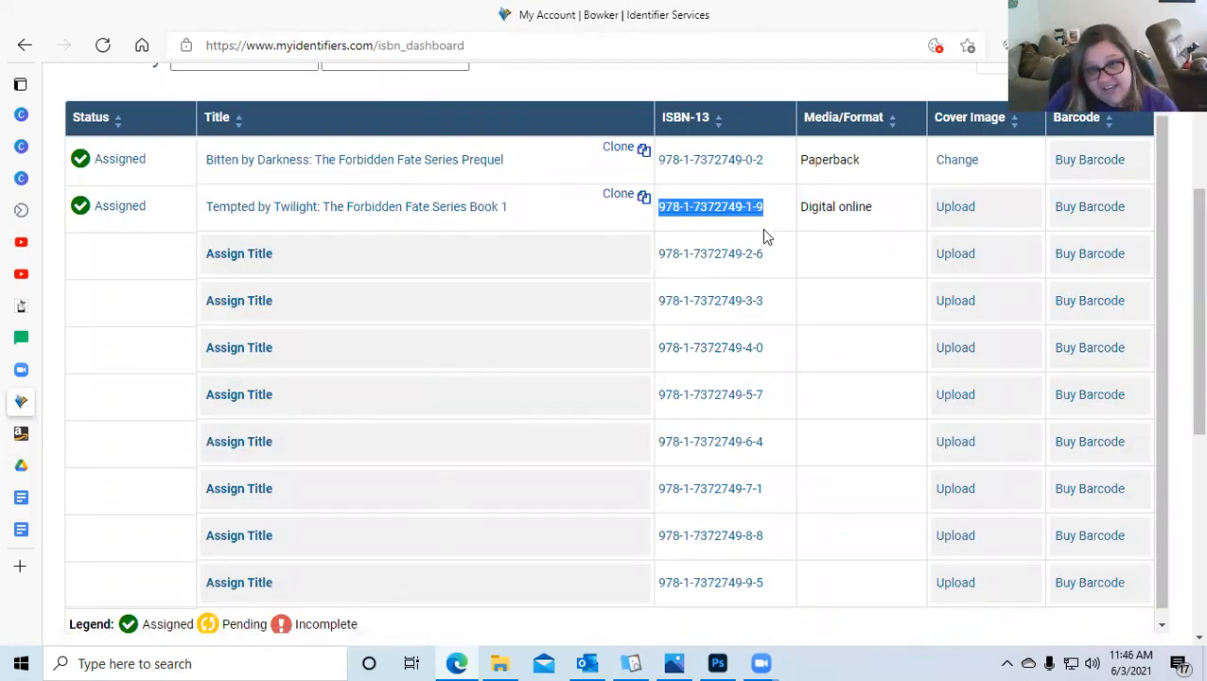
right_click(708, 222)
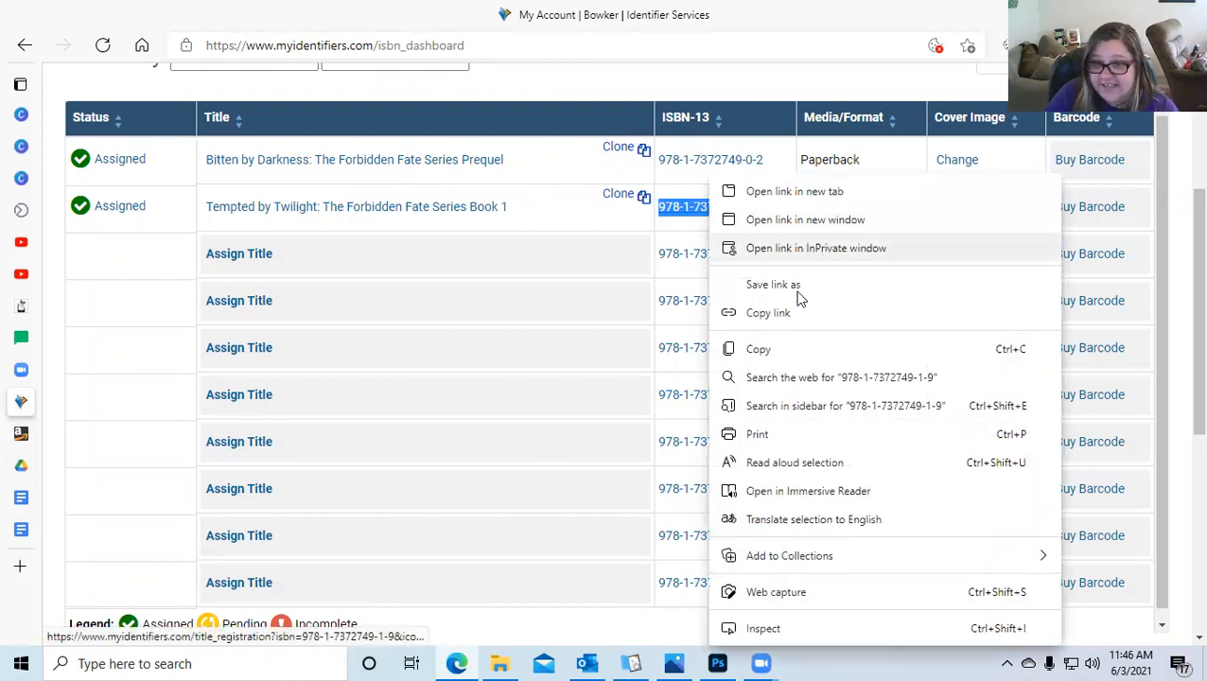
left_click(770, 350)
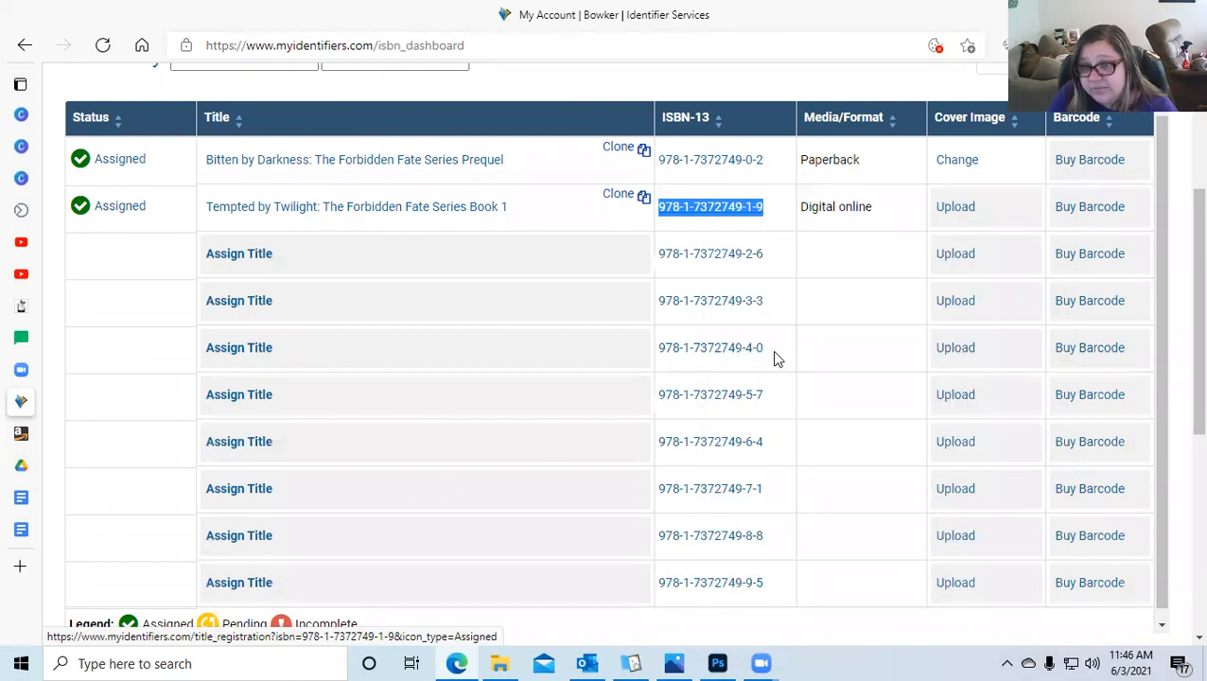
mouse_move(26, 409)
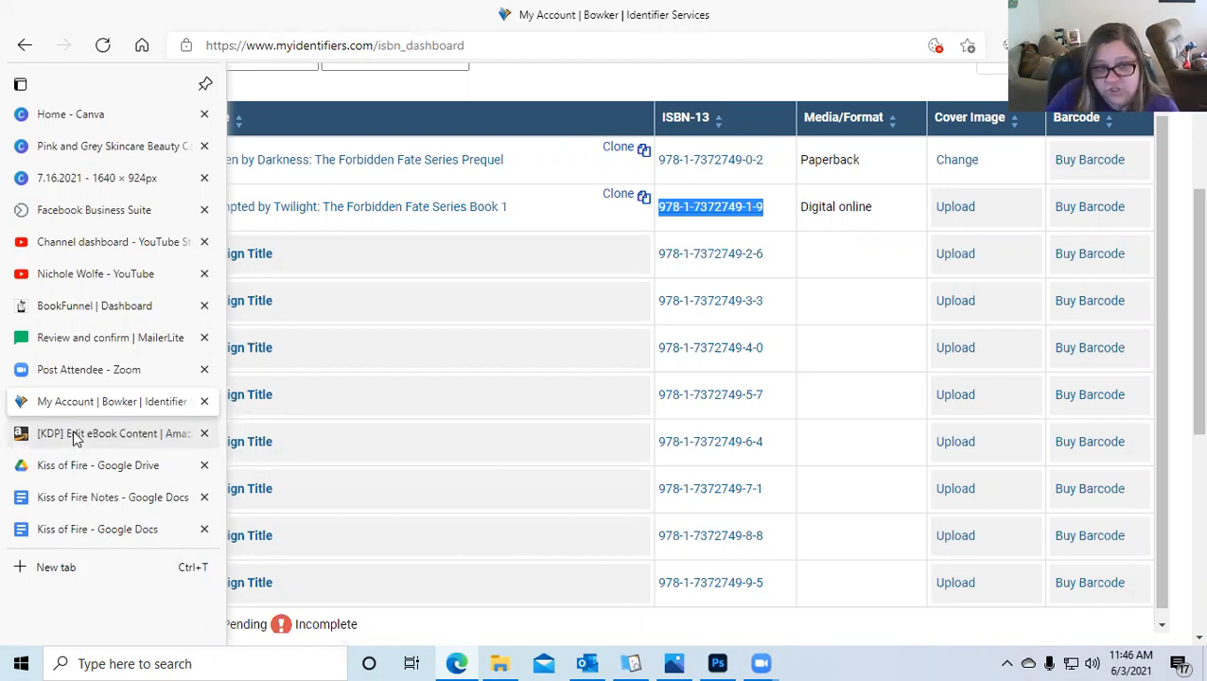
left_click(76, 432)
left_click(392, 336)
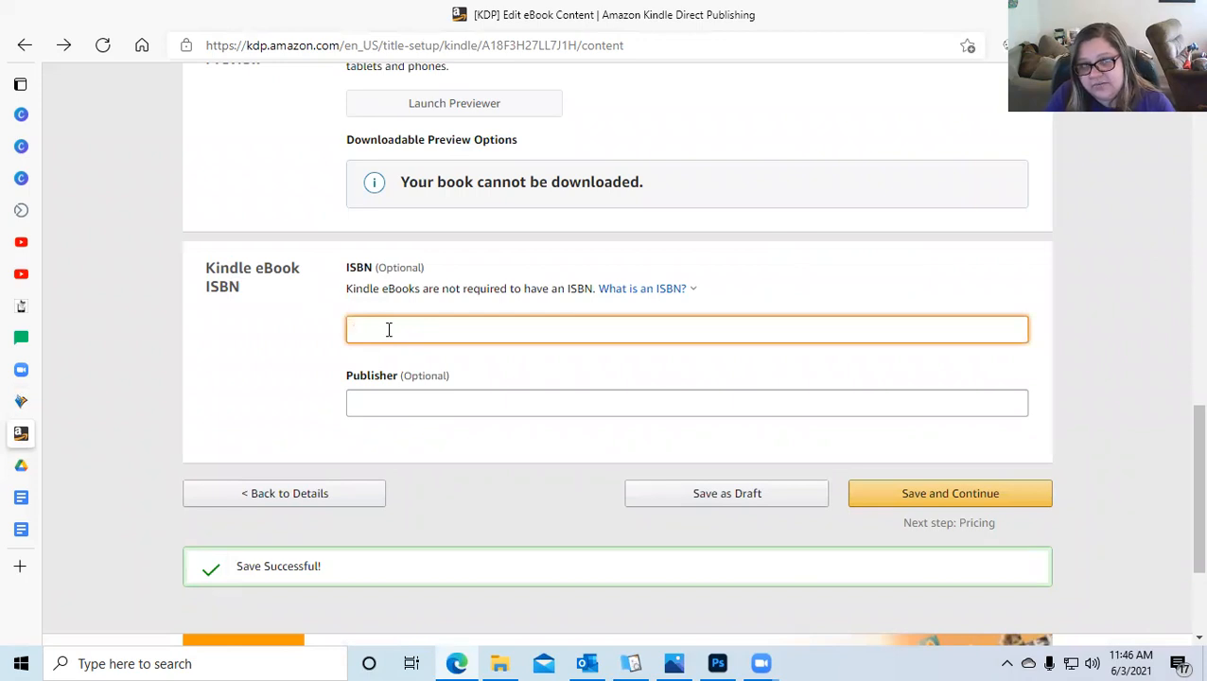
right_click(389, 329)
left_click(441, 396)
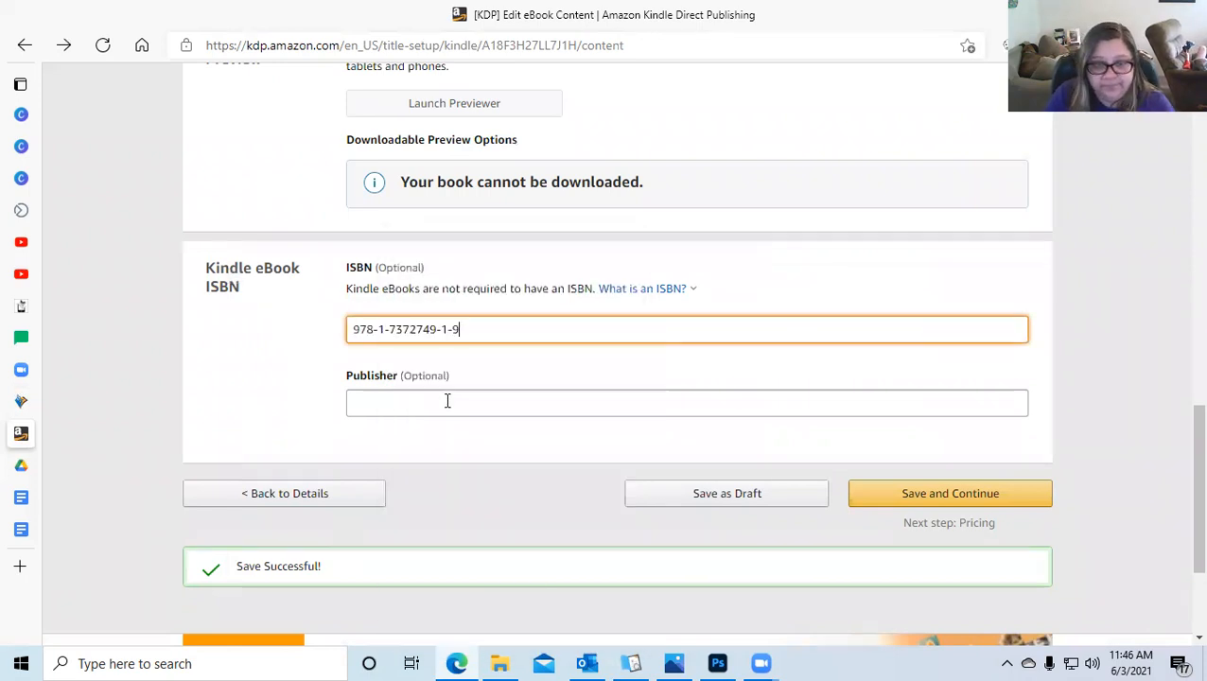
left_click(280, 356)
- Enter the author's full name followed by "Books" as the eBook's publisher
left_click(409, 398)
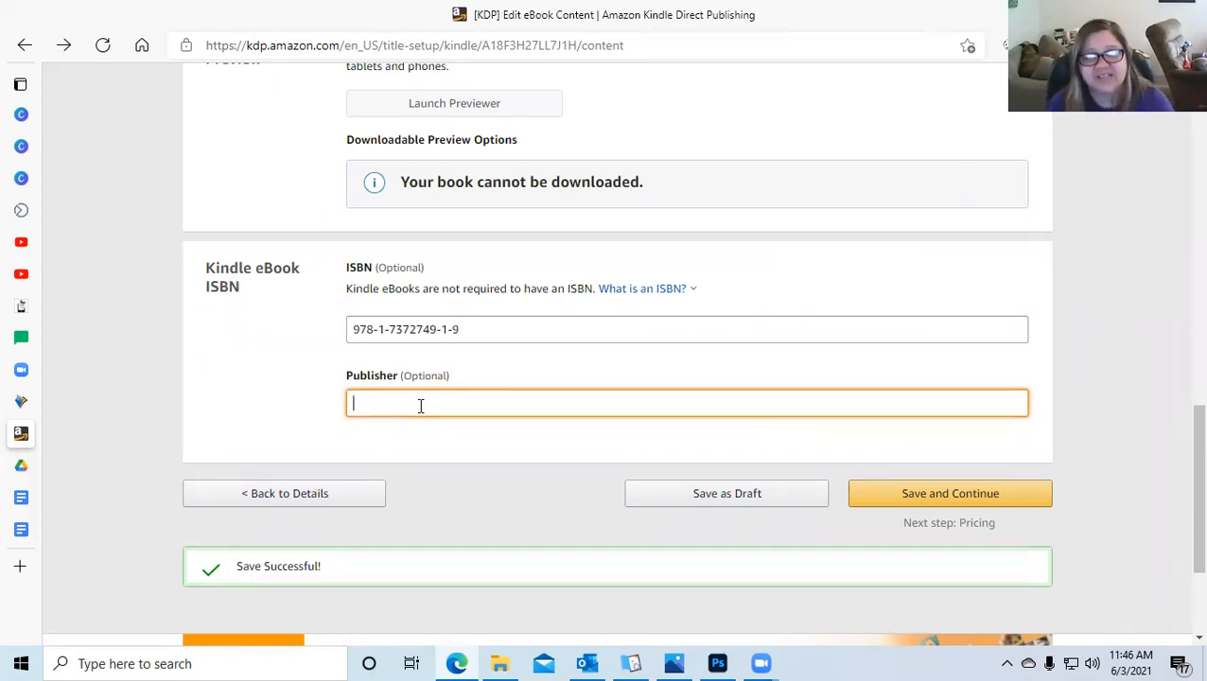
type("N")
key("BackSpace")
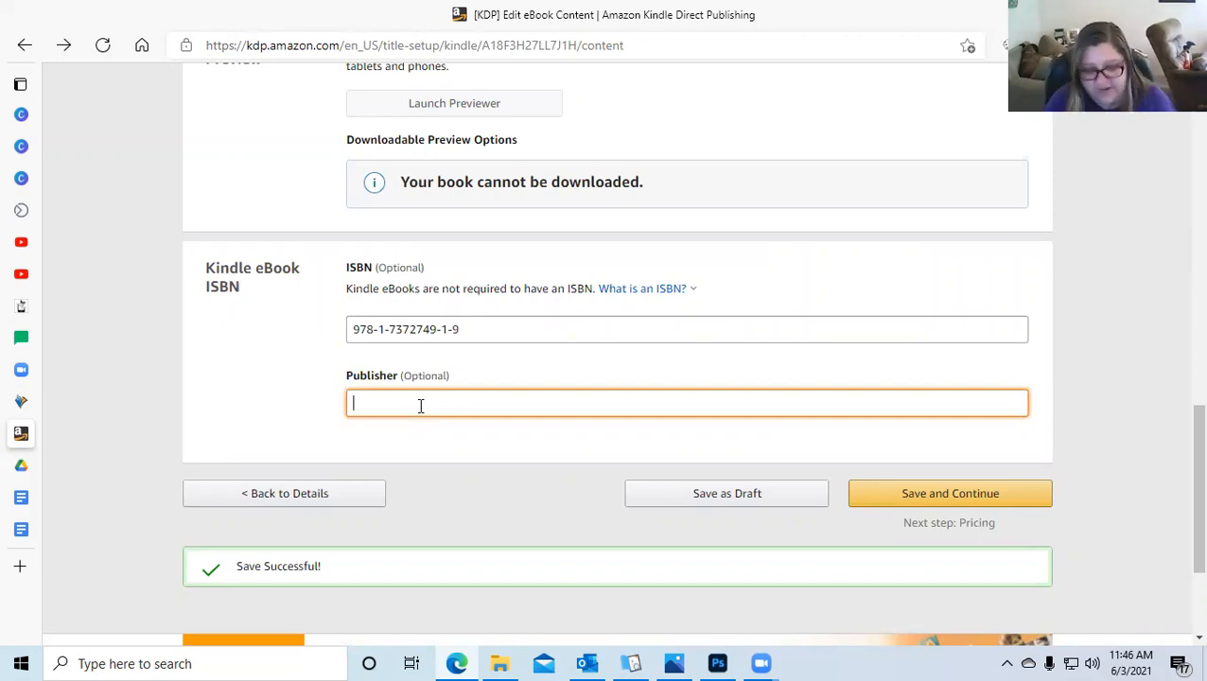
type("Nicho")
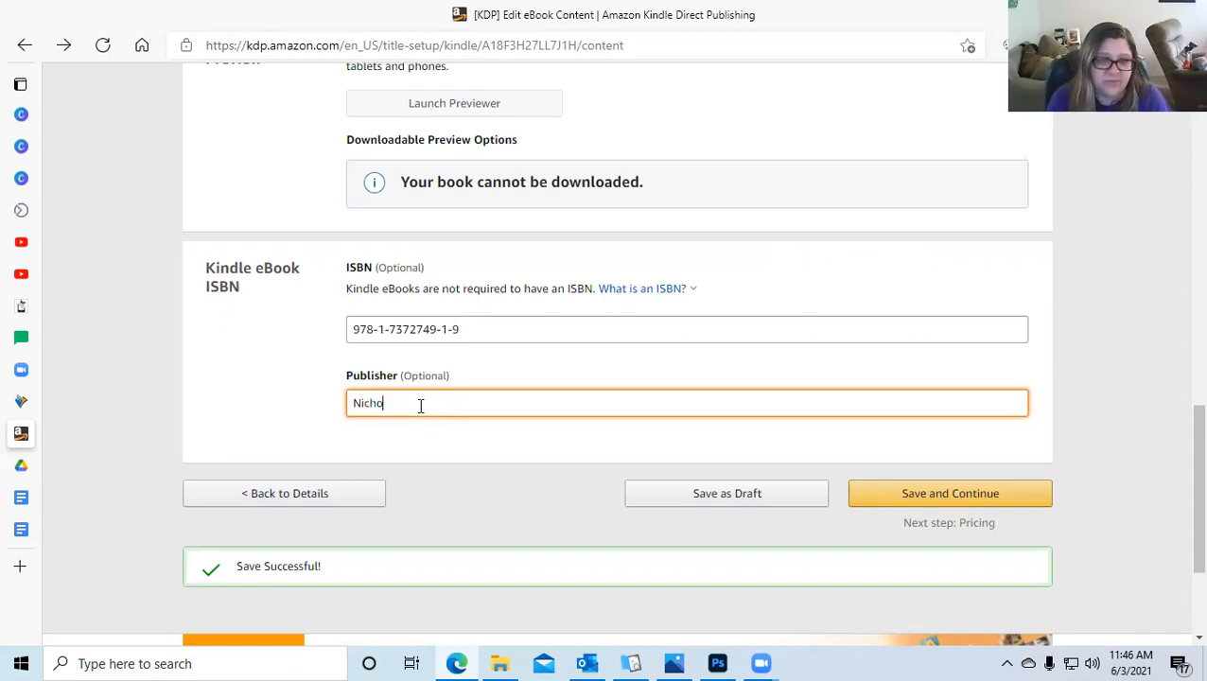
type("le Wolfe Bo")
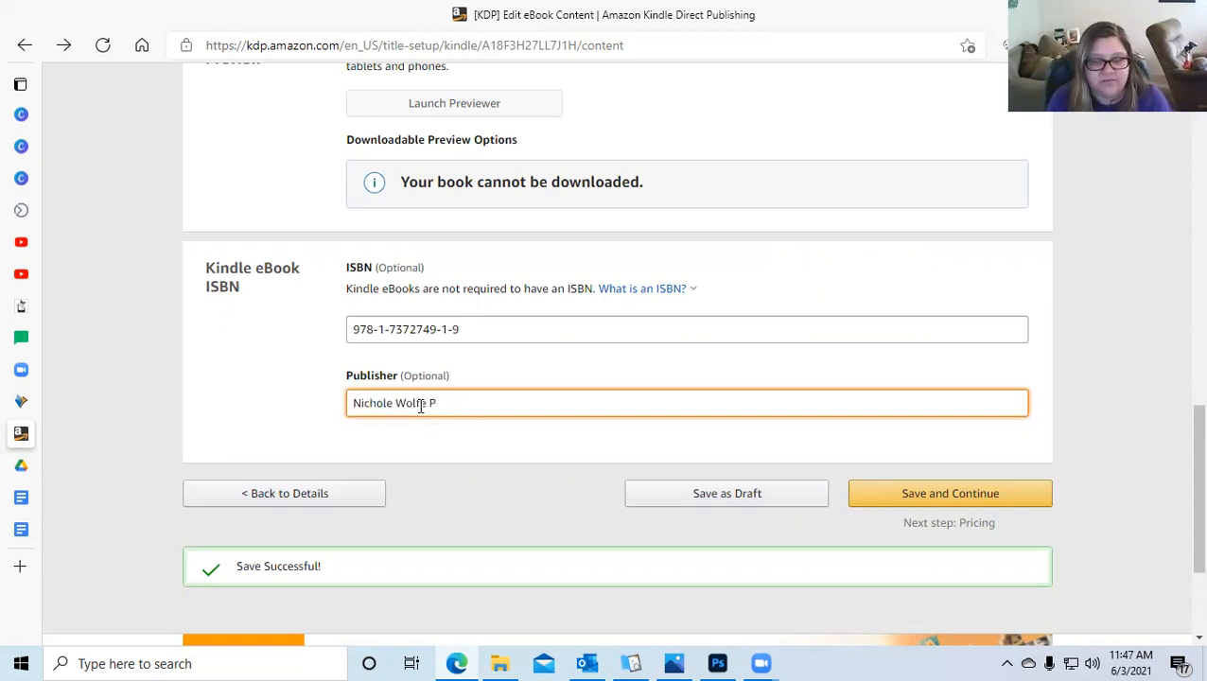
type("oks")
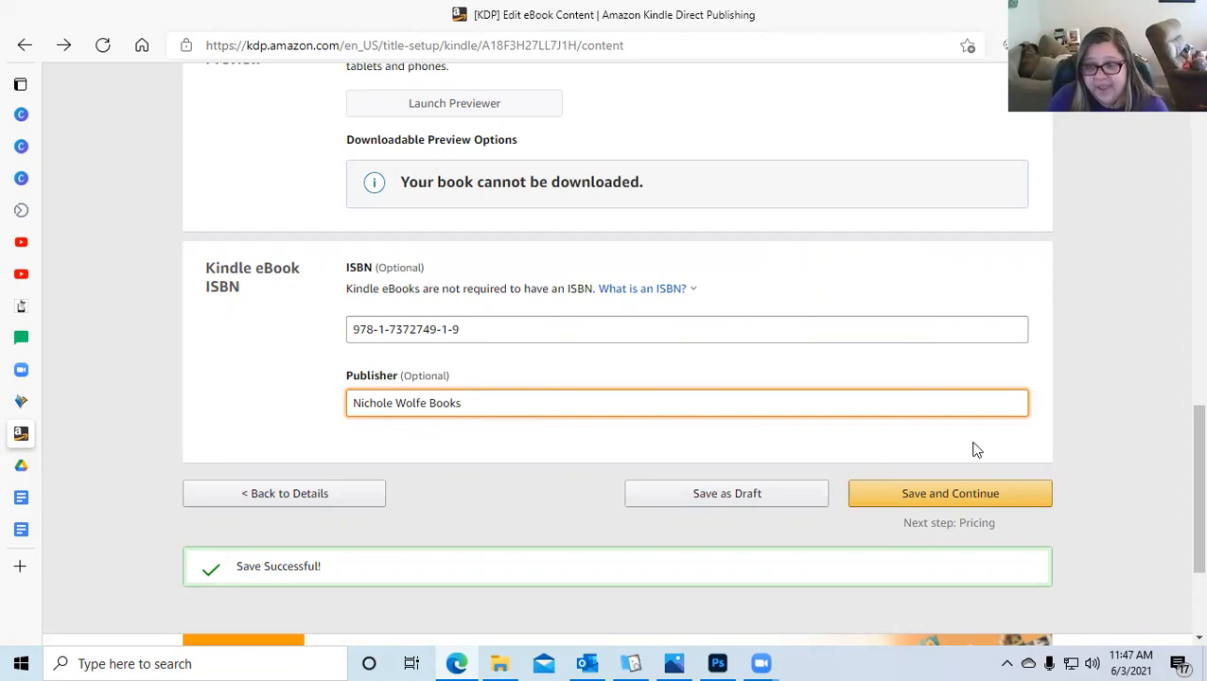
- Choose to upload the pre-order manuscript file later, before the submission deadline, and save the eBook content to continue to pricing
left_click(900, 504)
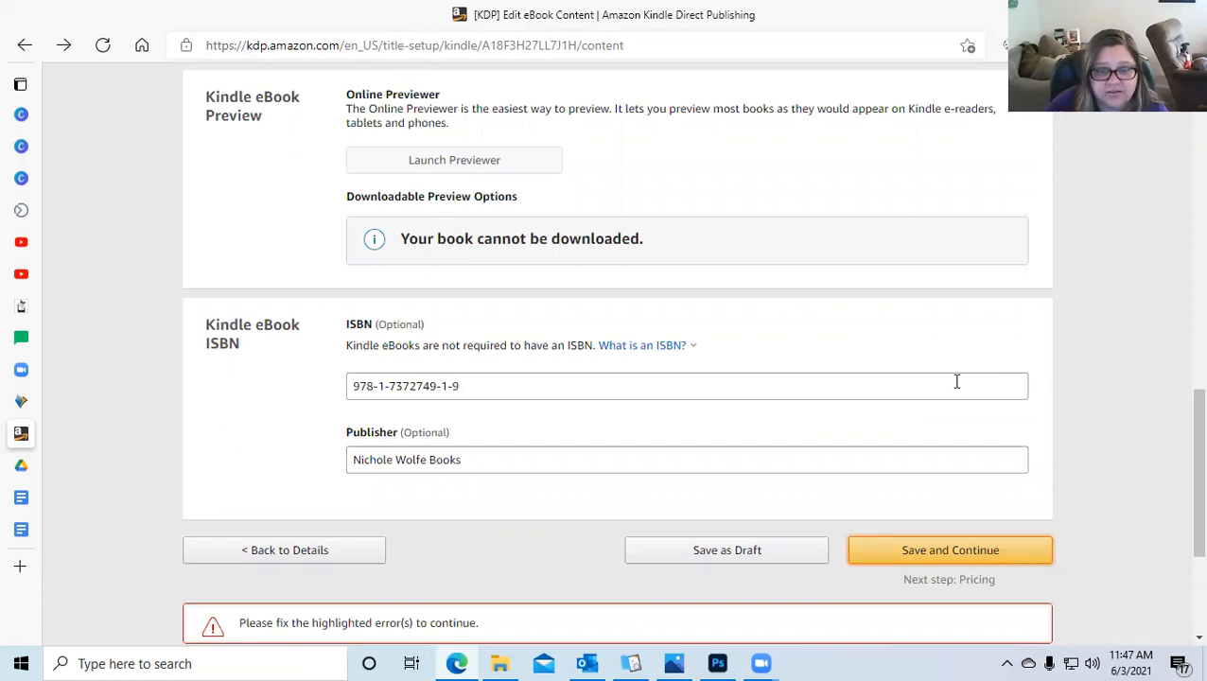
scroll(284, 461, "up", 3)
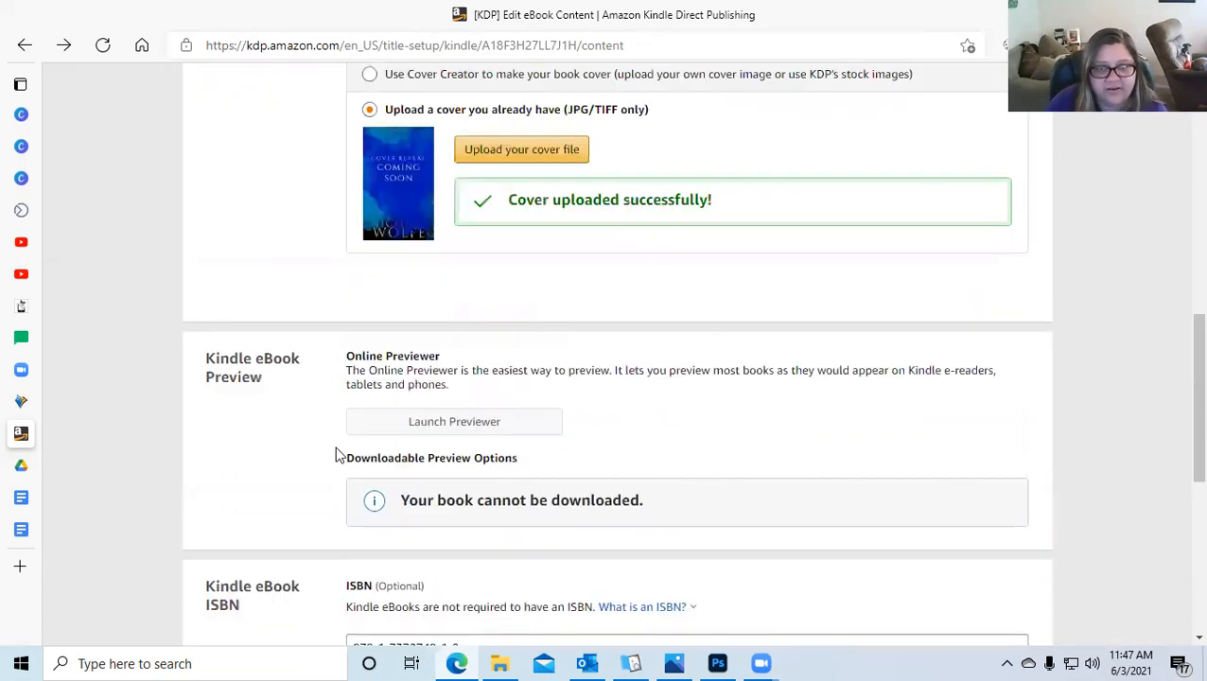
scroll(338, 453, "up", 10)
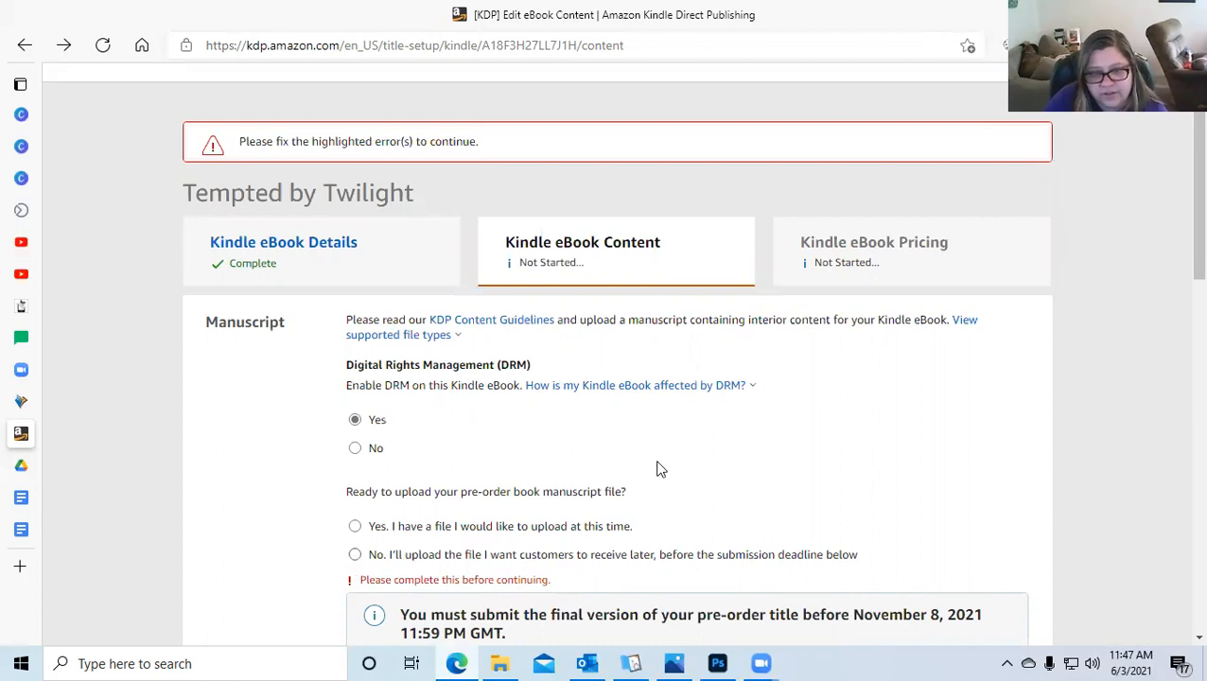
scroll(660, 470, "down", 2)
left_click(355, 379)
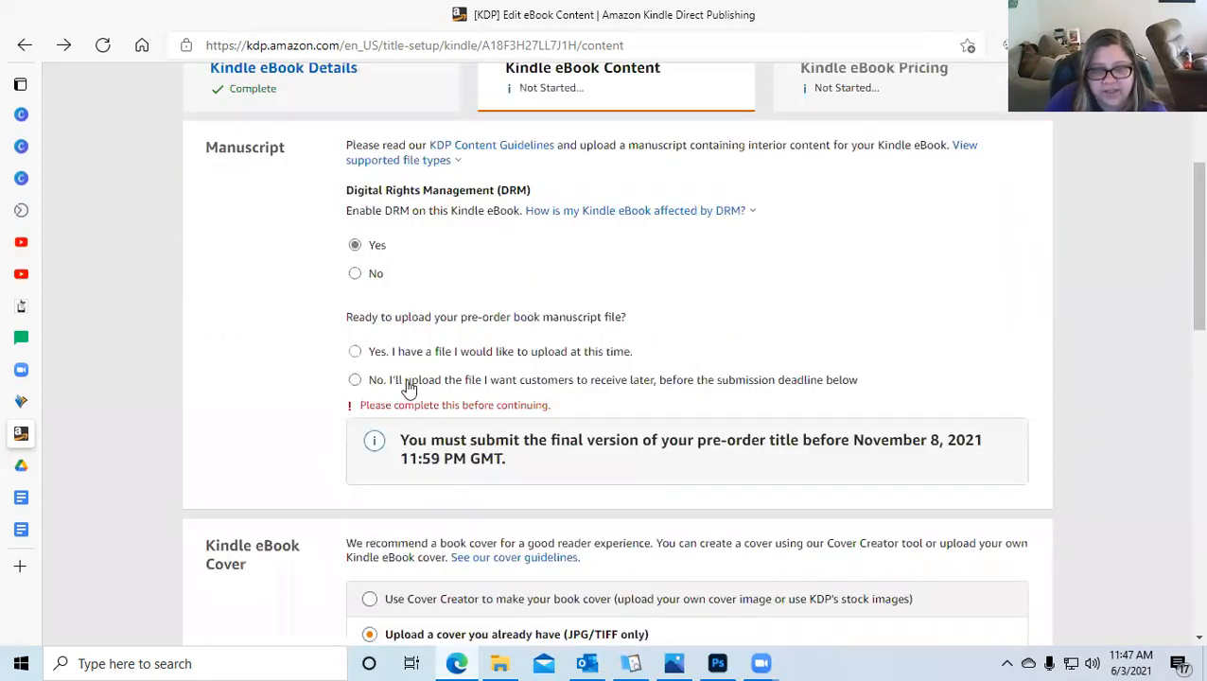
scroll(979, 258, "down", 3)
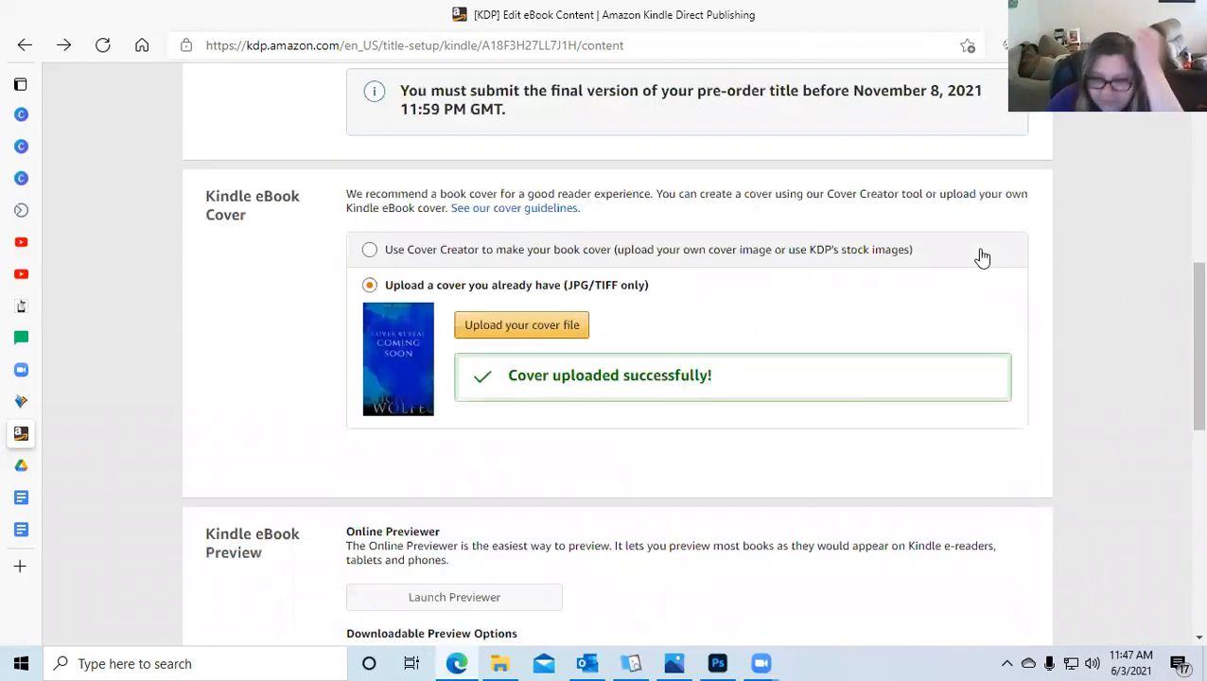
scroll(982, 257, "down", 3)
scroll(980, 258, "down", 2)
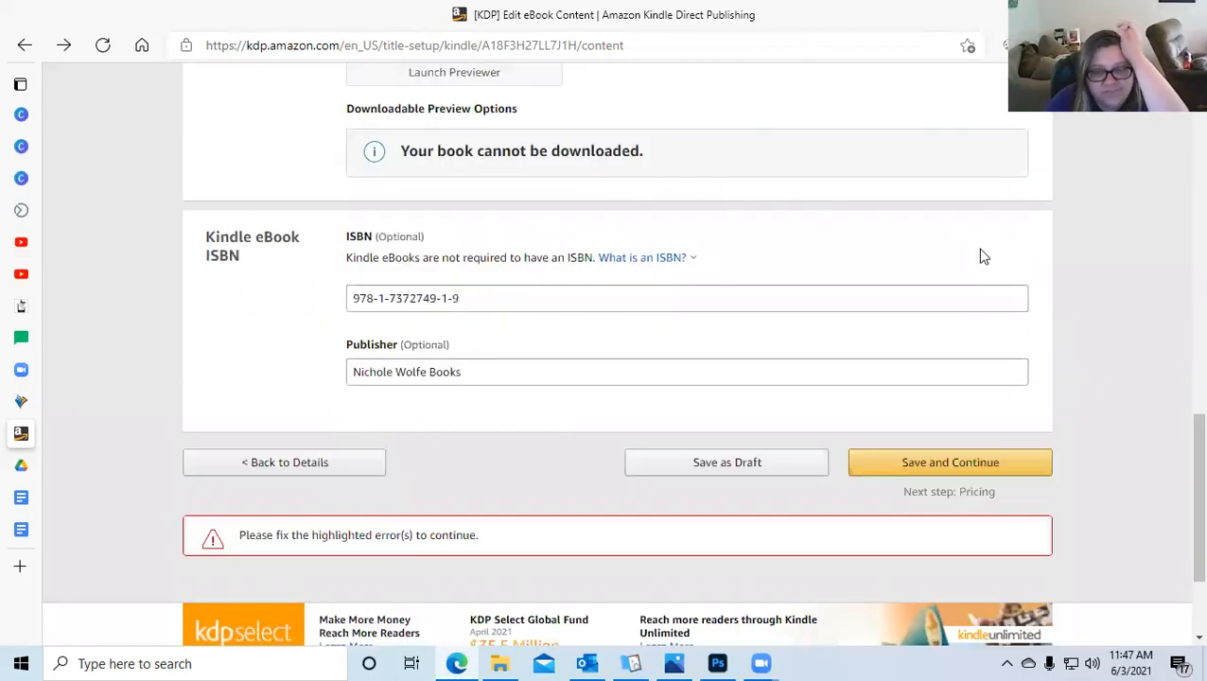
left_click(931, 472)
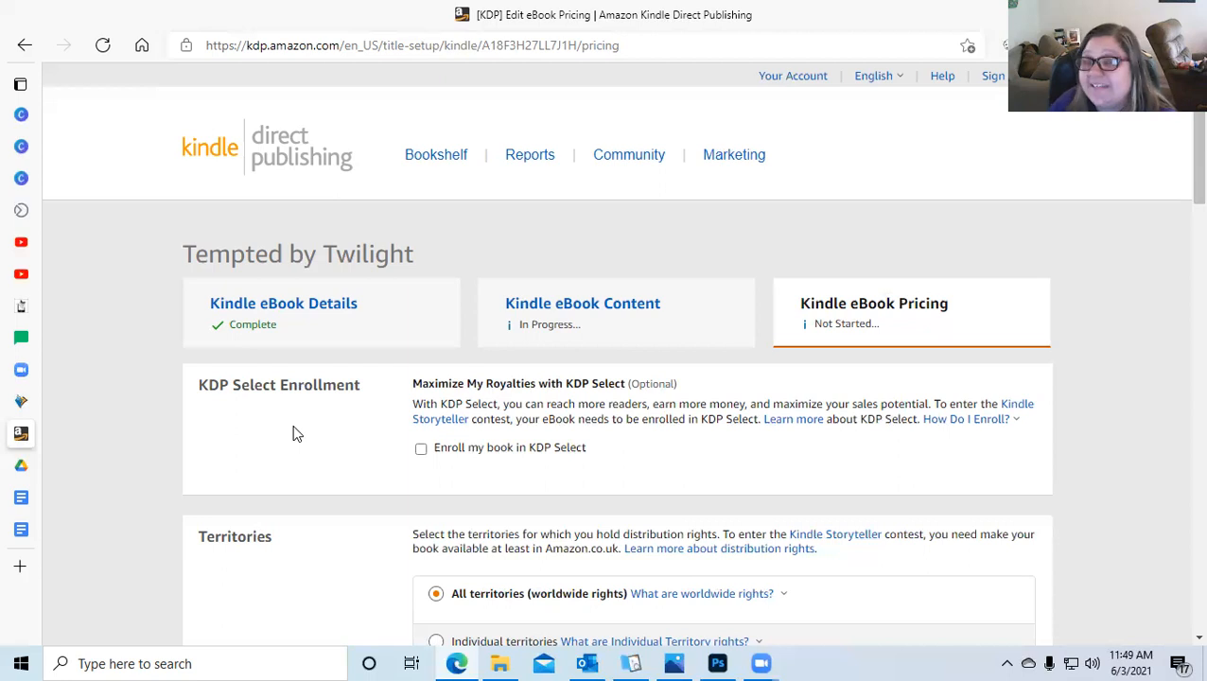
- Select the 70% royalty plan for the eBook's list prices
scroll(293, 433, "down", 2)
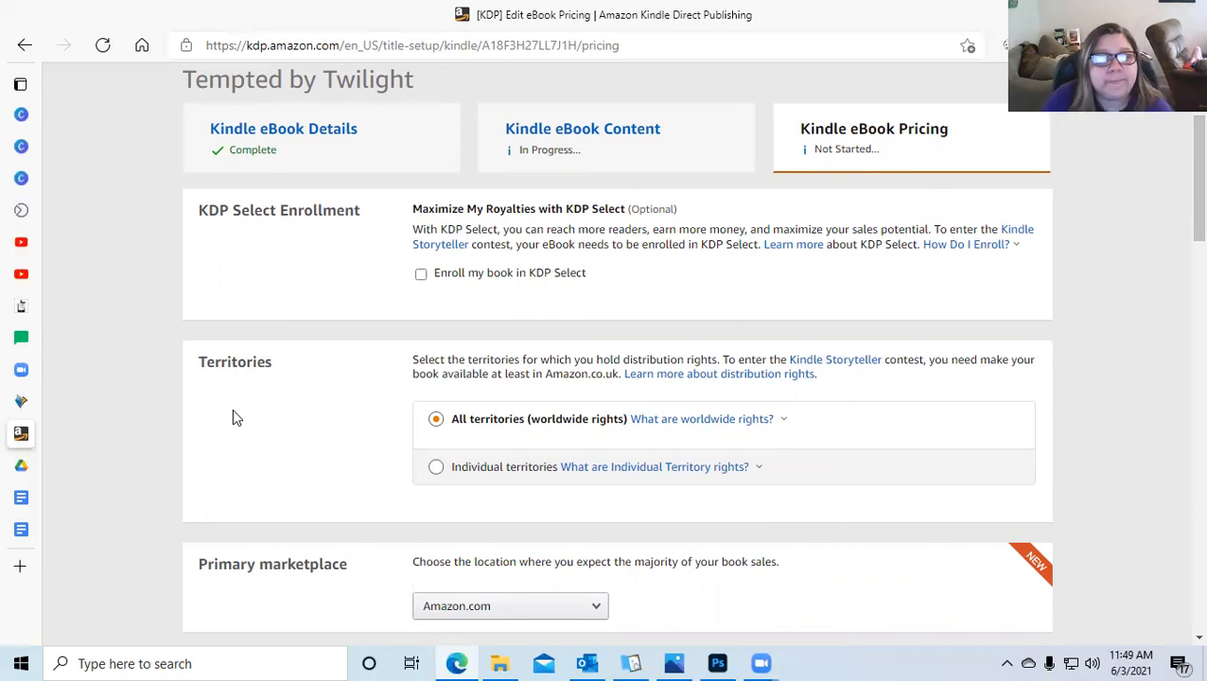
scroll(233, 412, "down", 4)
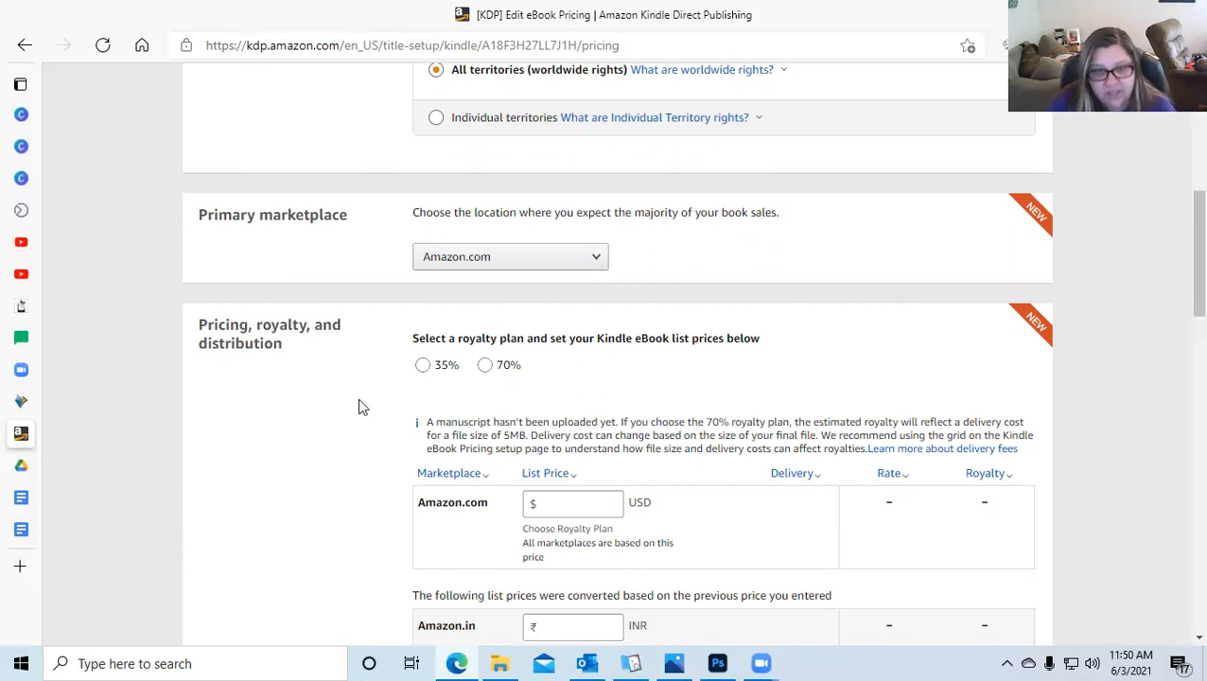
left_click(484, 367)
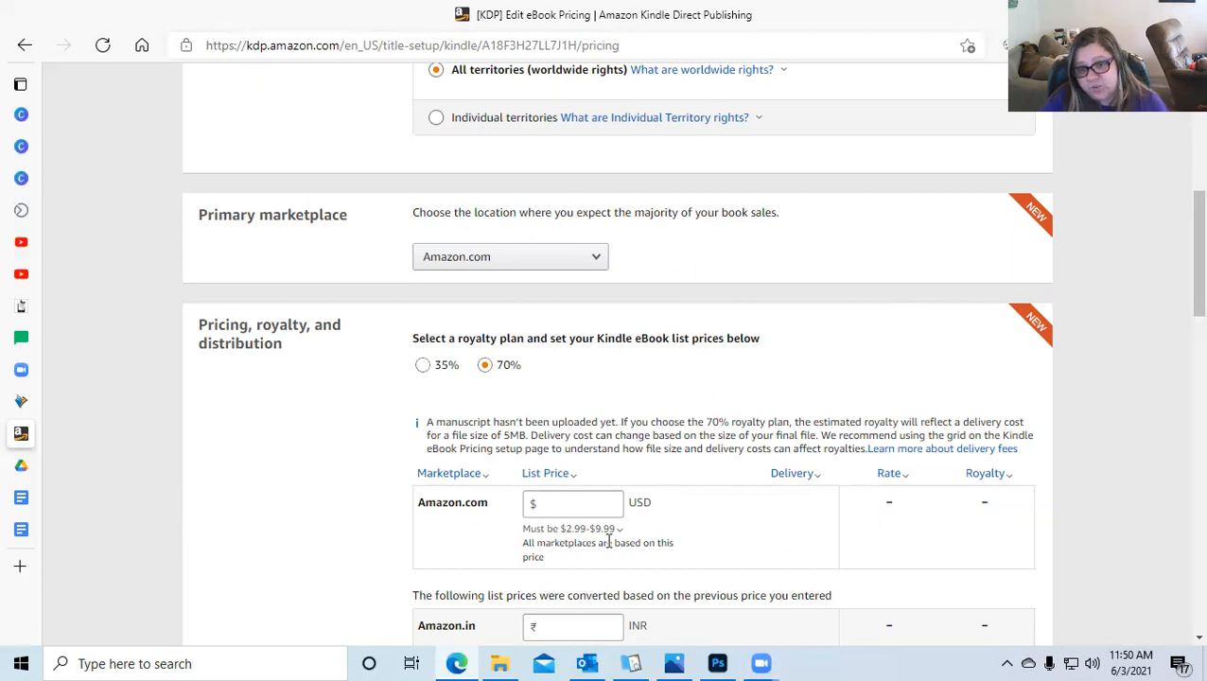
mouse_move(665, 528)
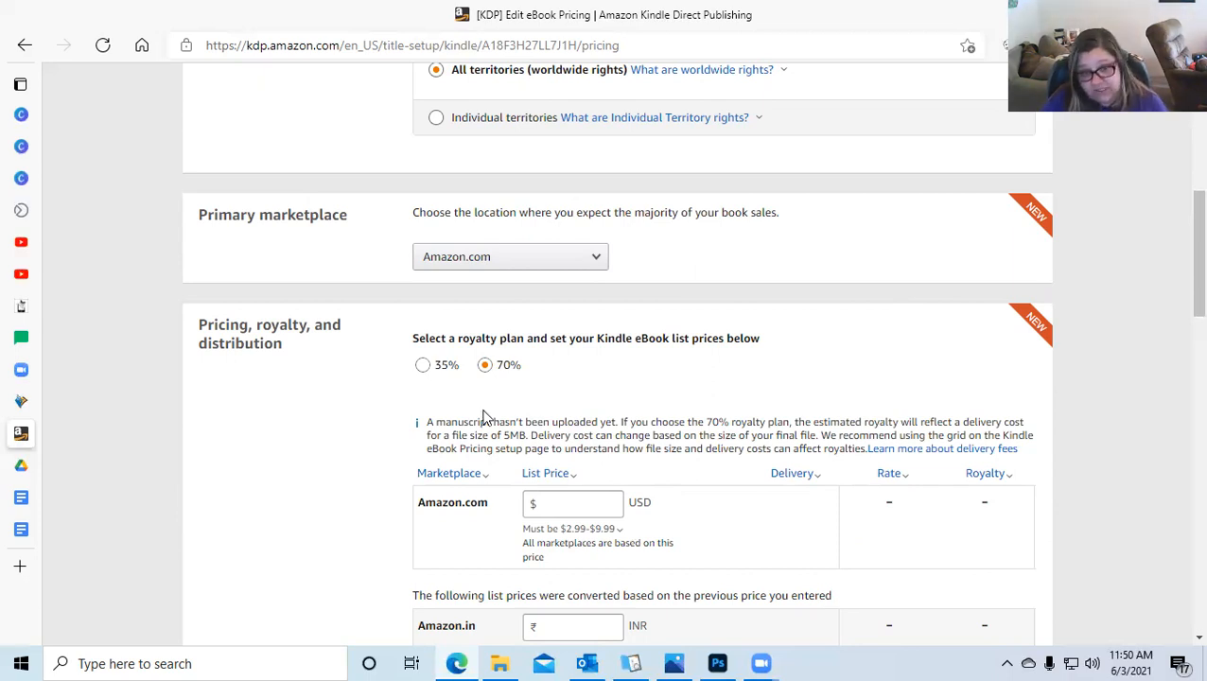
scroll(483, 416, "down", 1)
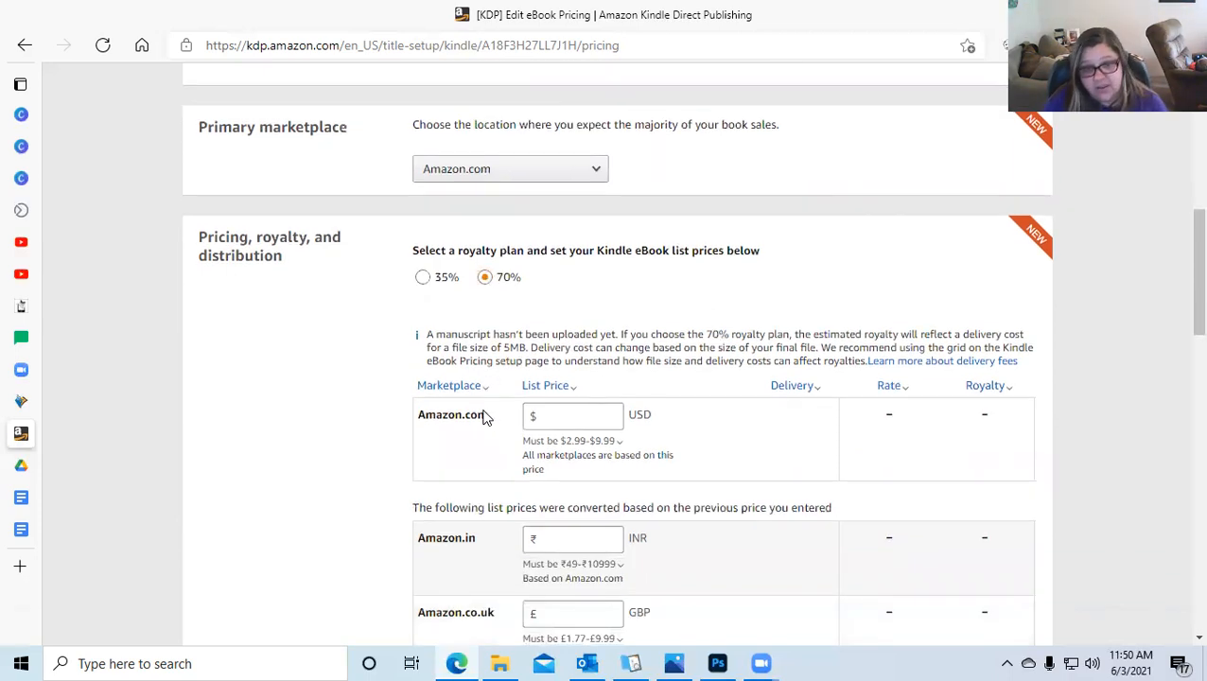
- Choose the 35% royalty plan and set the Amazon.com list price to 1.99 USD
left_click(422, 278)
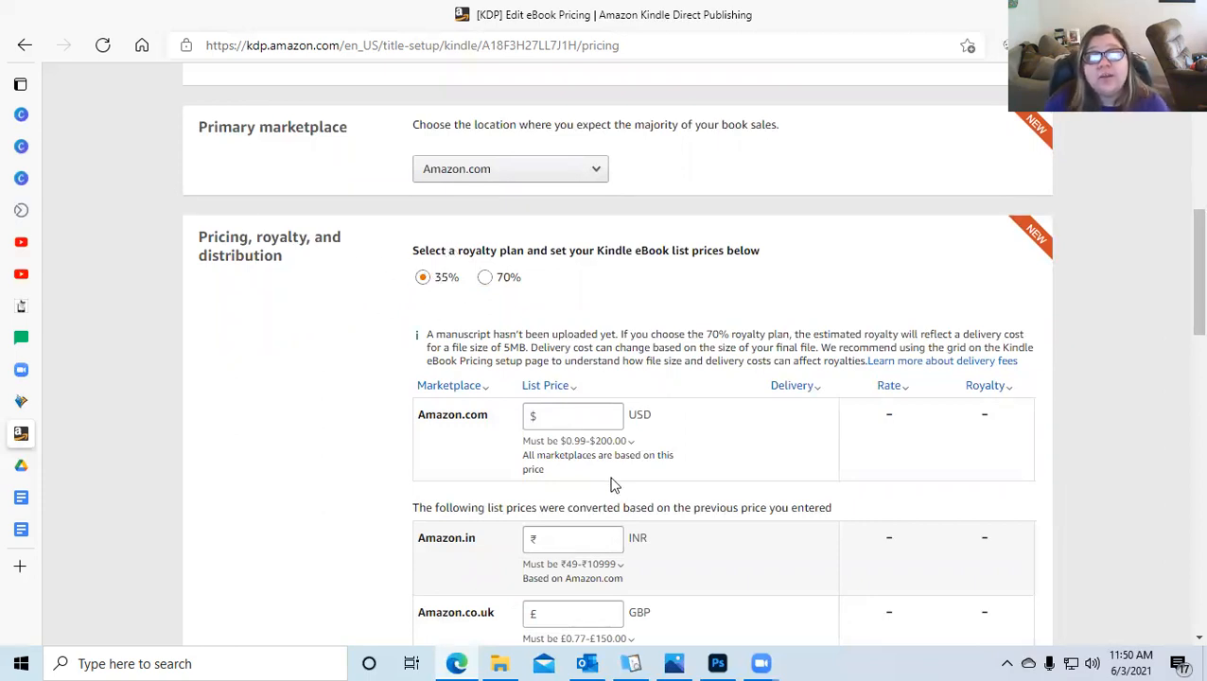
left_click(583, 412)
type("1.99")
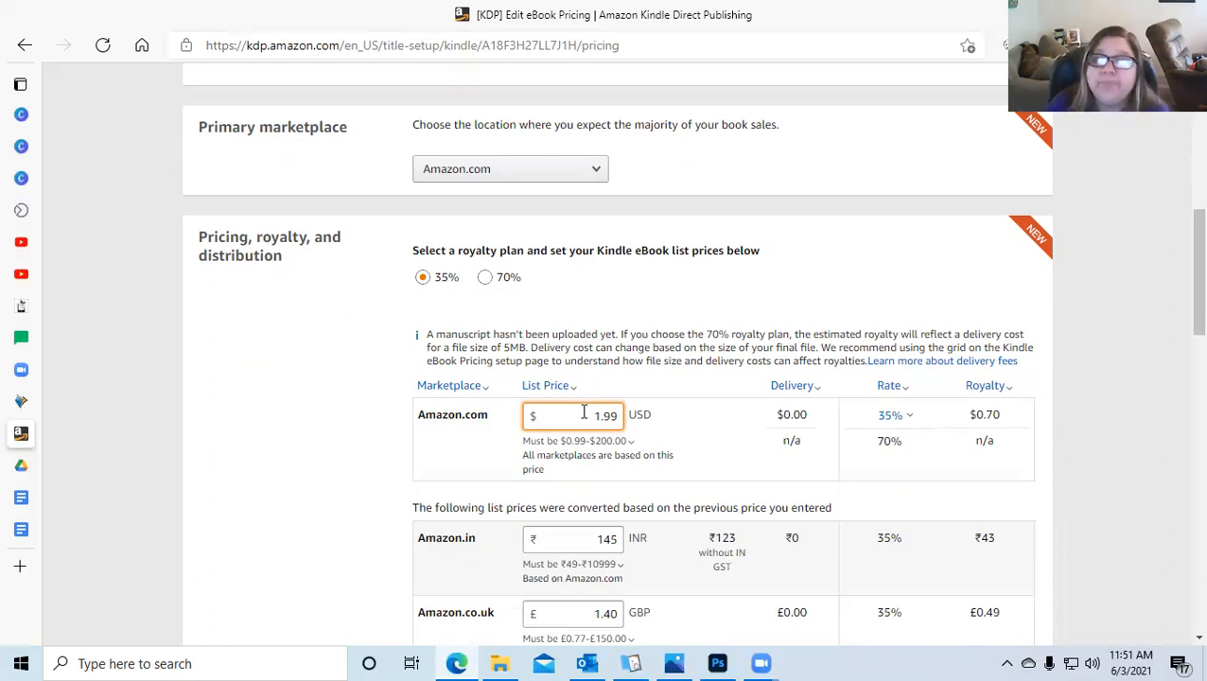
scroll(317, 392, "down", 3)
scroll(317, 393, "up", 3)
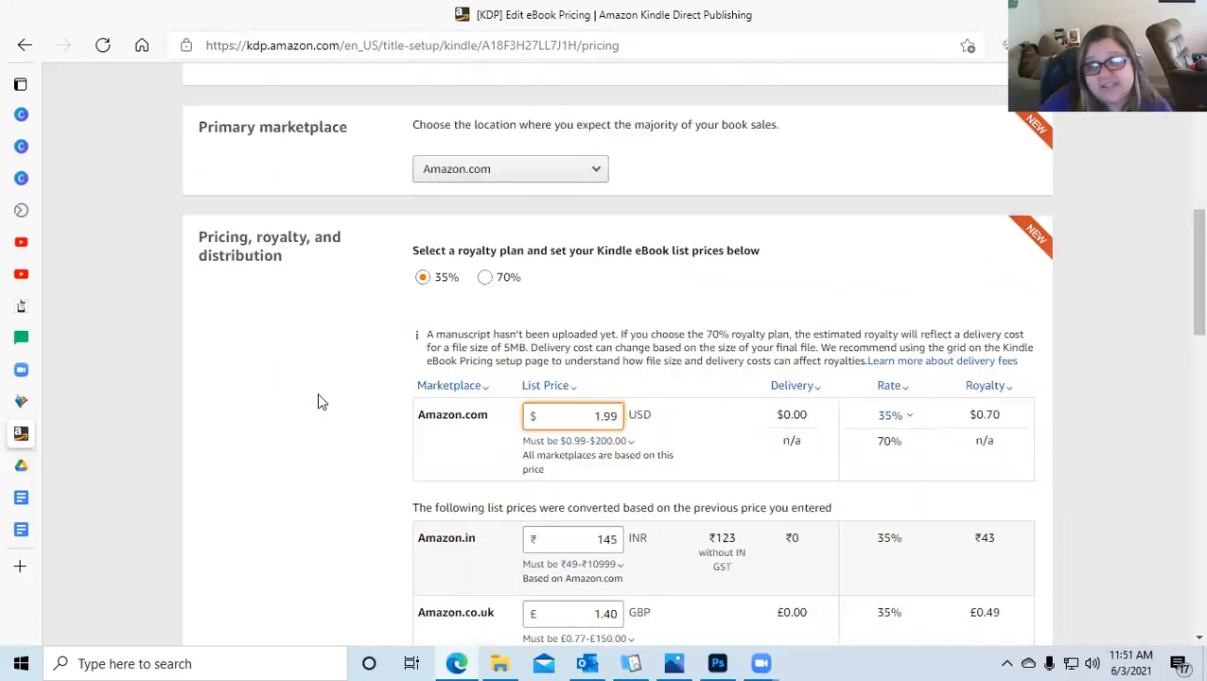
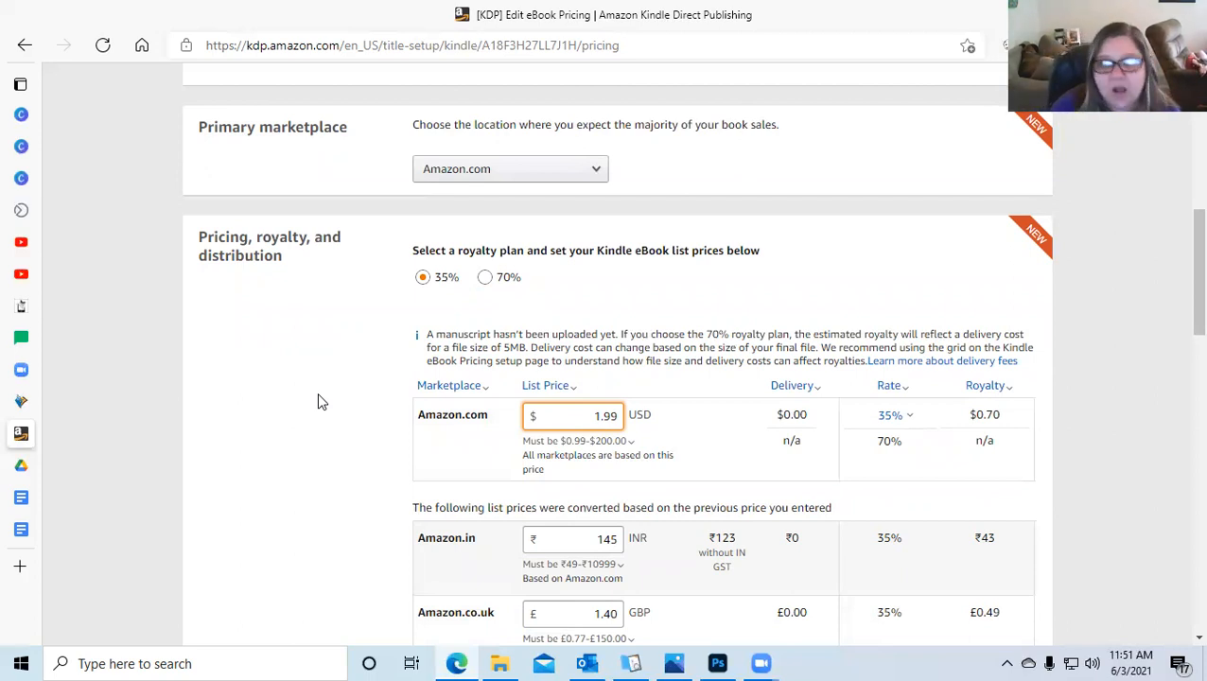
- Review the converted list prices of the other Amazon marketplaces, from Amazon.in down to Amazon.com.mx
scroll(318, 401, "down", 3)
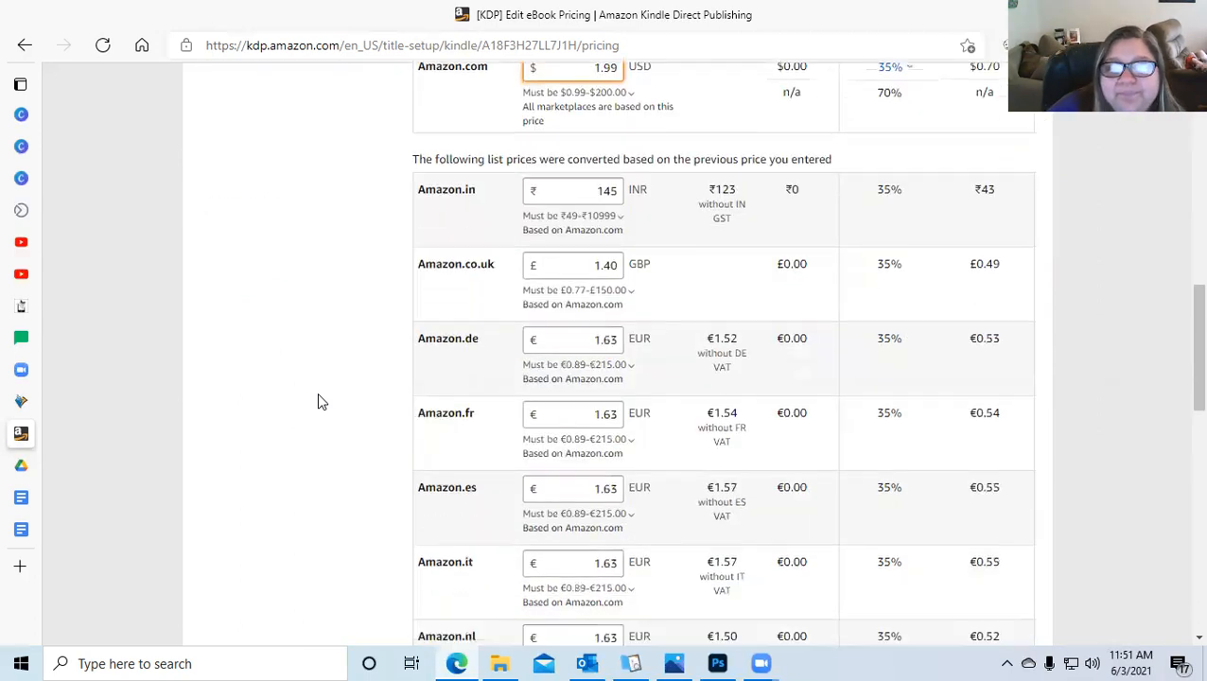
scroll(610, 236, "up", 1)
scroll(625, 284, "up", 1)
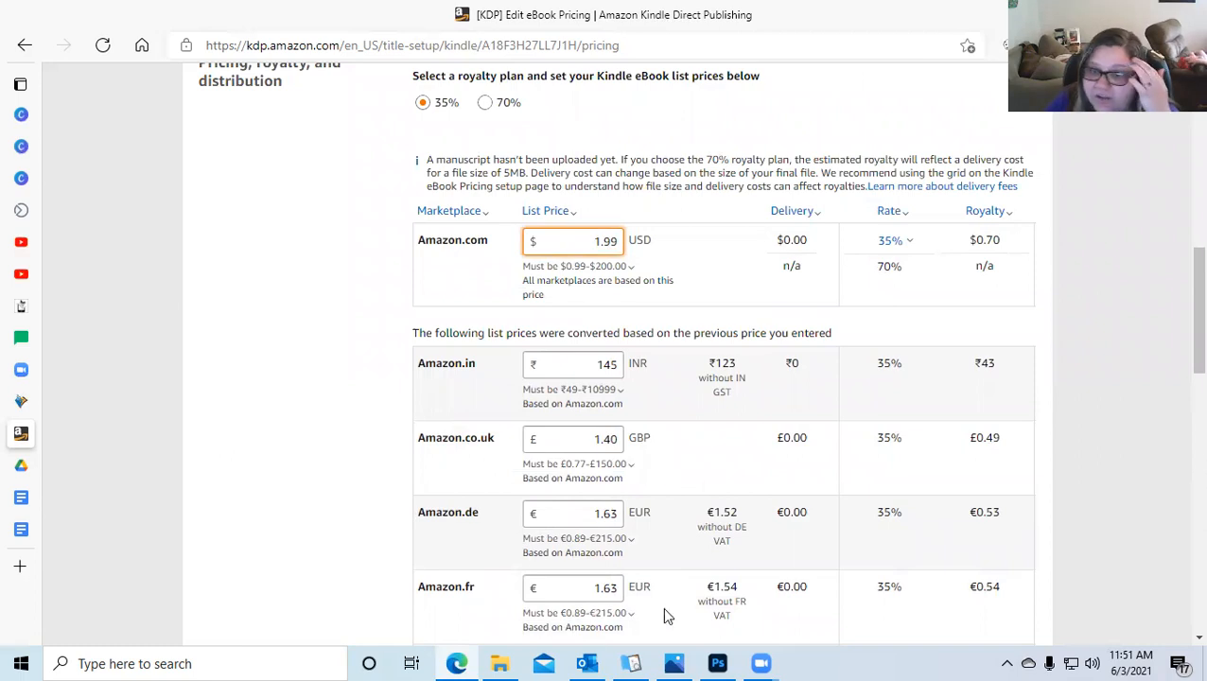
scroll(615, 567, "down", 2)
scroll(598, 614, "down", 2)
scroll(686, 558, "down", 1)
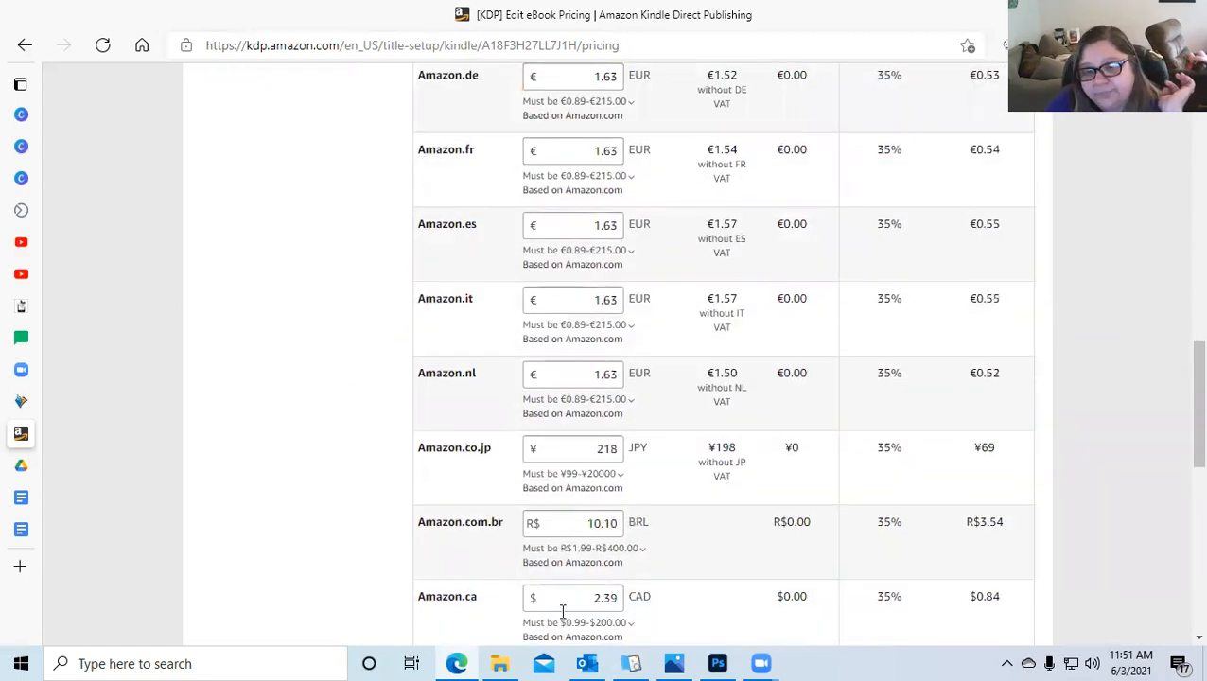
scroll(660, 552, "up", 2)
scroll(662, 555, "down", 2)
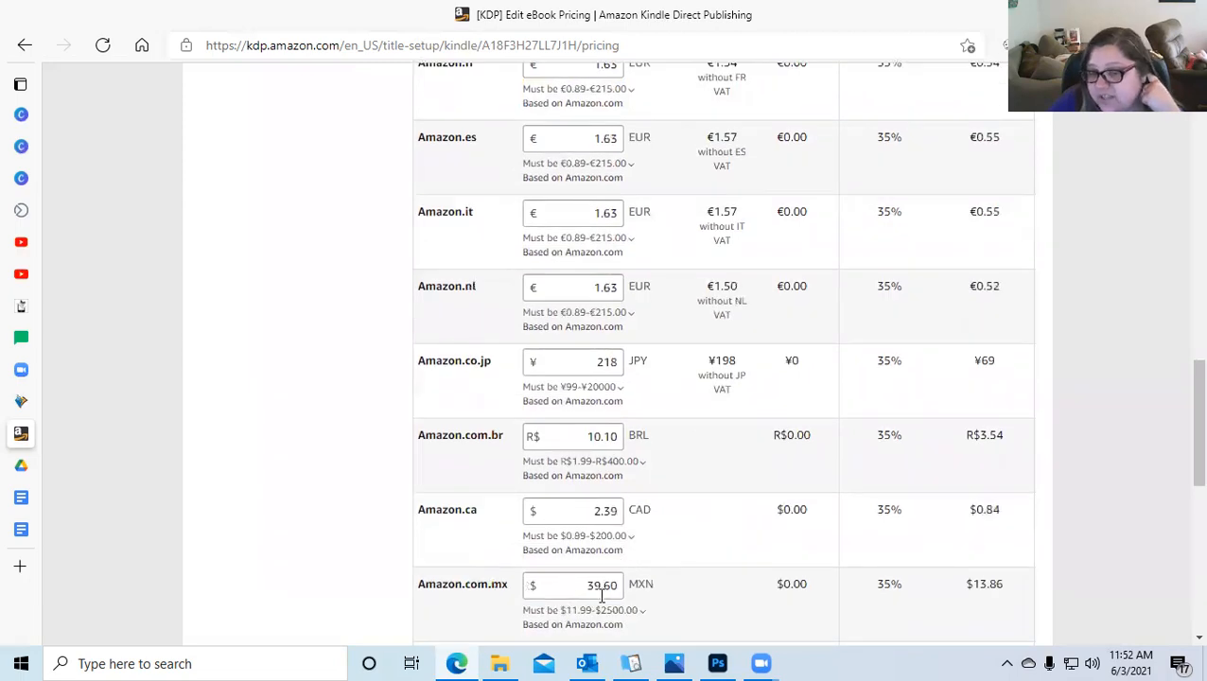
scroll(590, 499, "up", 7)
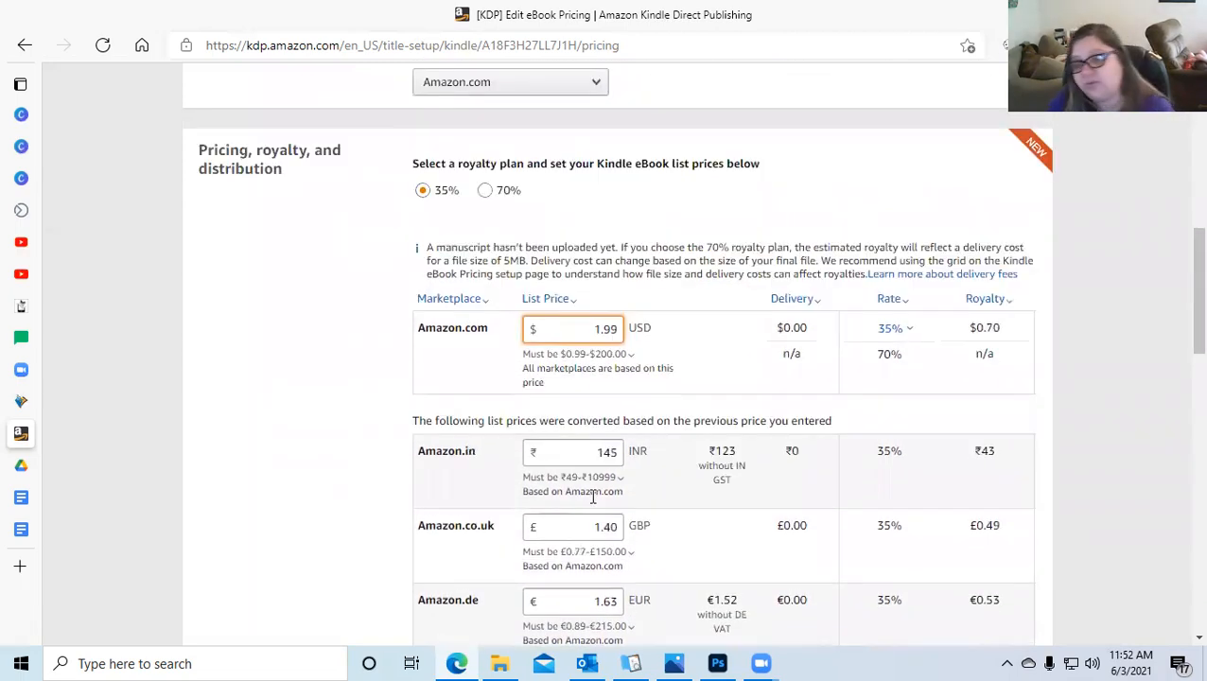
- Set the Amazon.in list price to 149 INR
left_click(584, 476)
left_click(691, 356)
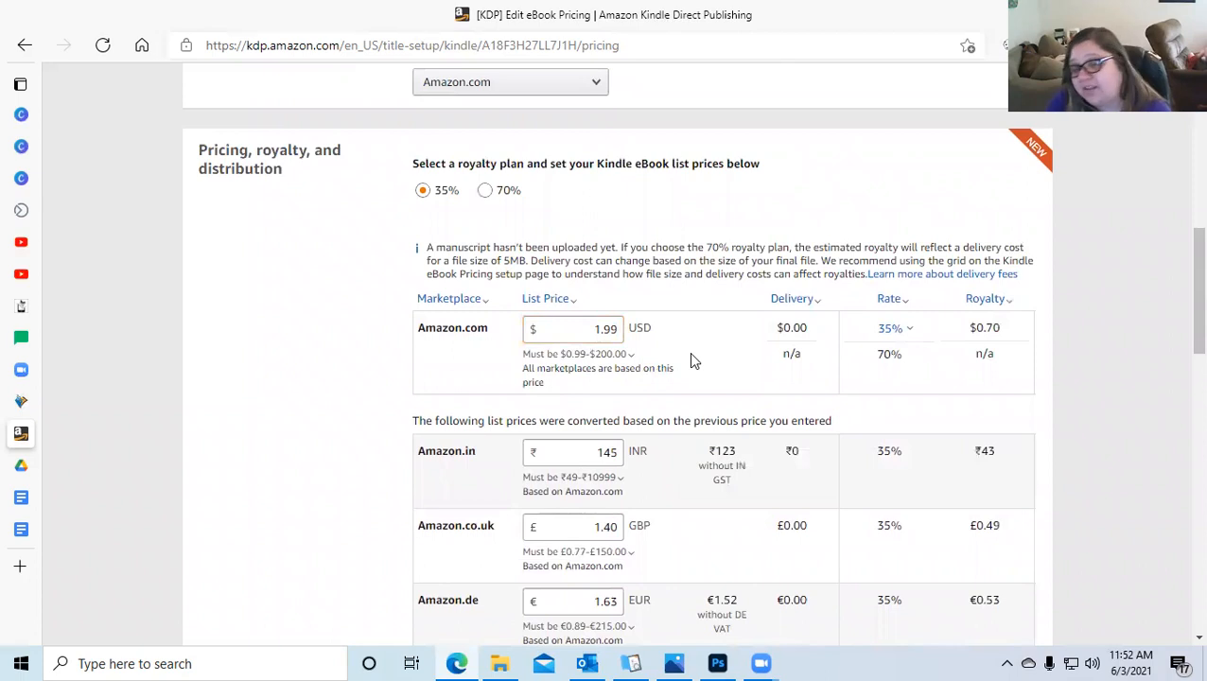
left_click(620, 455)
left_click(651, 479)
left_click(621, 459)
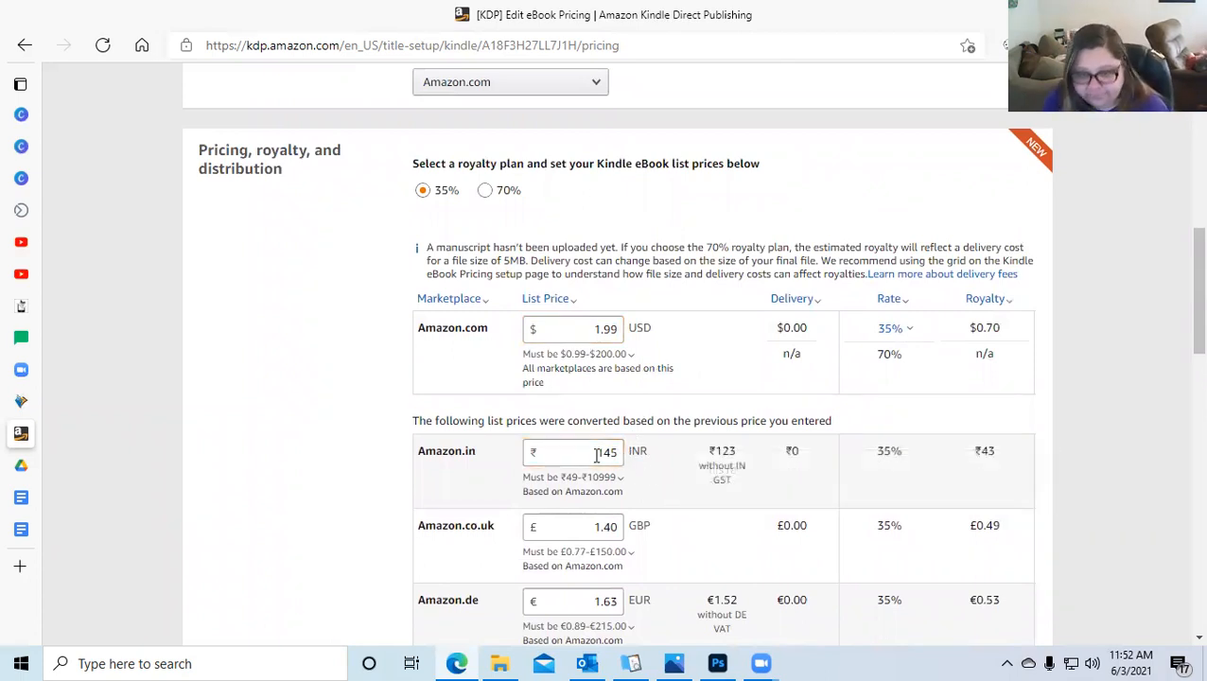
left_click(620, 454)
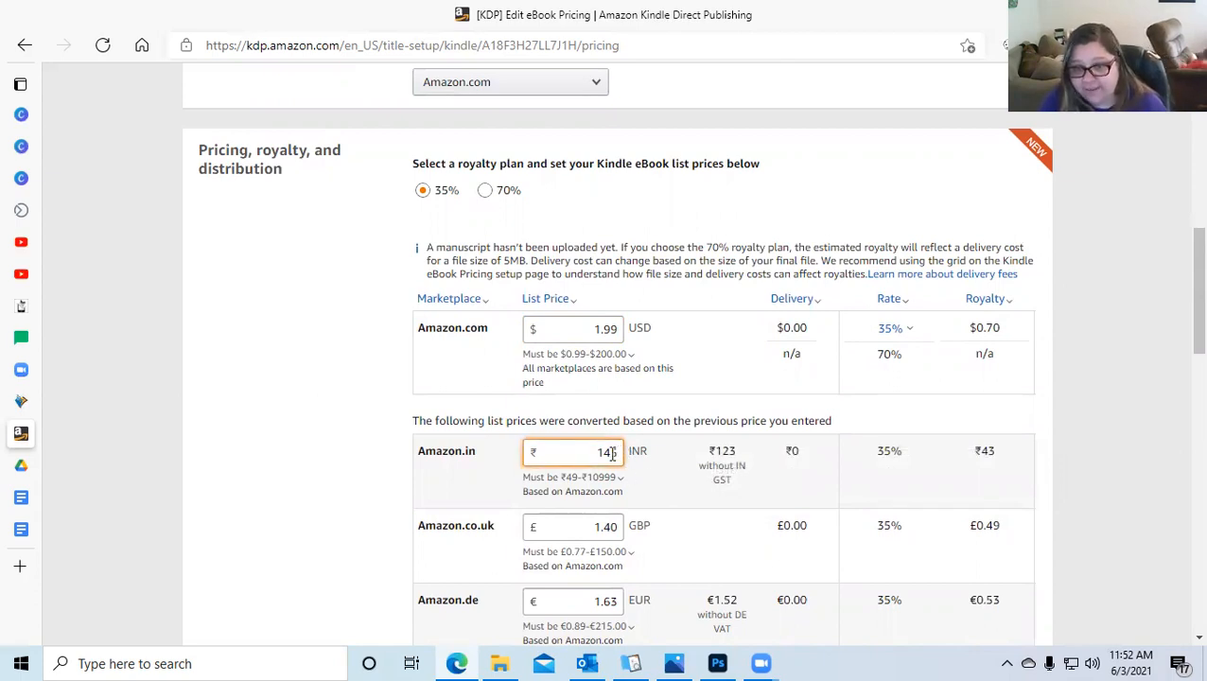
key("BackSpace")
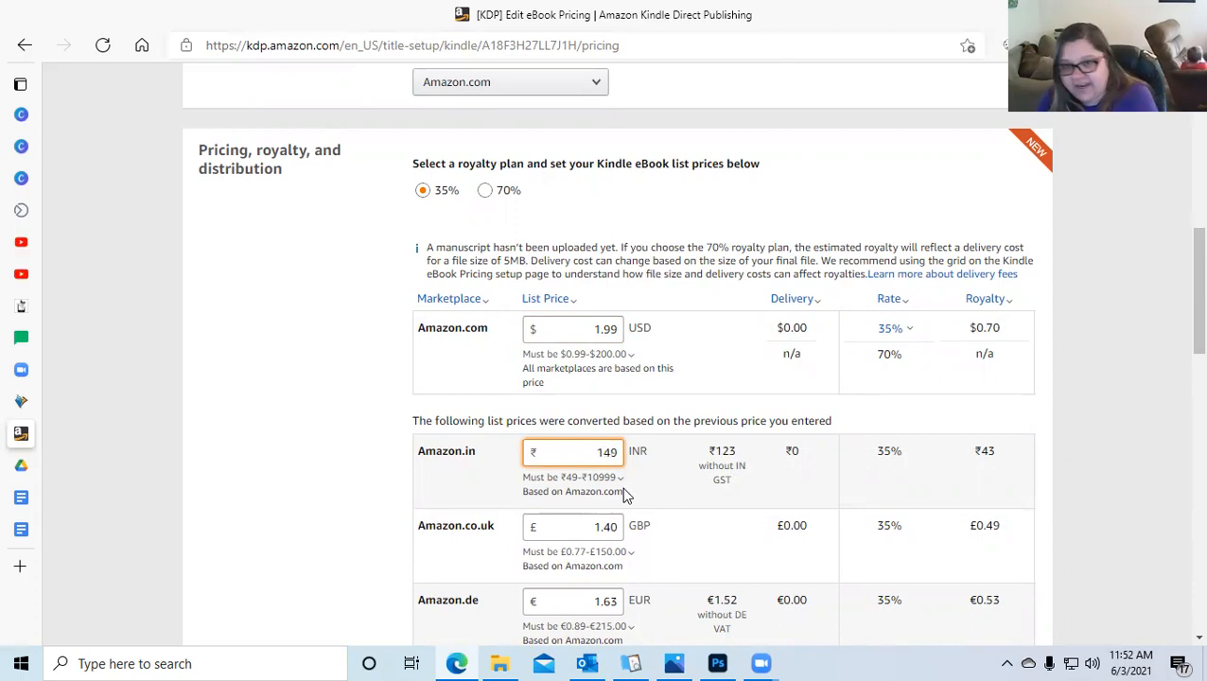
type("9")
left_click(621, 490)
- Set the Amazon.co.uk list price to 1.49 GBP
left_click(613, 472)
key("BackSpace")
type("9")
left_click(616, 500)
- Set the Amazon.de list price to 1.99 EUR
left_click(612, 546)
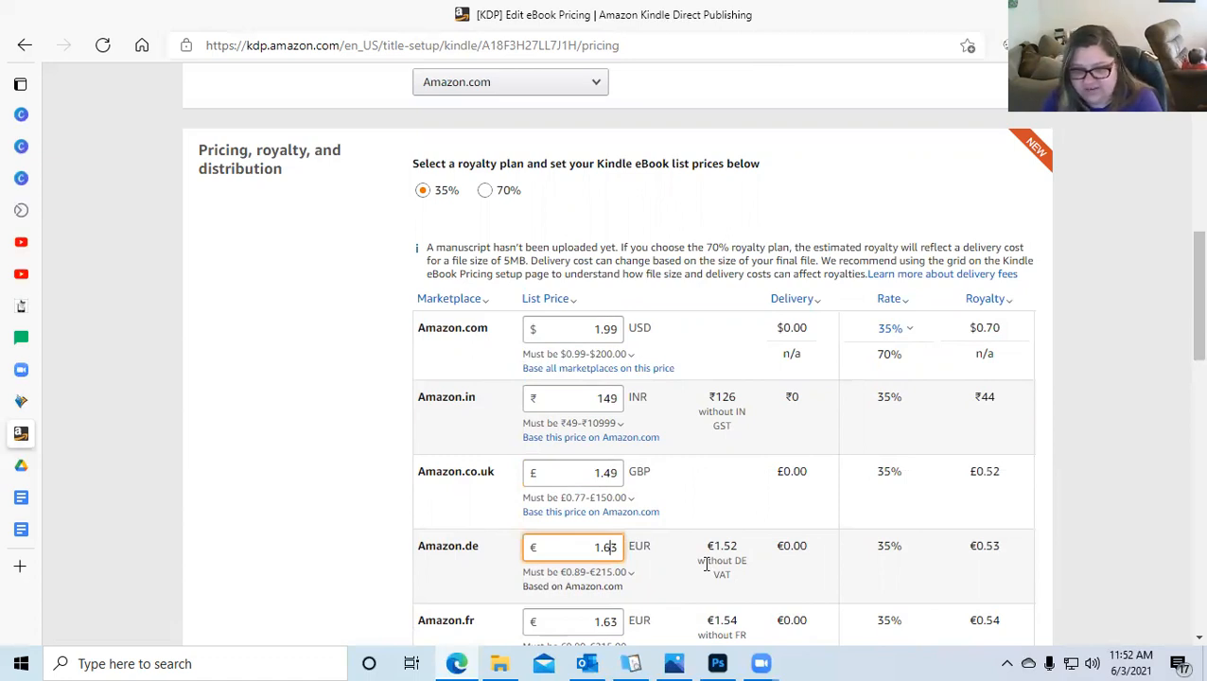
key("BackSpace")
key("BackSpace")
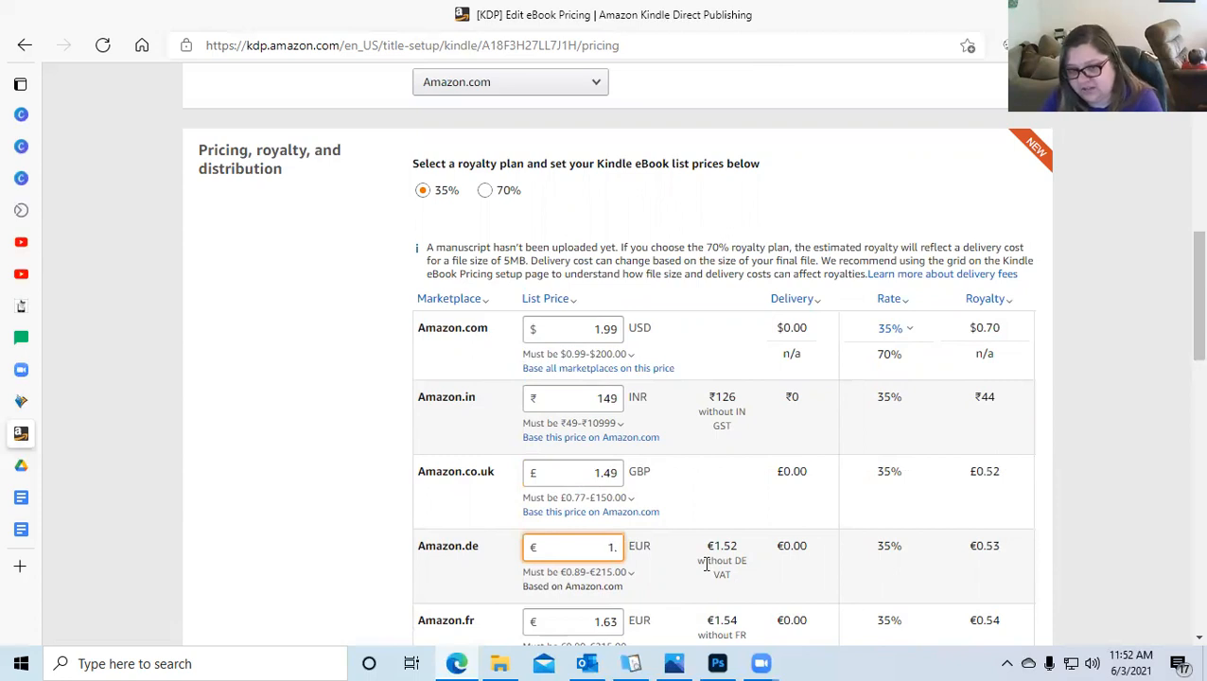
type("99")
- Set the Amazon.fr list price to 1.99 EUR, closing the open Photos window along the way
left_click(611, 621)
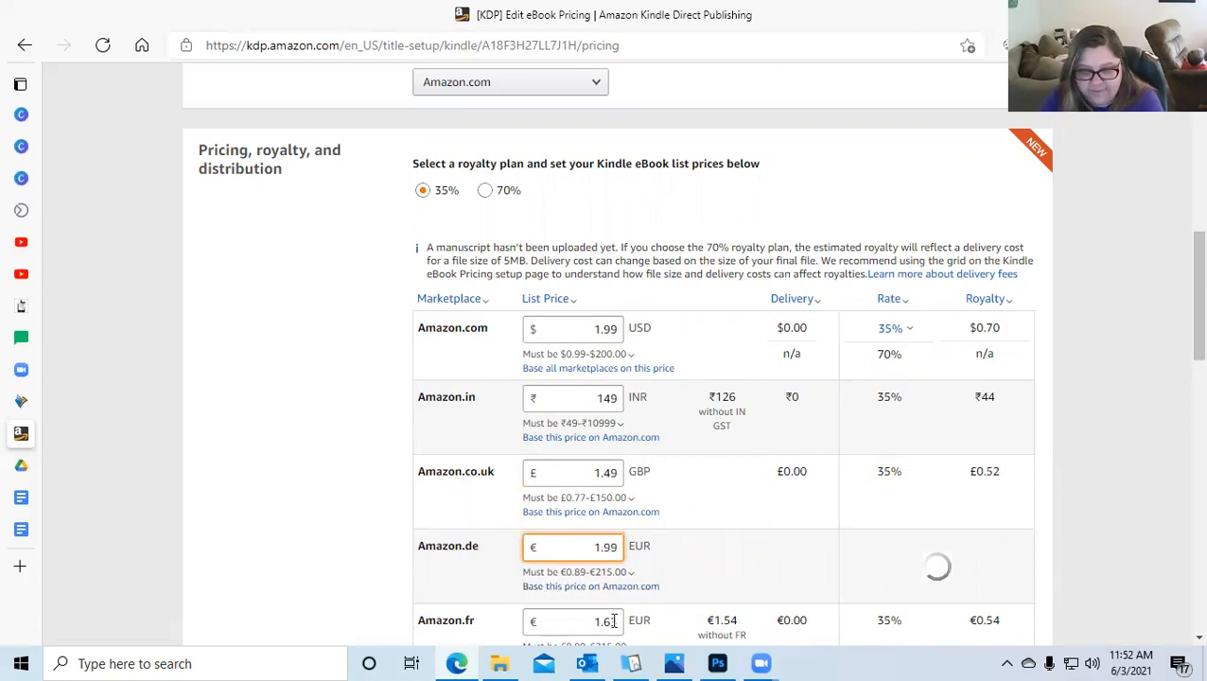
key("BackSpace")
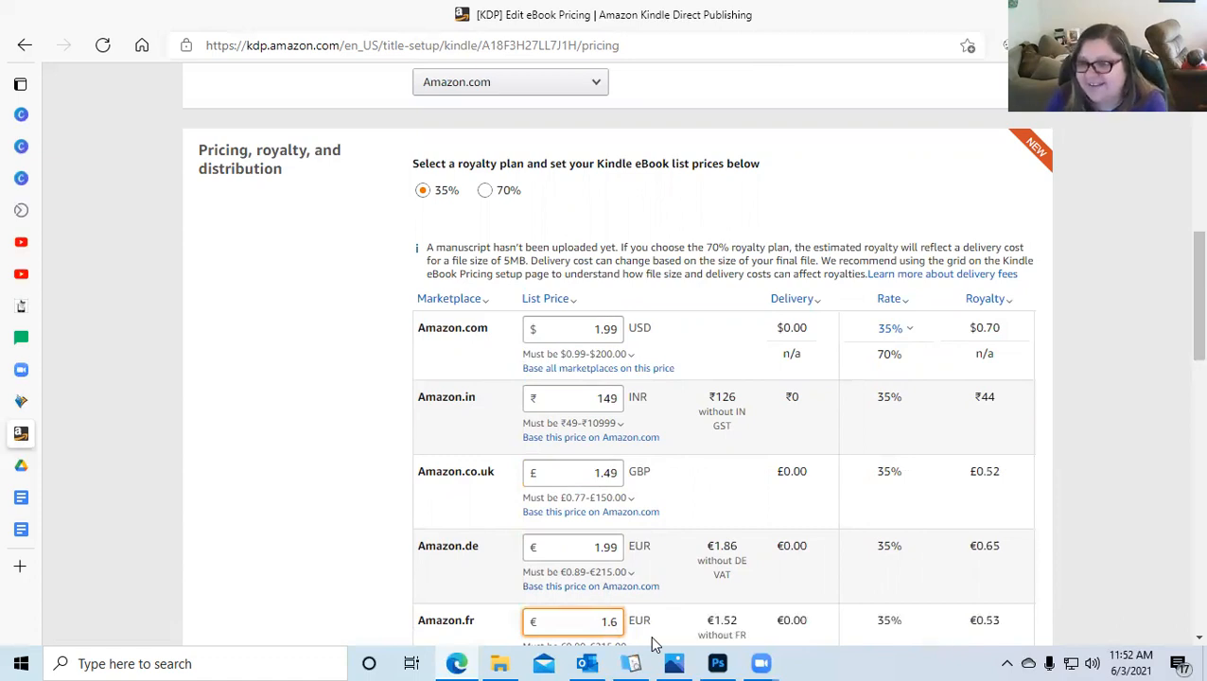
left_click(650, 639)
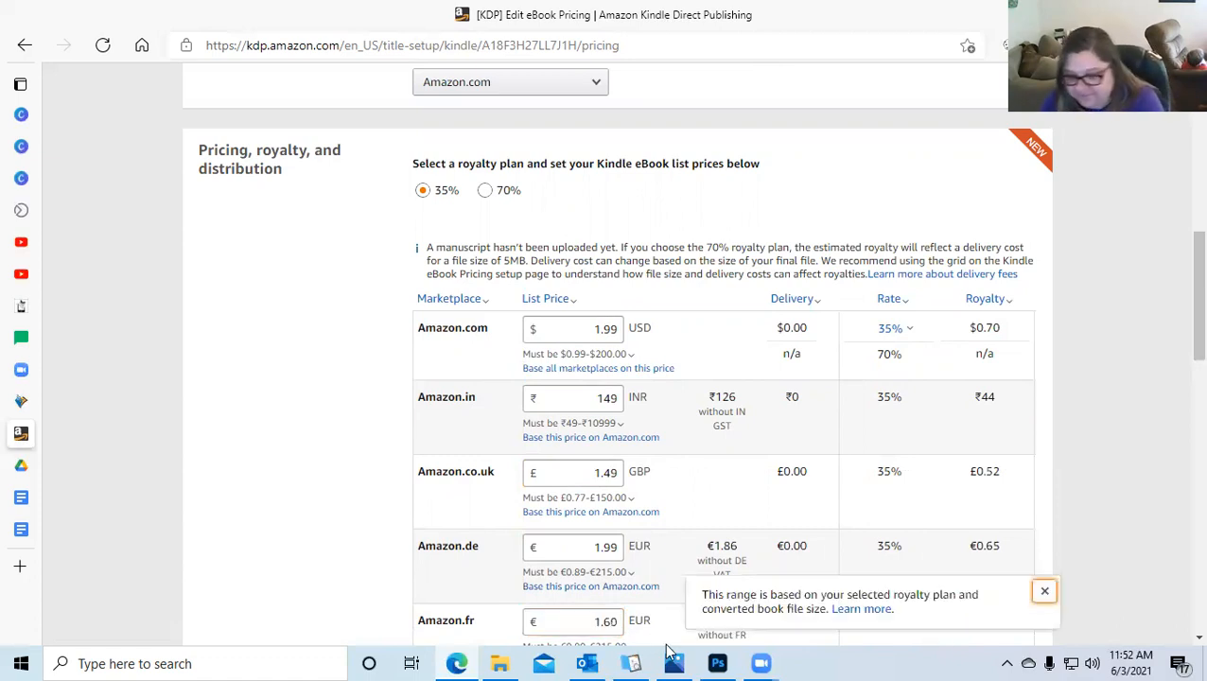
mouse_move(671, 657)
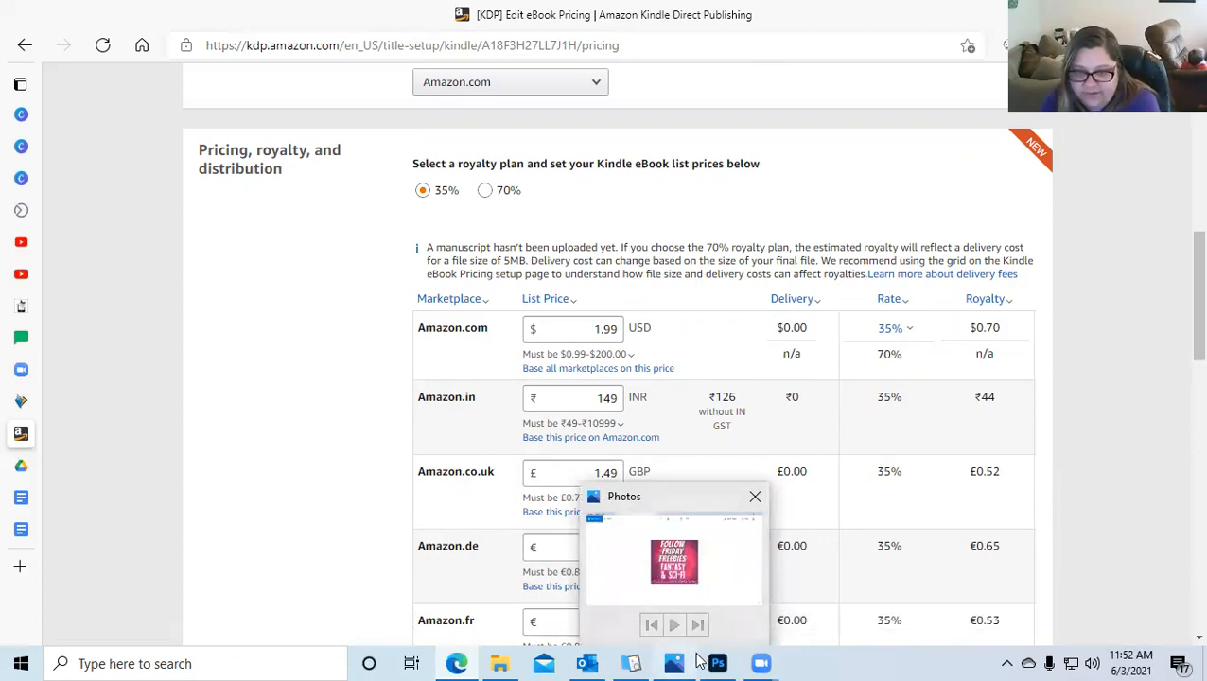
left_click(755, 498)
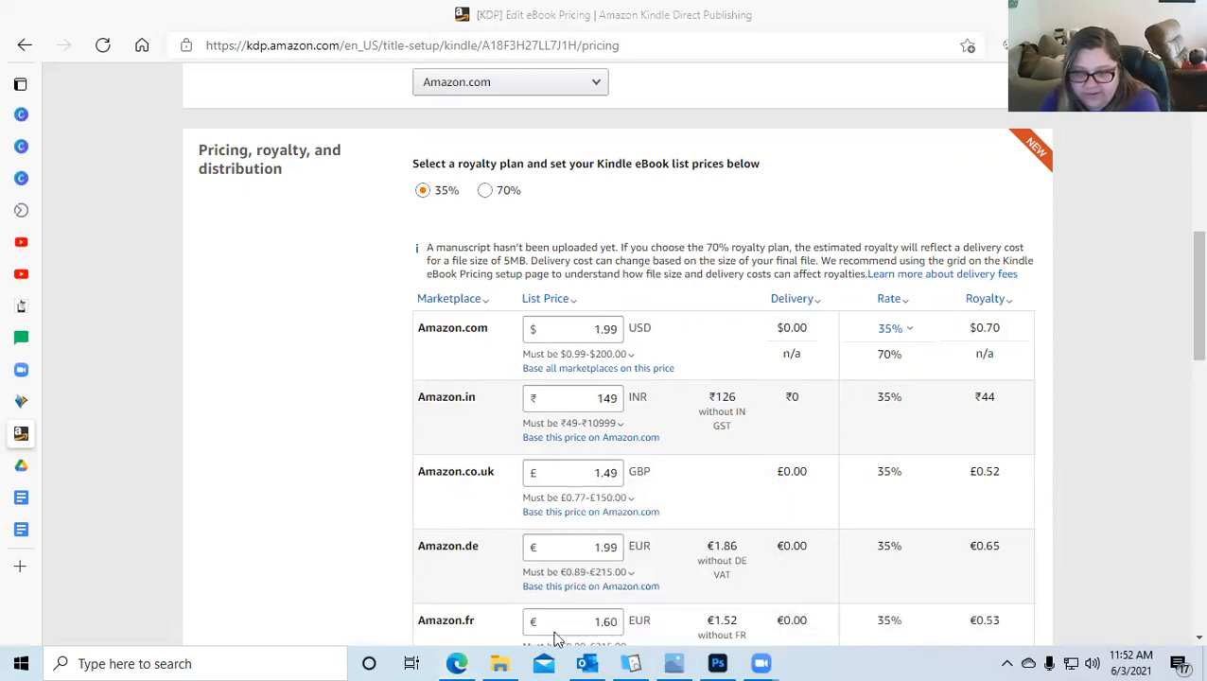
left_click(616, 621)
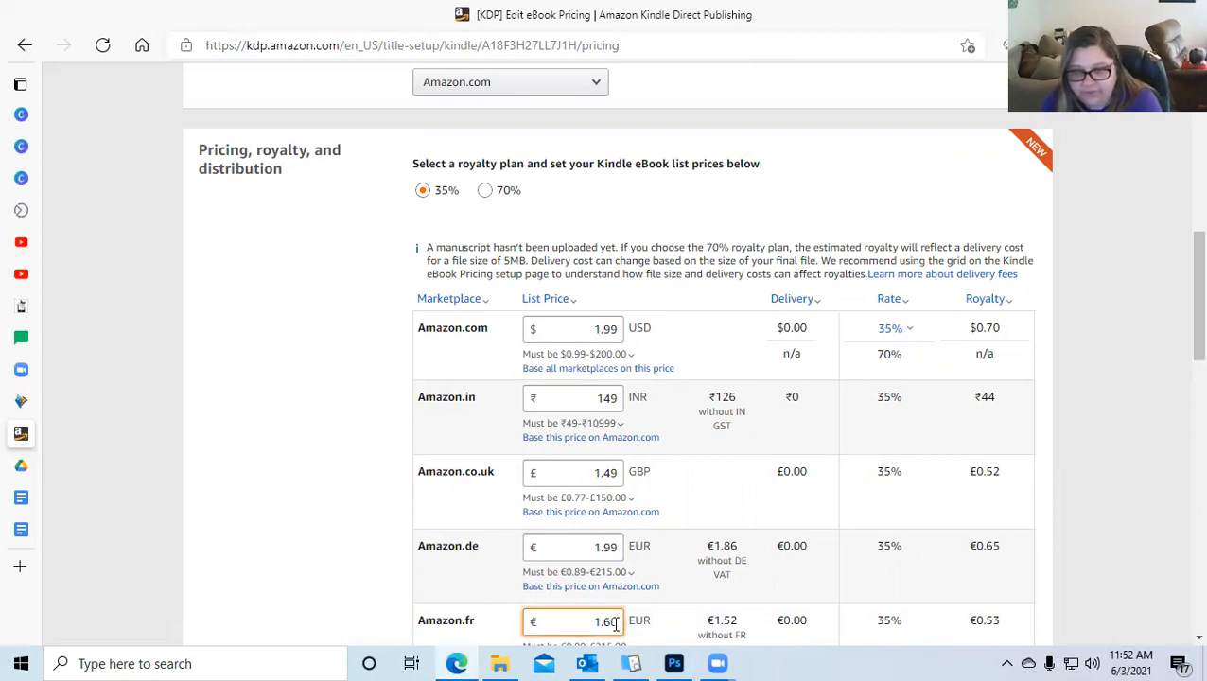
key("BackSpace")
key("BackSpace")
key("BackSpace")
key("BackSpace")
type("1.99")
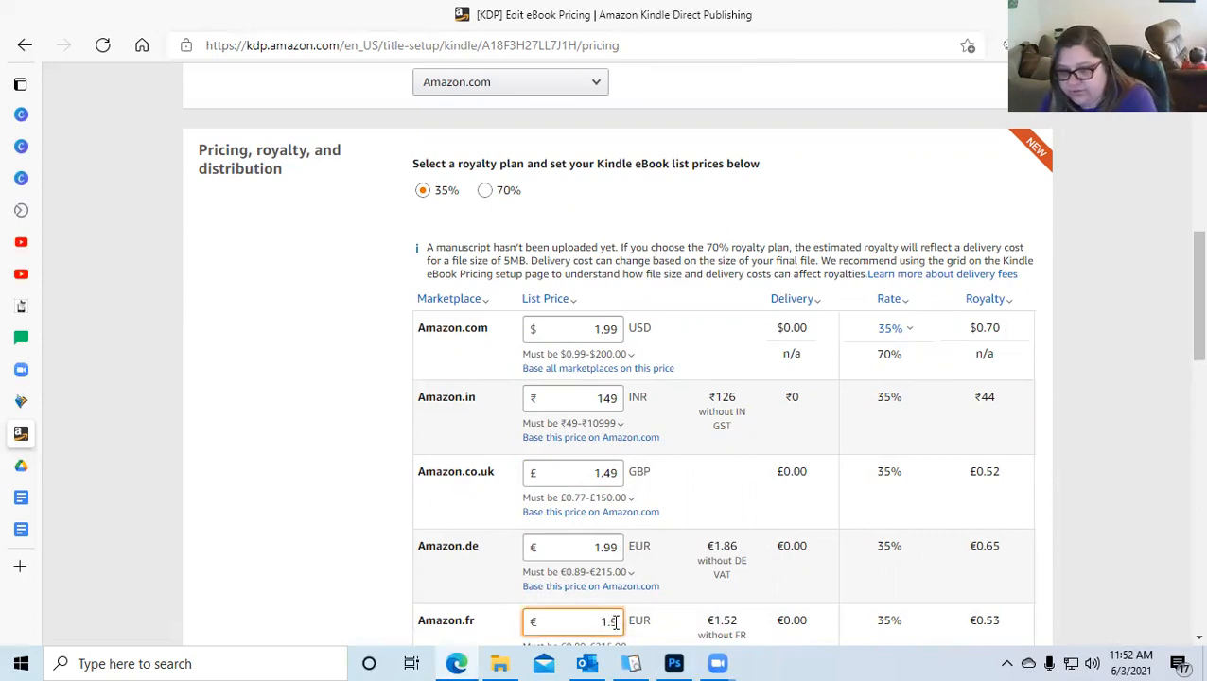
scroll(561, 563, "down", 3)
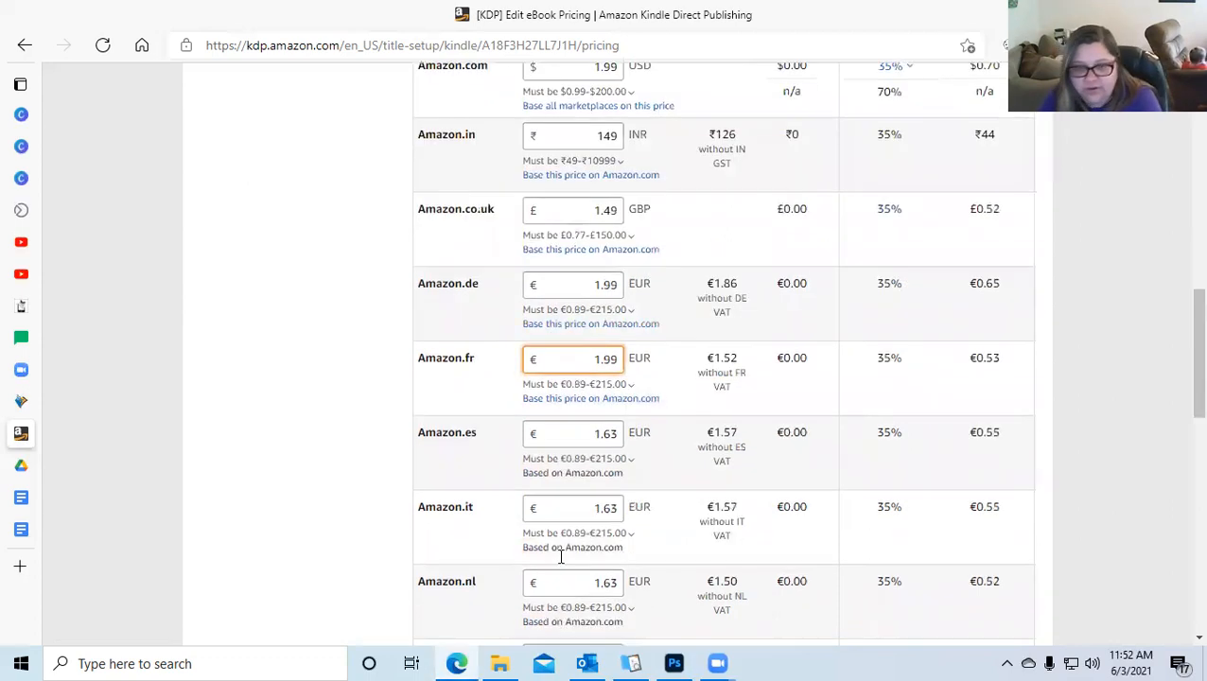
- Set the Amazon.es, Amazon.it and Amazon.nl list prices to 1.99 EUR each
left_click(606, 432)
left_click_drag(604, 433, 617, 432)
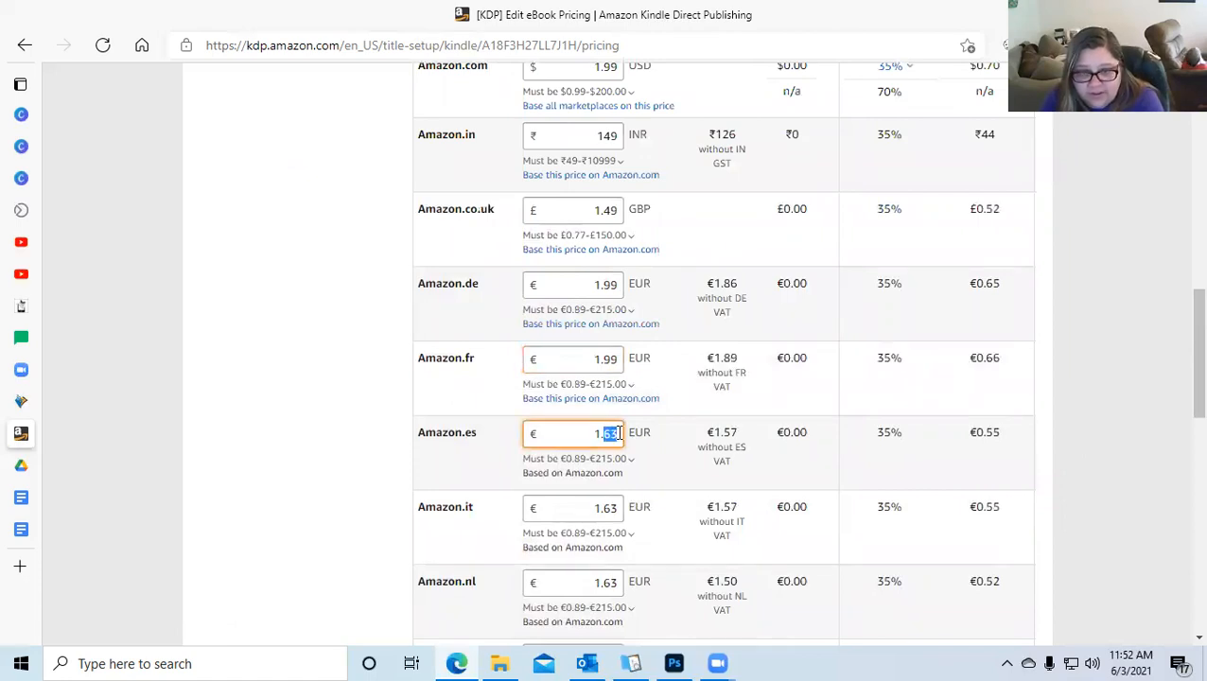
type("99")
left_click(606, 507)
left_click_drag(603, 508, 617, 508)
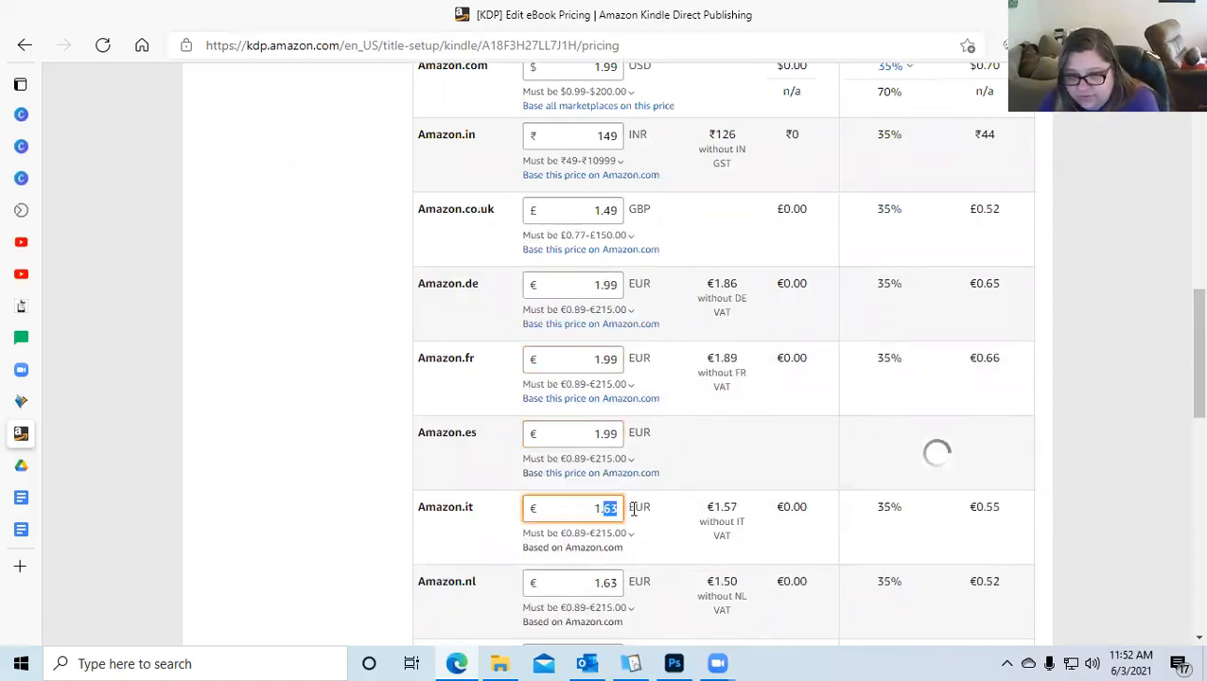
type("99")
left_click(606, 582)
left_click_drag(603, 582, 618, 582)
type("99")
- Set the Amazon.co.jp list price to 199 JPY
scroll(615, 567, "down", 2)
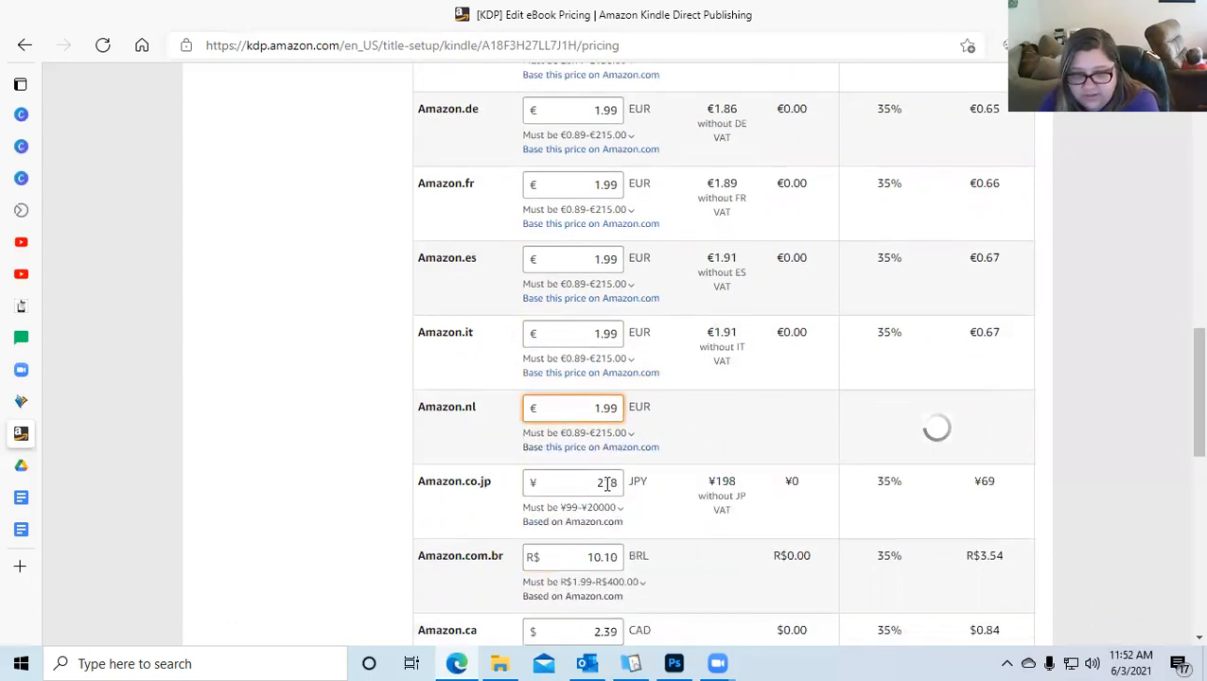
left_click_drag(604, 482, 621, 484)
left_click(662, 516)
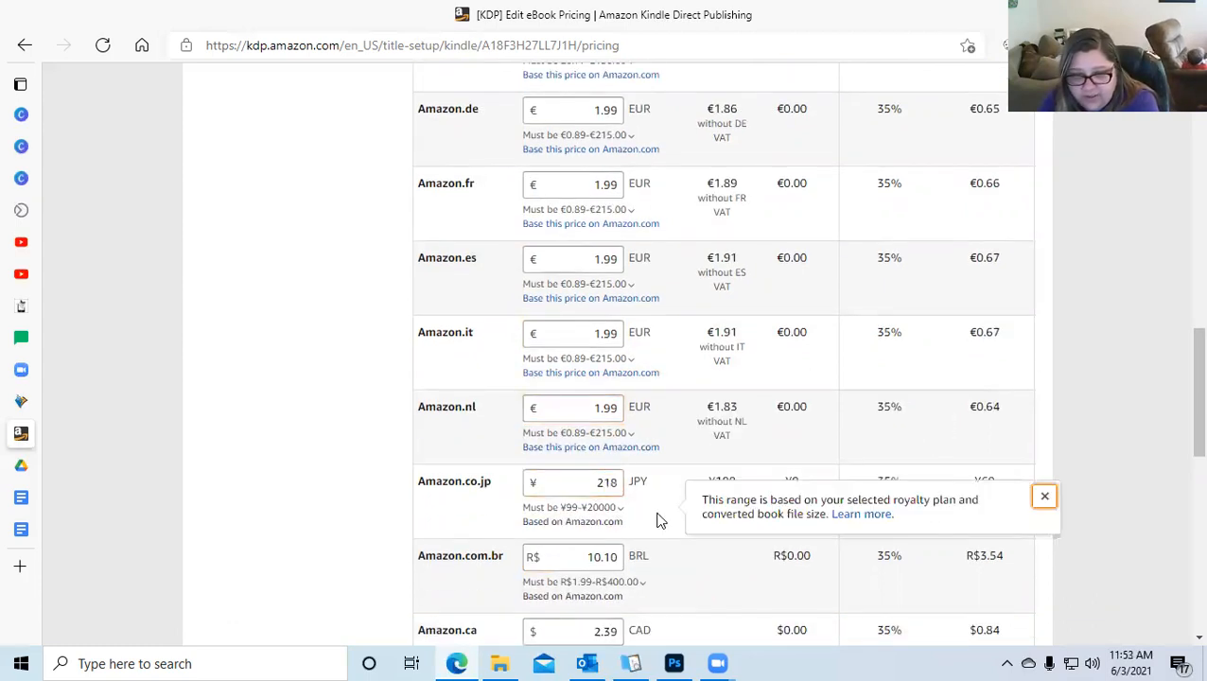
left_click_drag(597, 482, 623, 484)
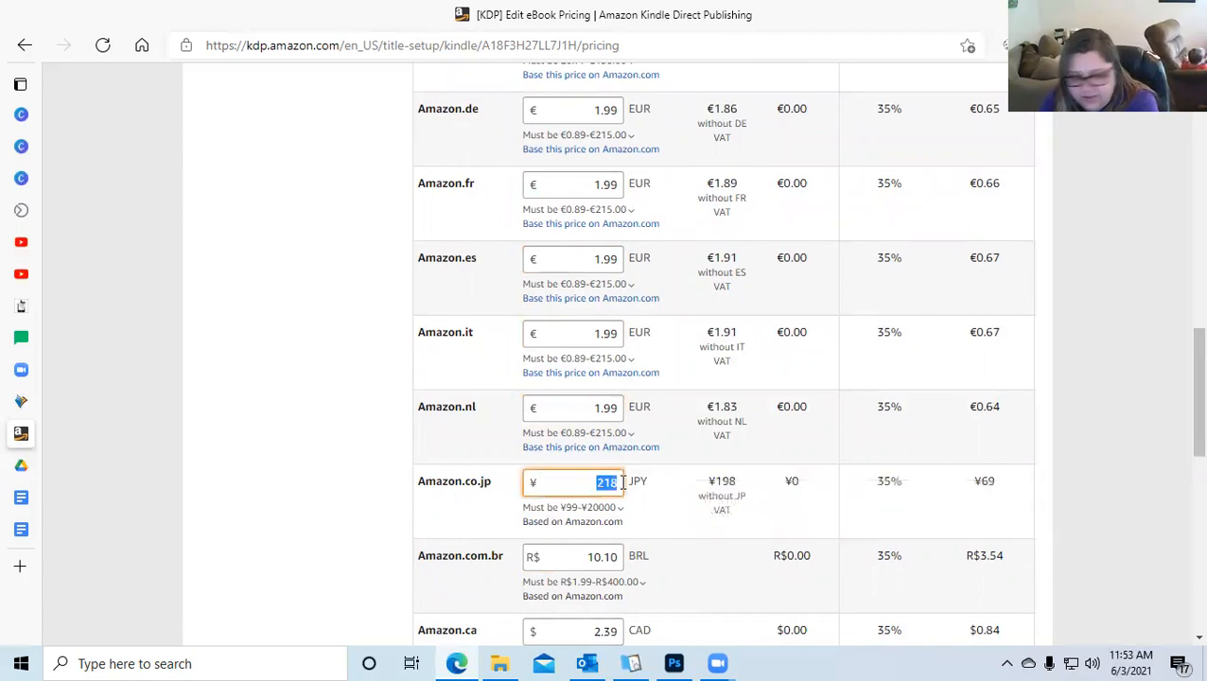
type("199")
left_click(523, 594)
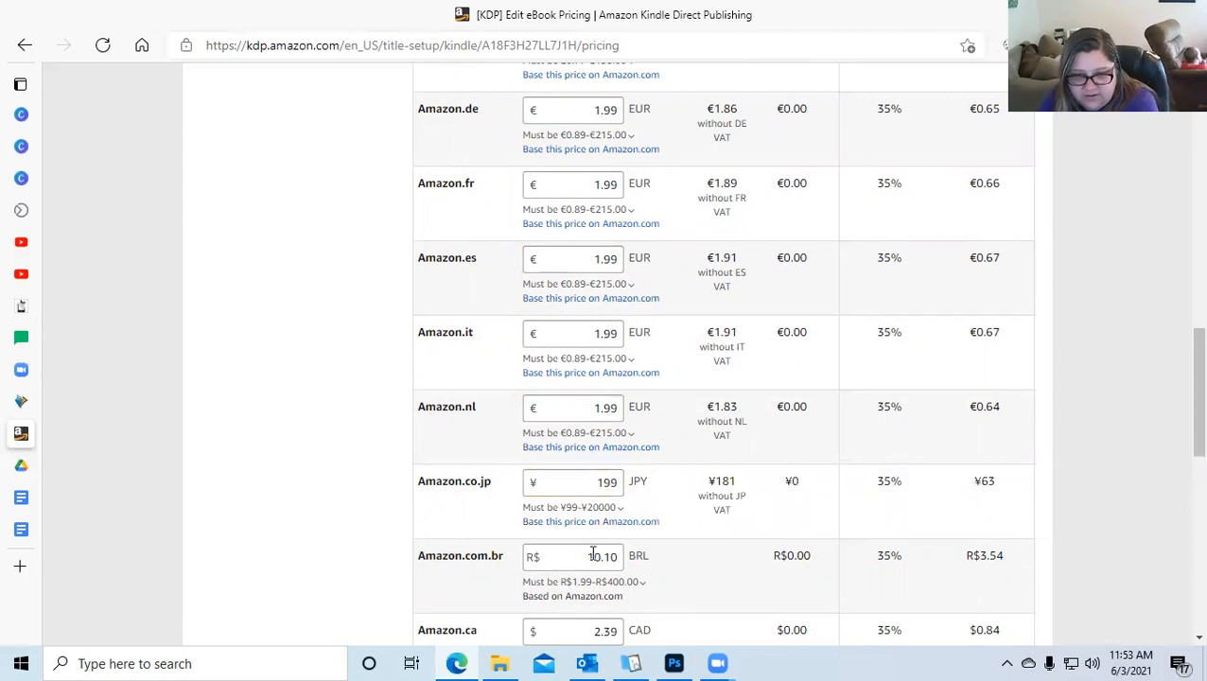
- Set the Amazon.com.br list price to 9.99 BRL
left_click_drag(585, 558, 658, 561)
type("9.99")
left_click(556, 586)
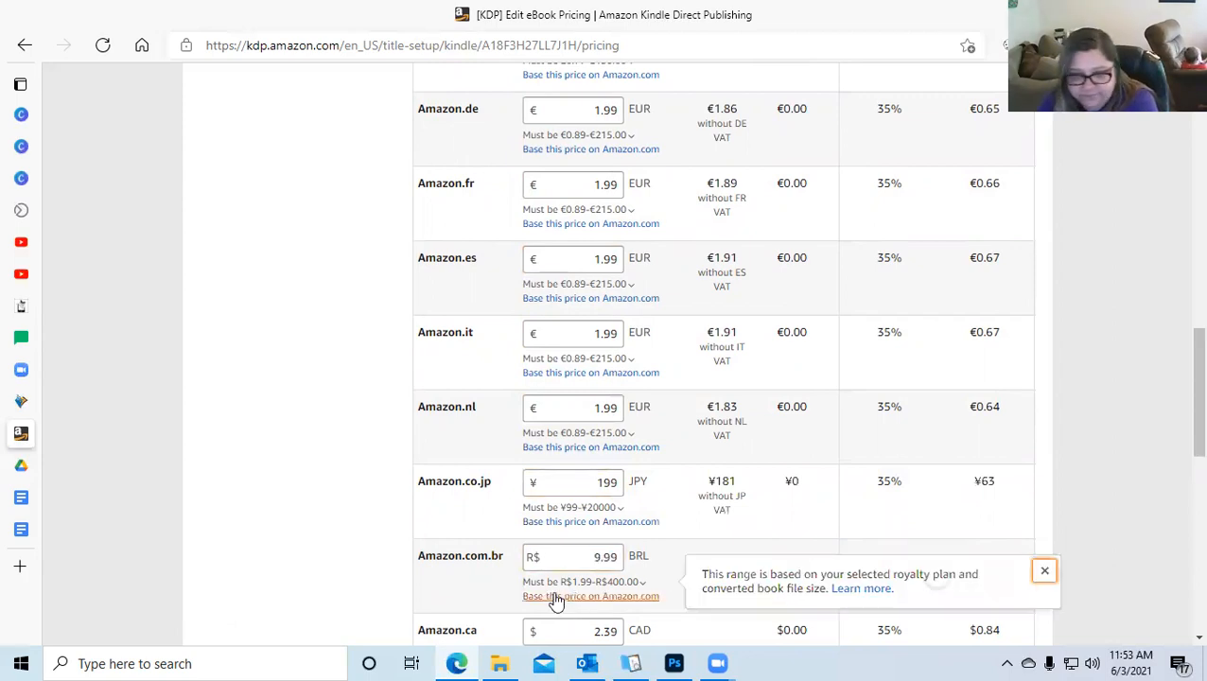
- Set the Amazon.ca list price to 2.49 CAD
left_click(611, 628)
left_click_drag(595, 630, 631, 634)
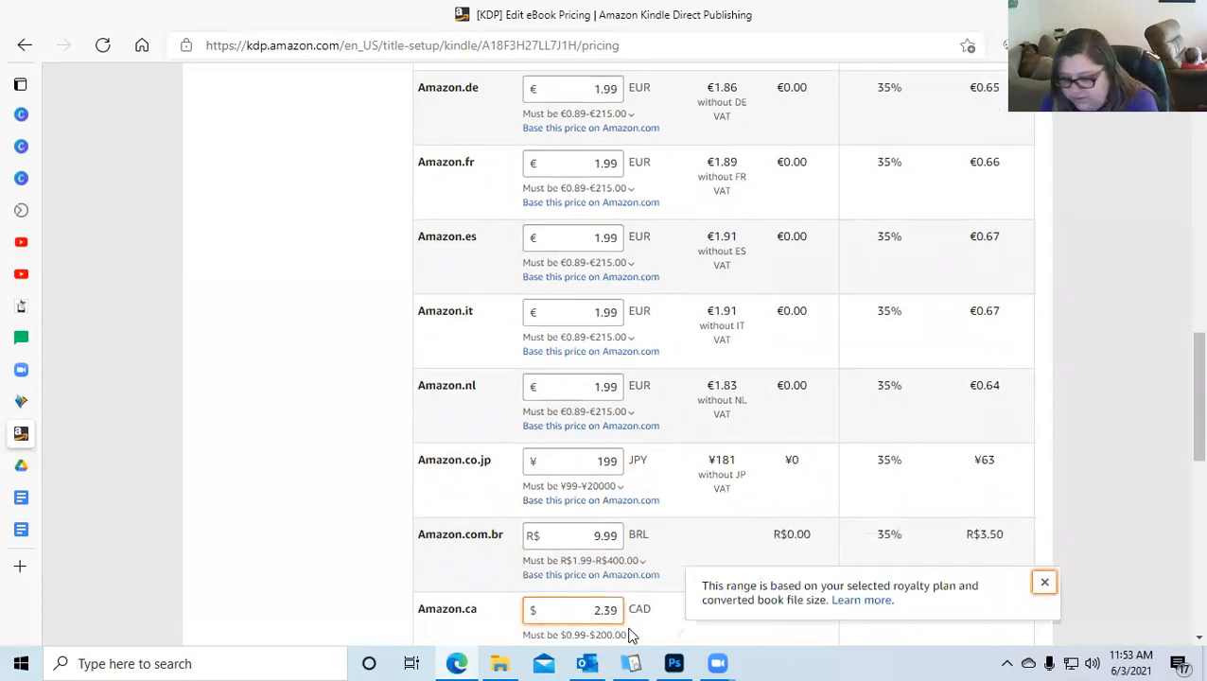
left_click(606, 613)
left_click(609, 613)
key("BackSpace")
type("4")
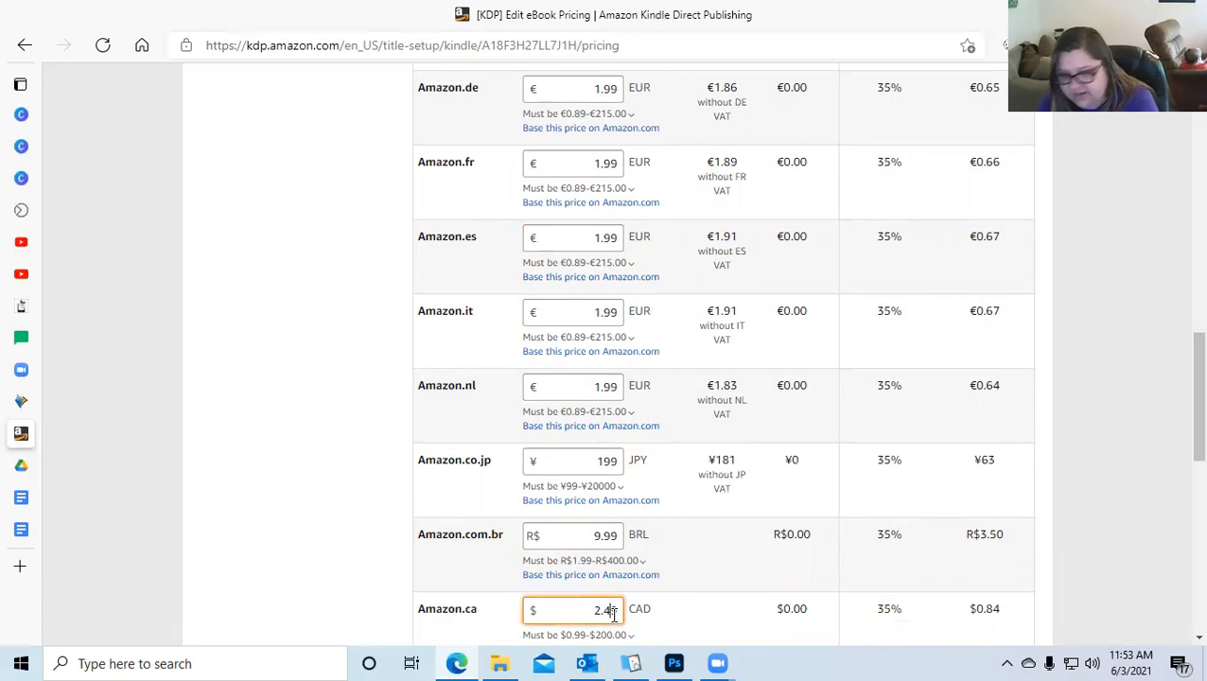
- Set the Amazon.com.mx list price to 39.99 MXN
scroll(586, 525, "down", 1)
scroll(672, 515, "down", 2)
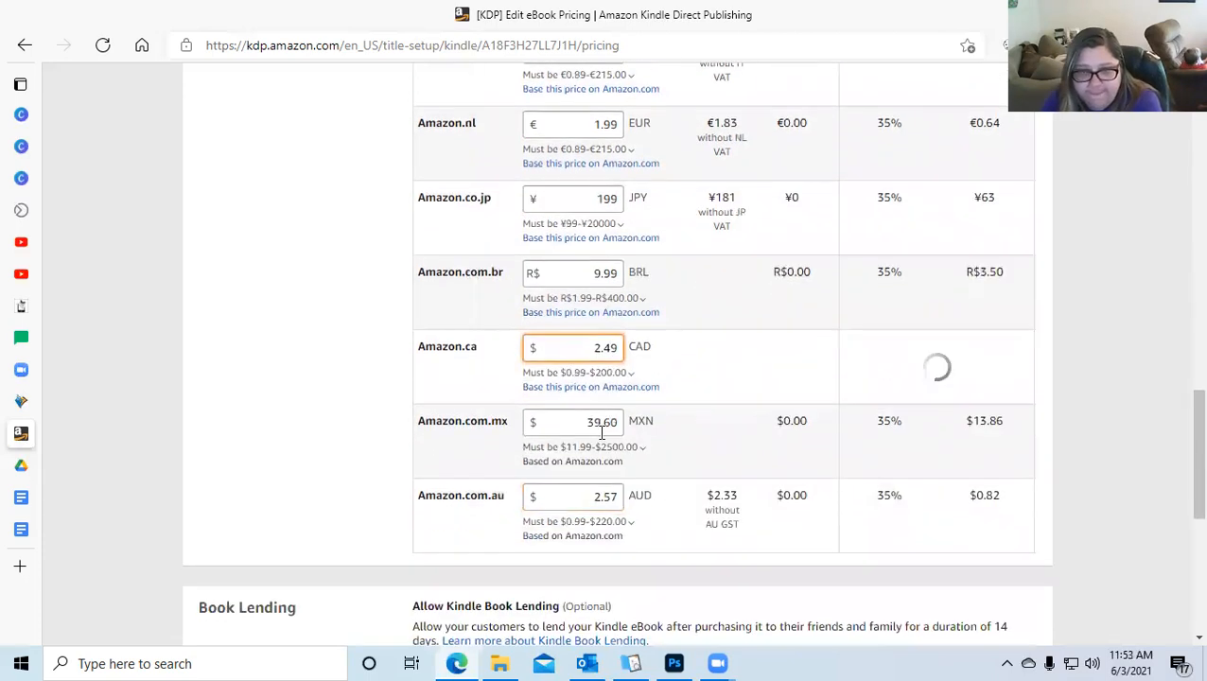
left_click_drag(603, 422, 630, 425)
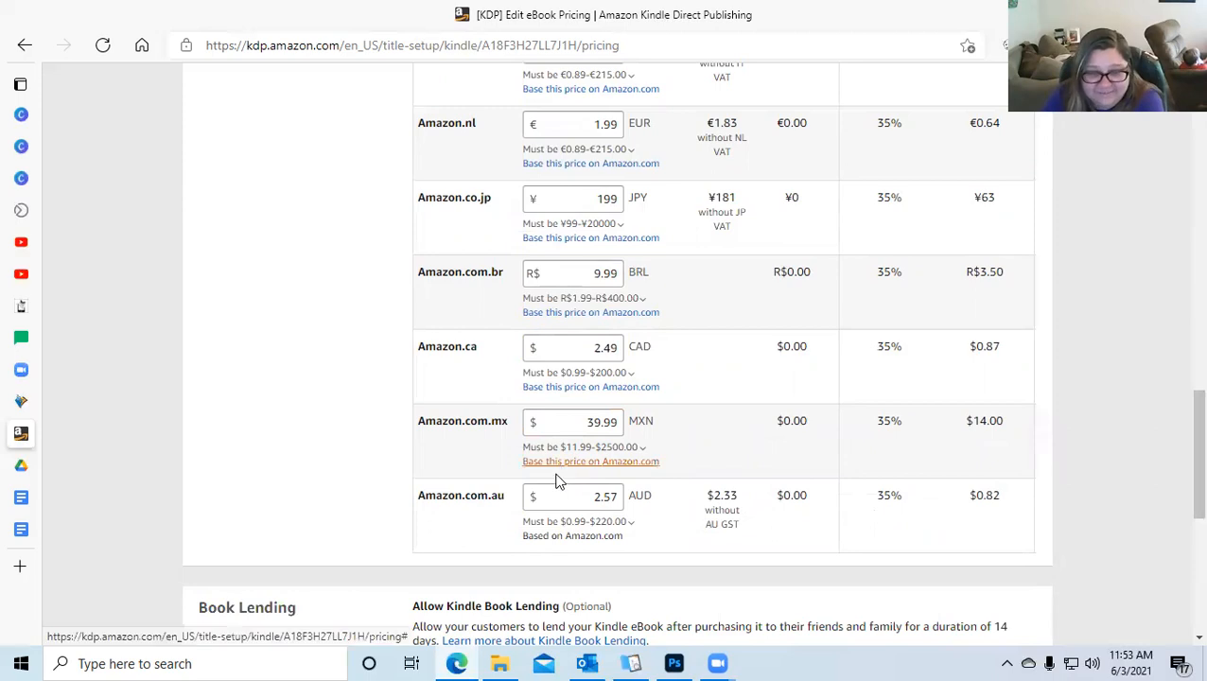
- Set the Amazon.com.au list price to 2.49 AUD
left_click(614, 496)
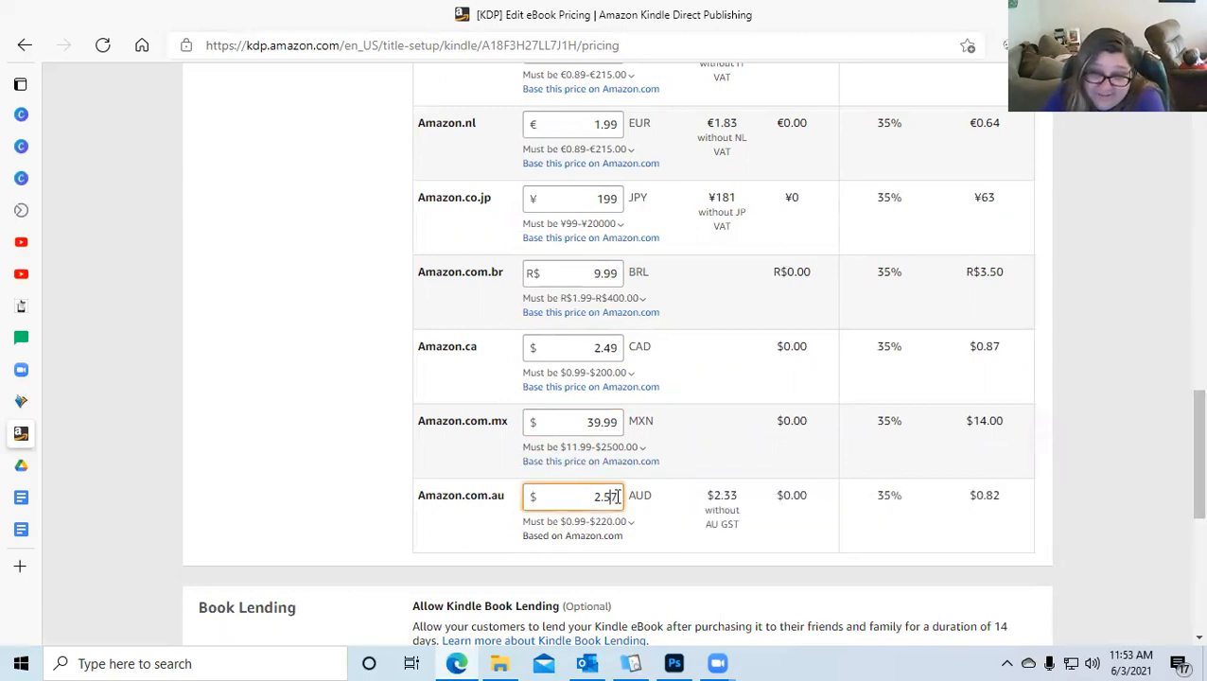
key("BackSpace")
key("Delete")
key("BackSpace")
type("4")
left_click(442, 476)
left_click(612, 503)
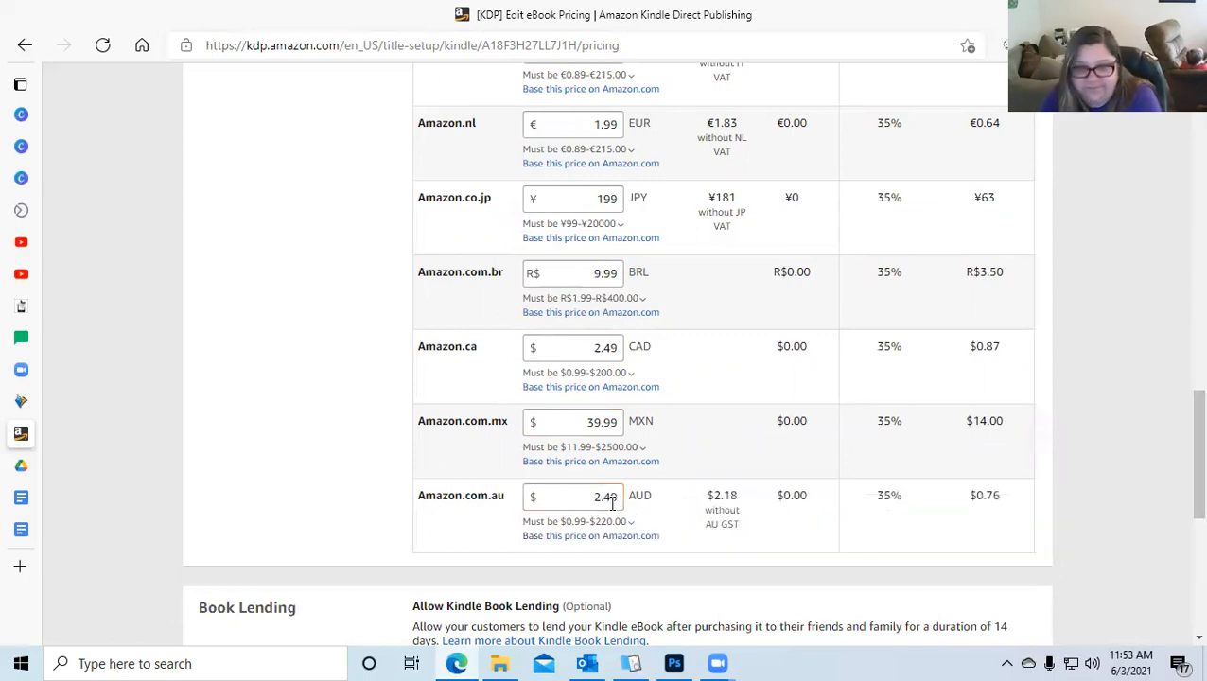
left_click(615, 501)
key("BackSpace")
type("9")
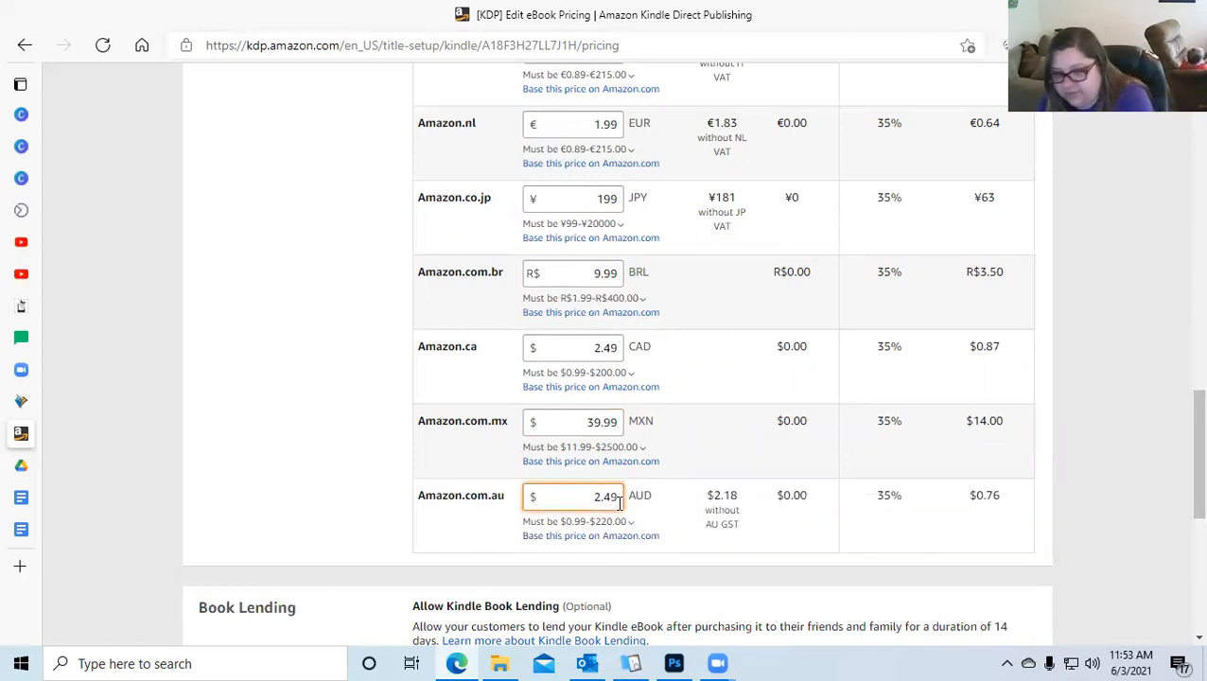
left_click(312, 463)
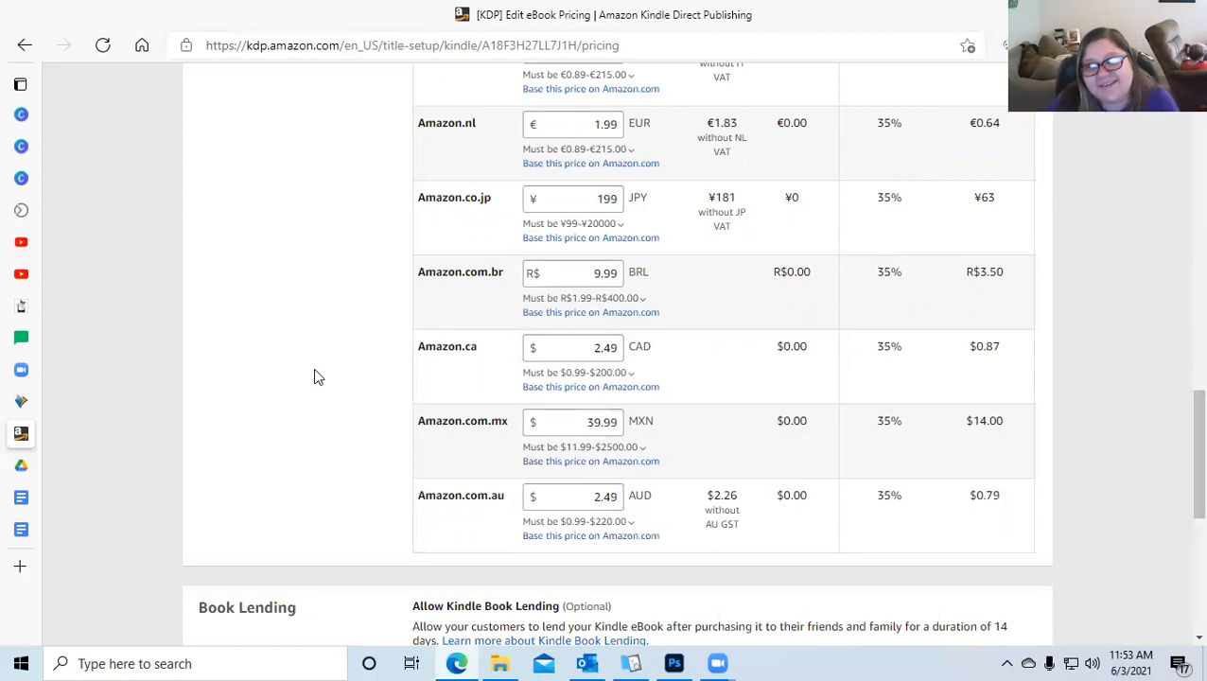
- Allow Kindle Book Lending for this eBook
scroll(284, 326, "down", 4)
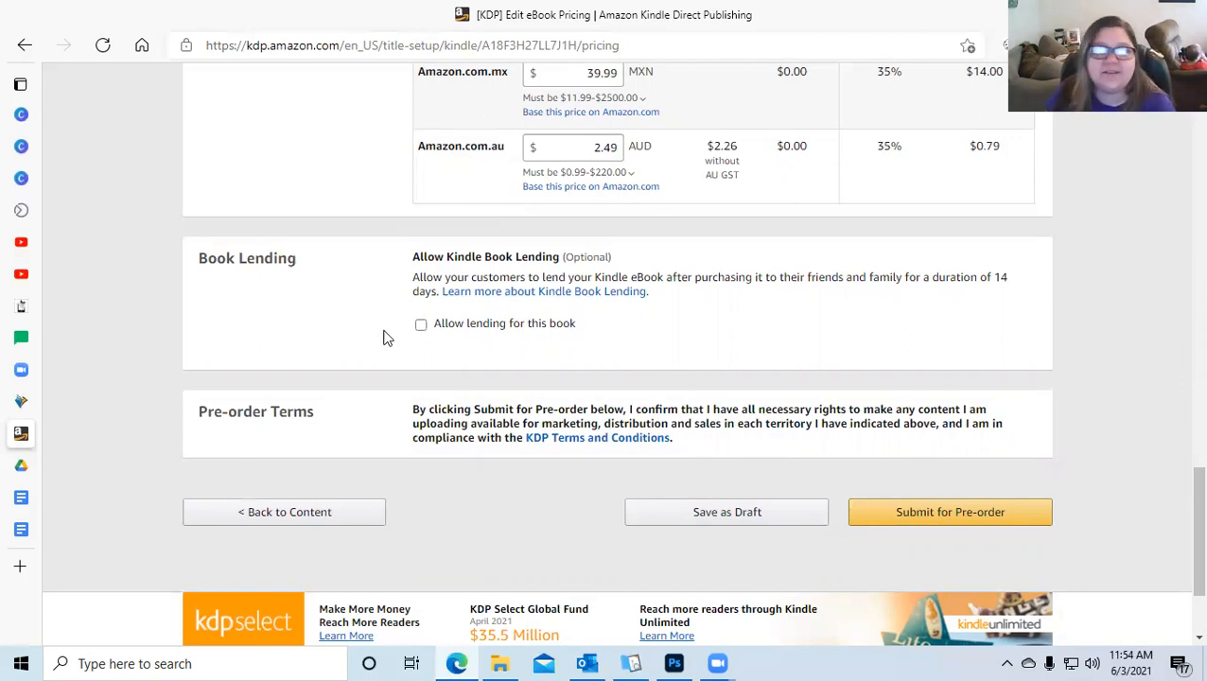
left_click(421, 325)
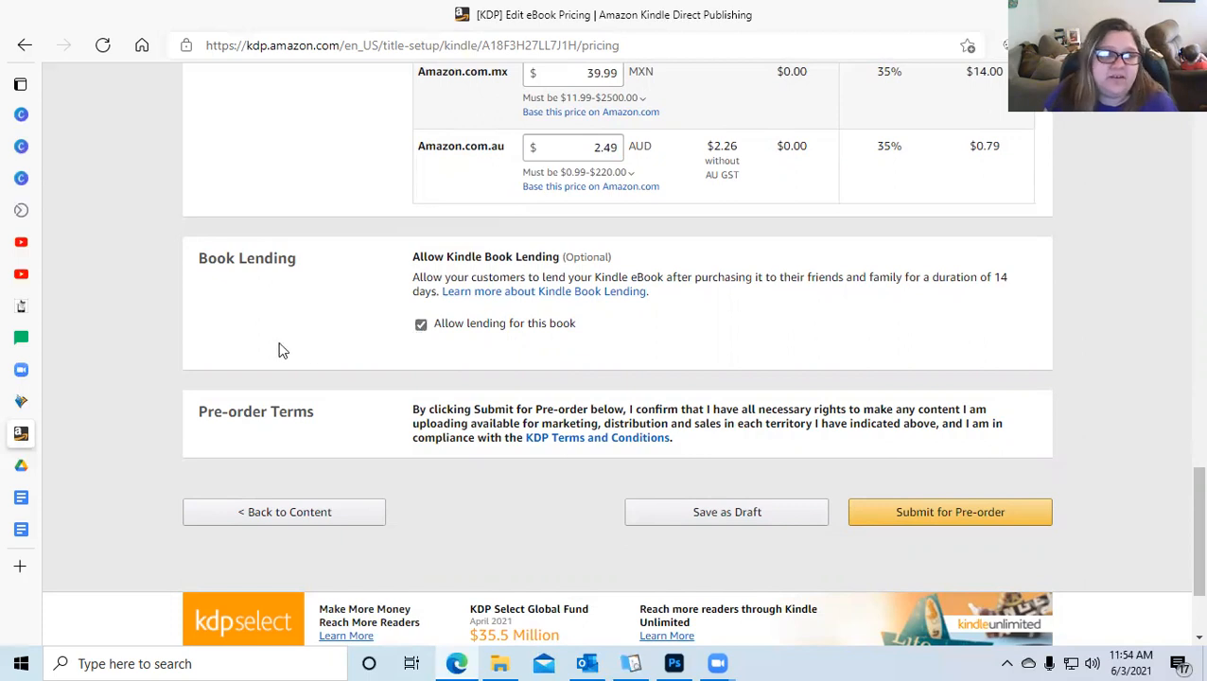
- Submit the eBook for pre-order and close the submission confirmation without starting a paperback
scroll(288, 301, "down", 1)
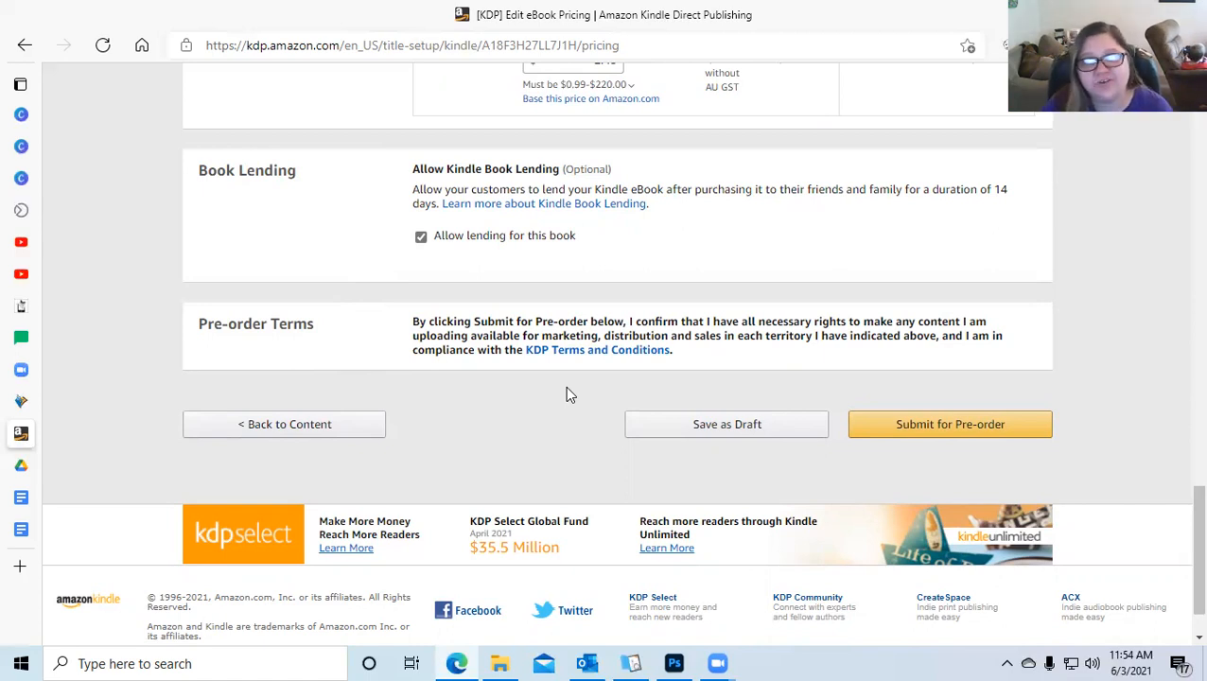
left_click(913, 429)
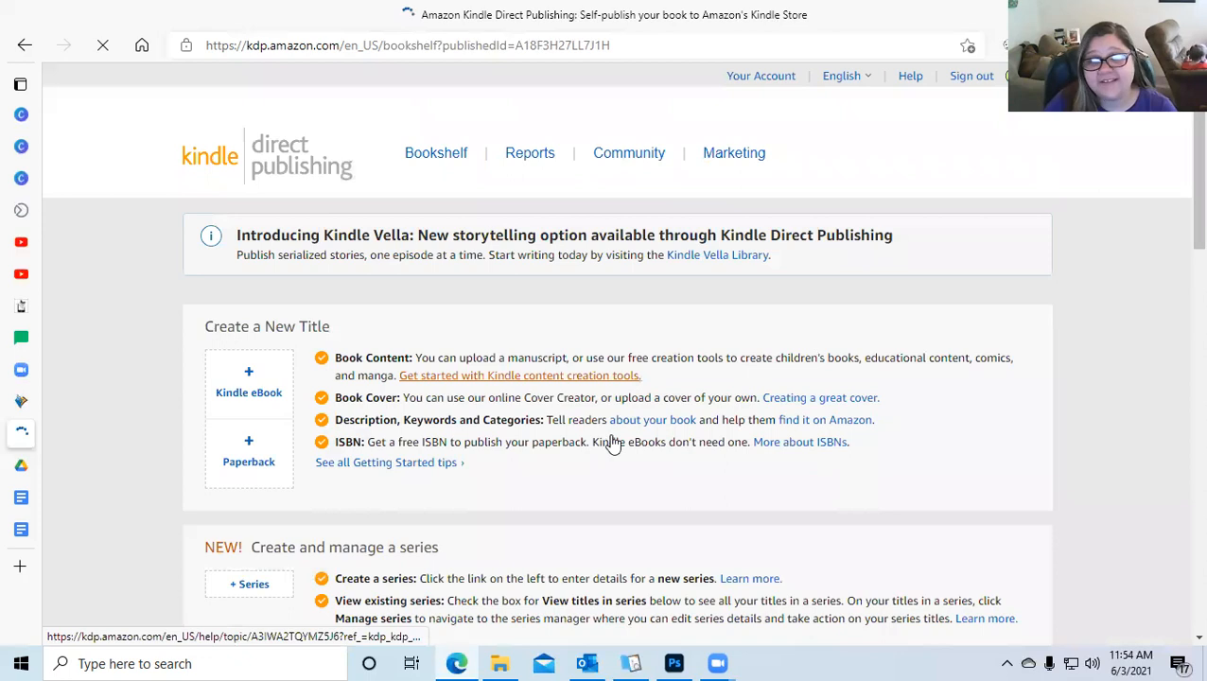
scroll(613, 442, "down", 4)
scroll(238, 417, "up", 1)
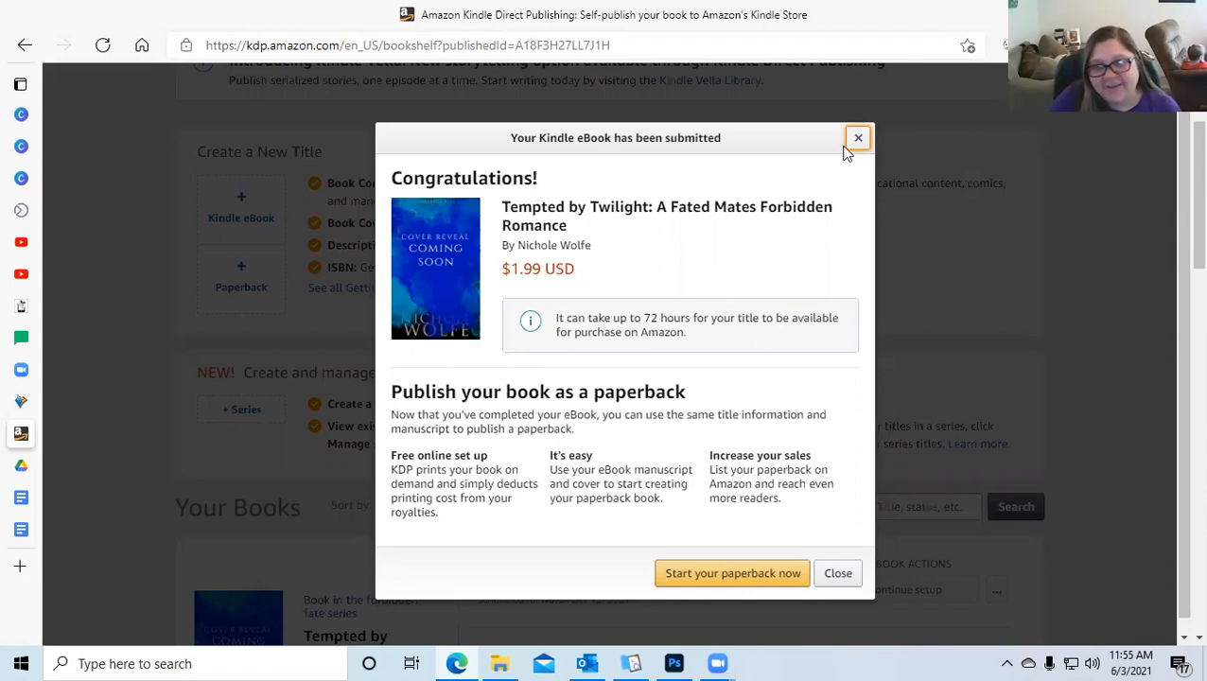
left_click(839, 573)
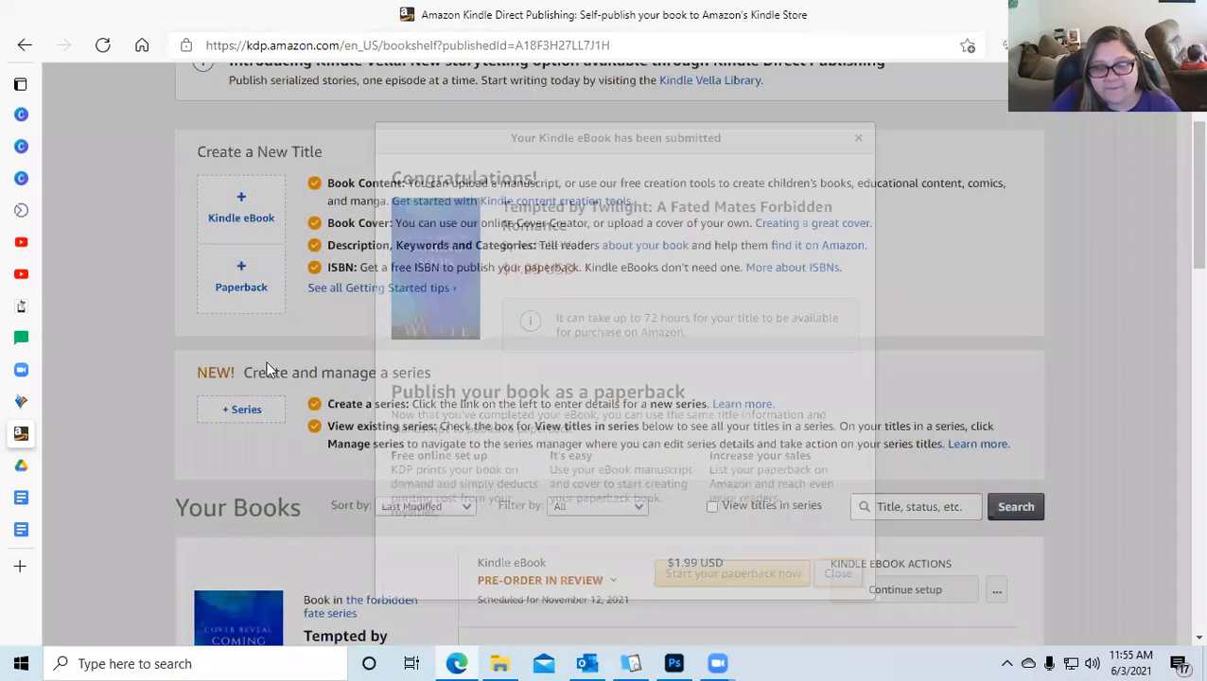
- Check the Tempted by Twilight entry on the bookshelf, including its price and the explanation of its pre-order status
scroll(303, 395, "down", 1)
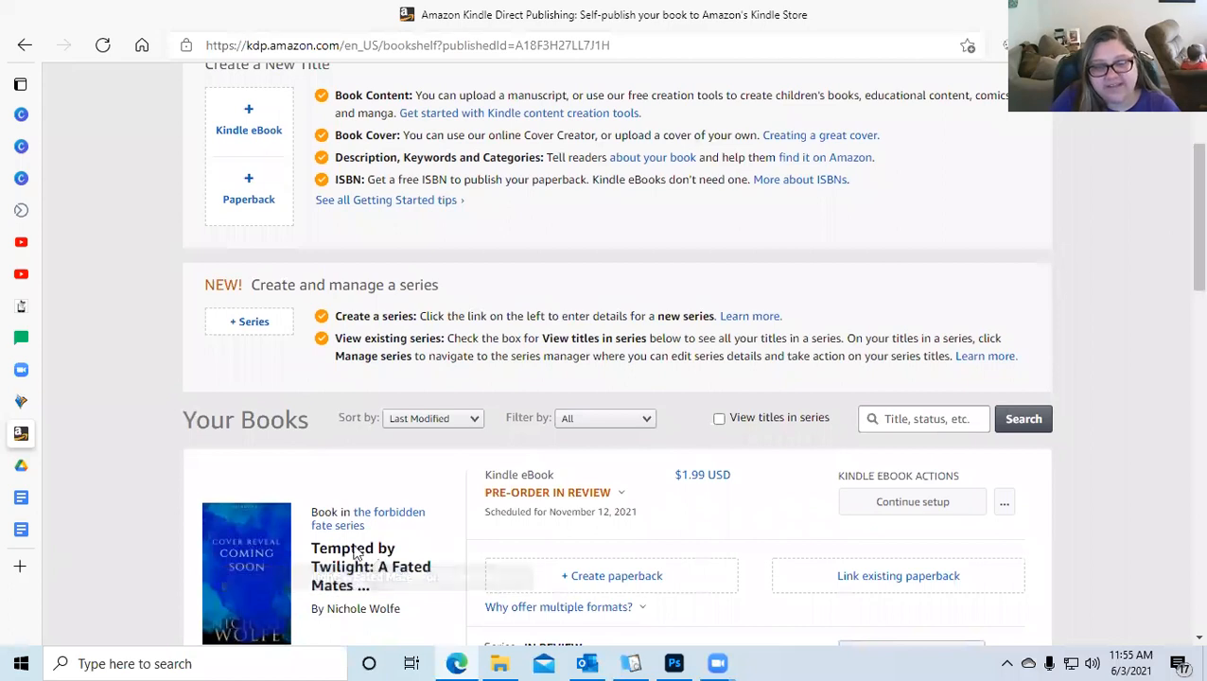
left_click(567, 492)
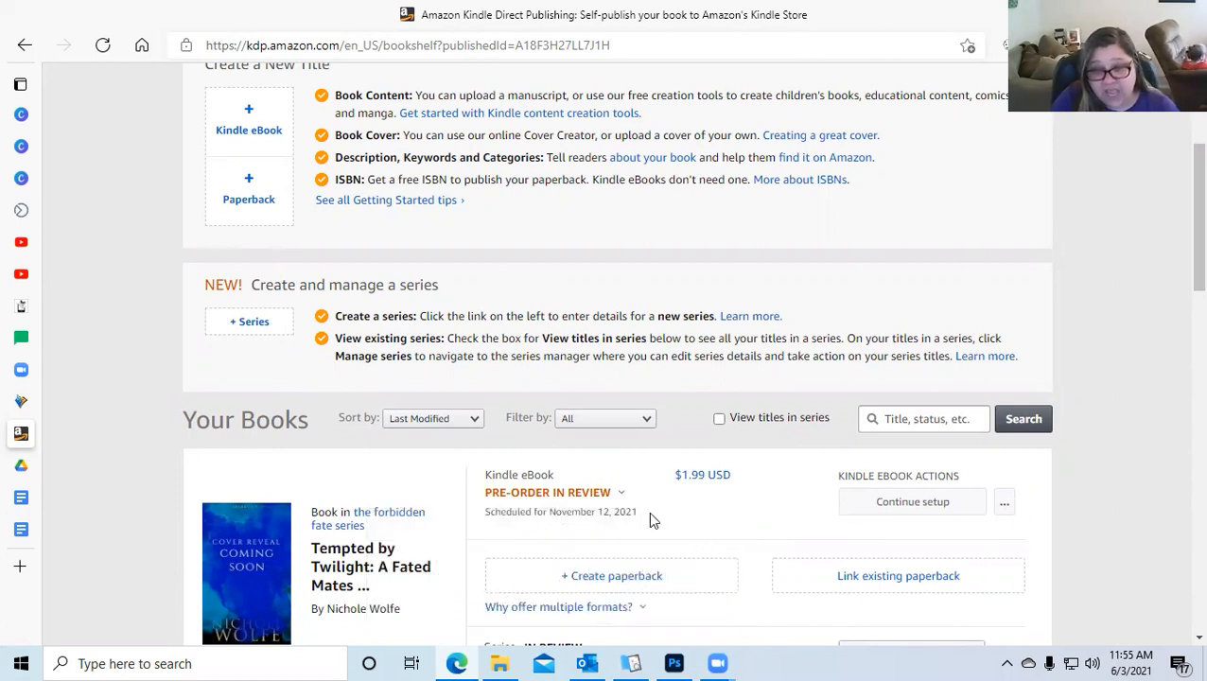
left_click(696, 476)
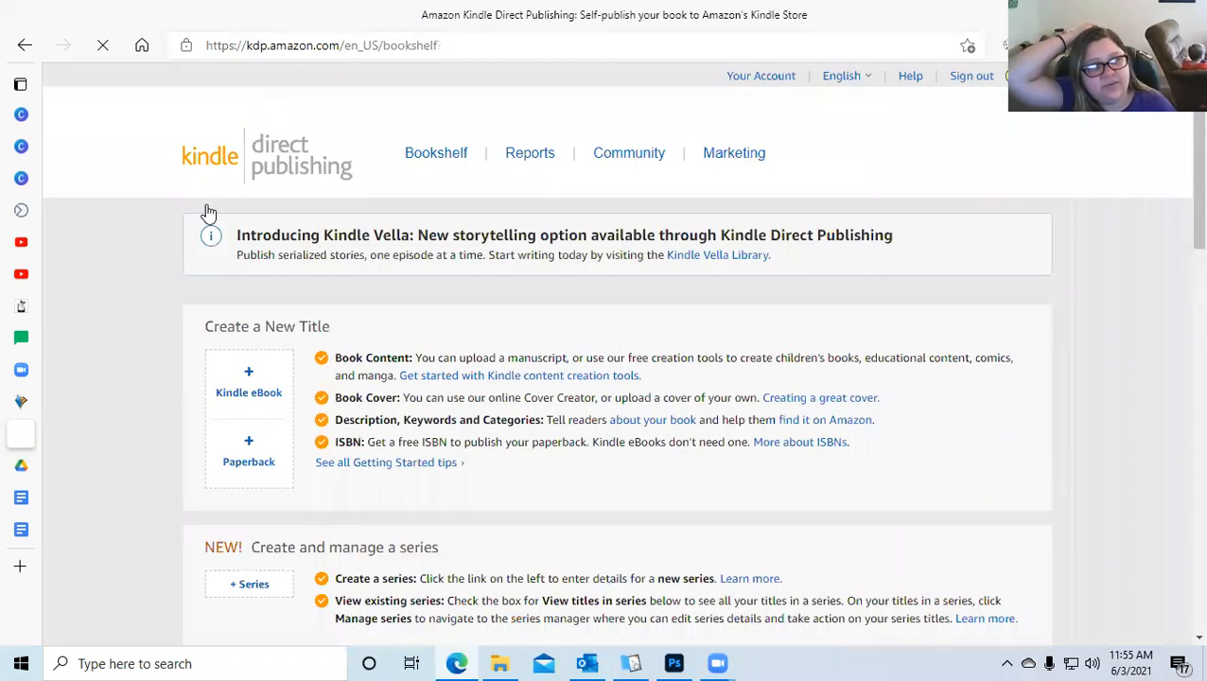
scroll(242, 326, "down", 3)
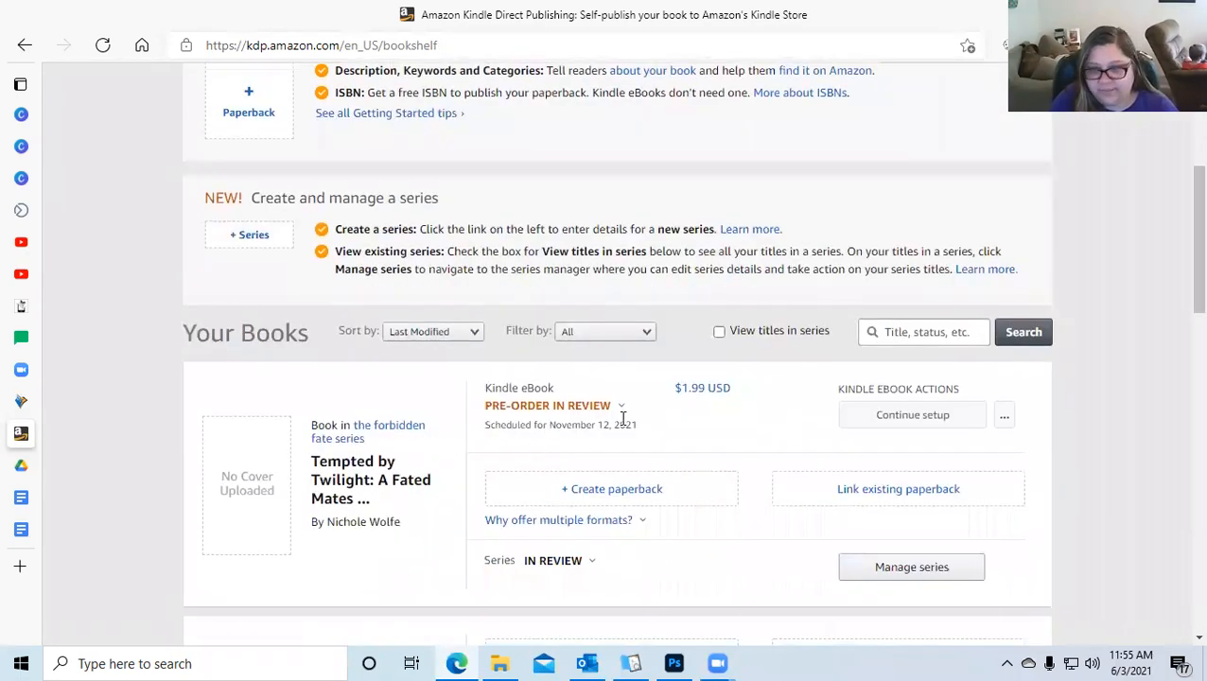
scroll(757, 387, "up", 1)
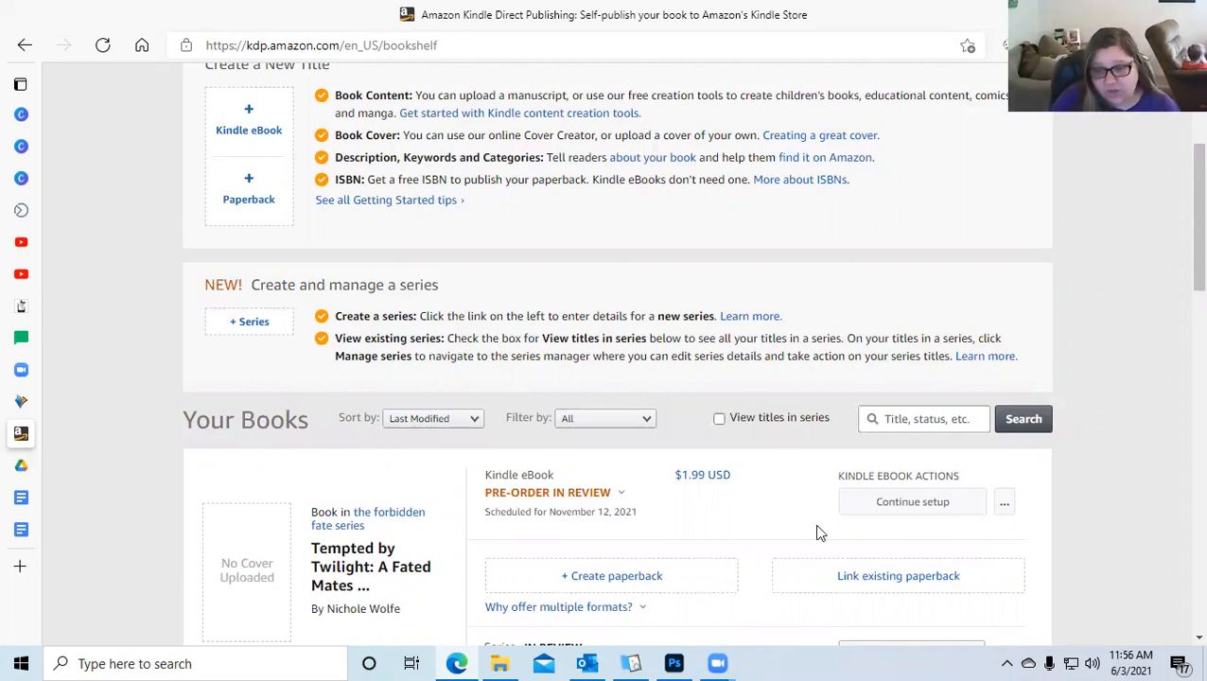
left_click(566, 497)
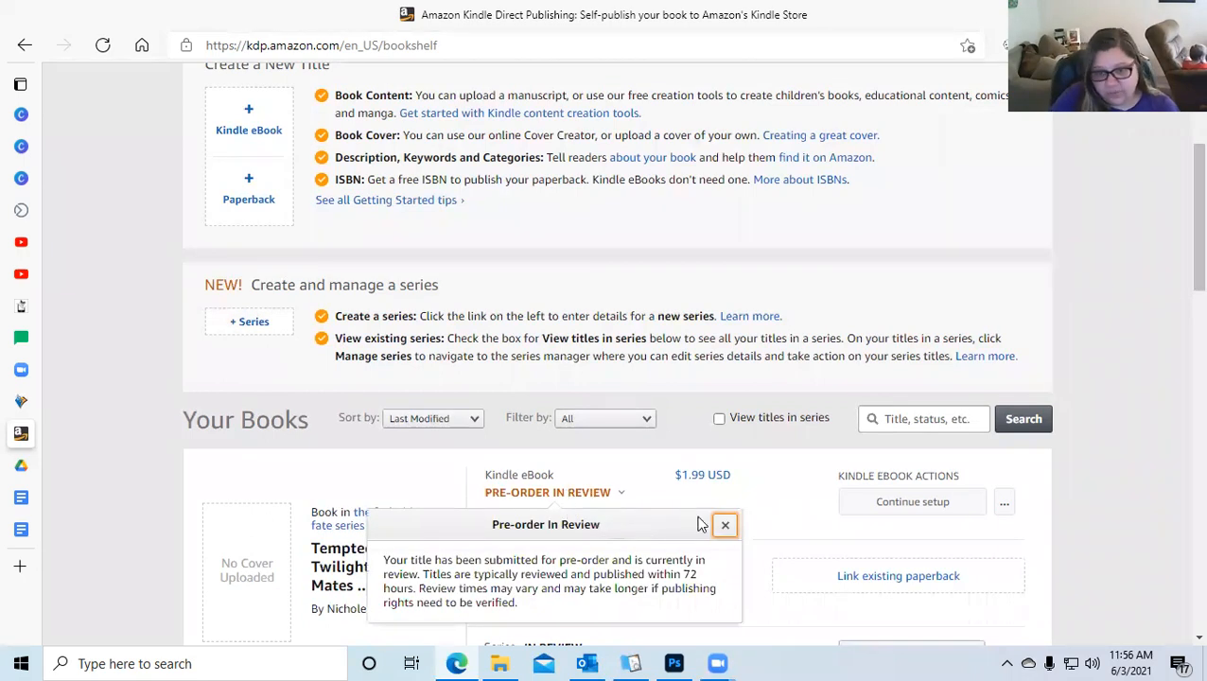
left_click(777, 505)
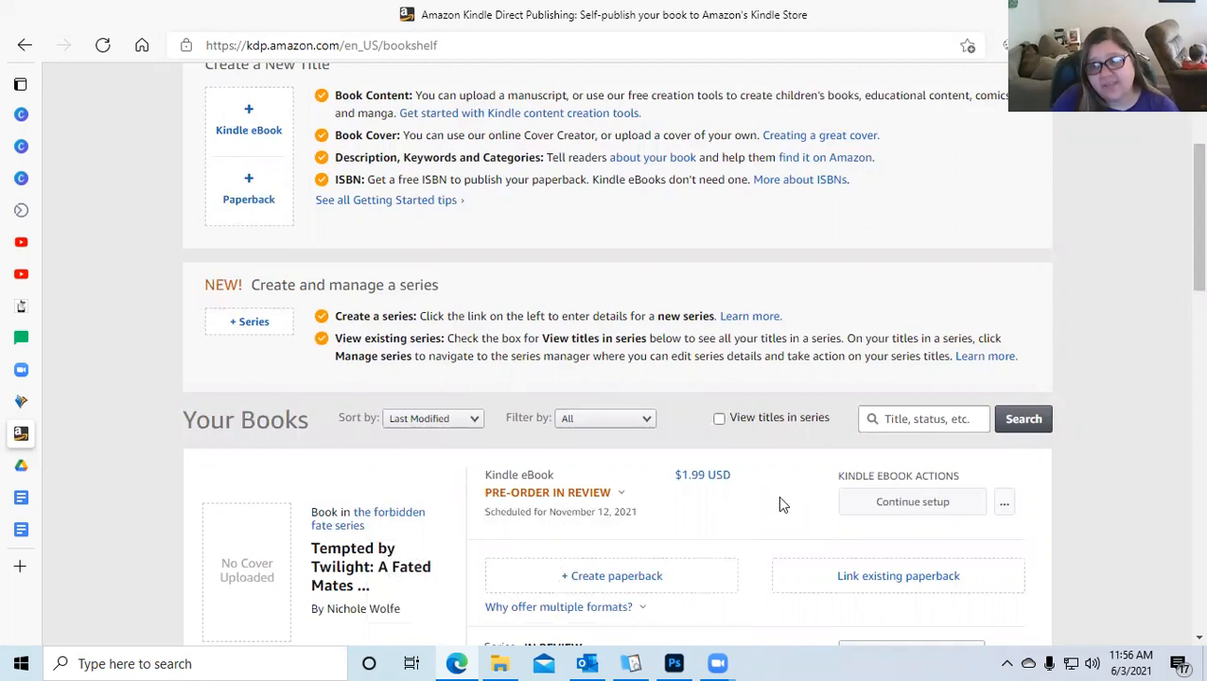
- Read the status explanation for the series that Tempted by Twilight belongs to, and close it
scroll(754, 498, "down", 1)
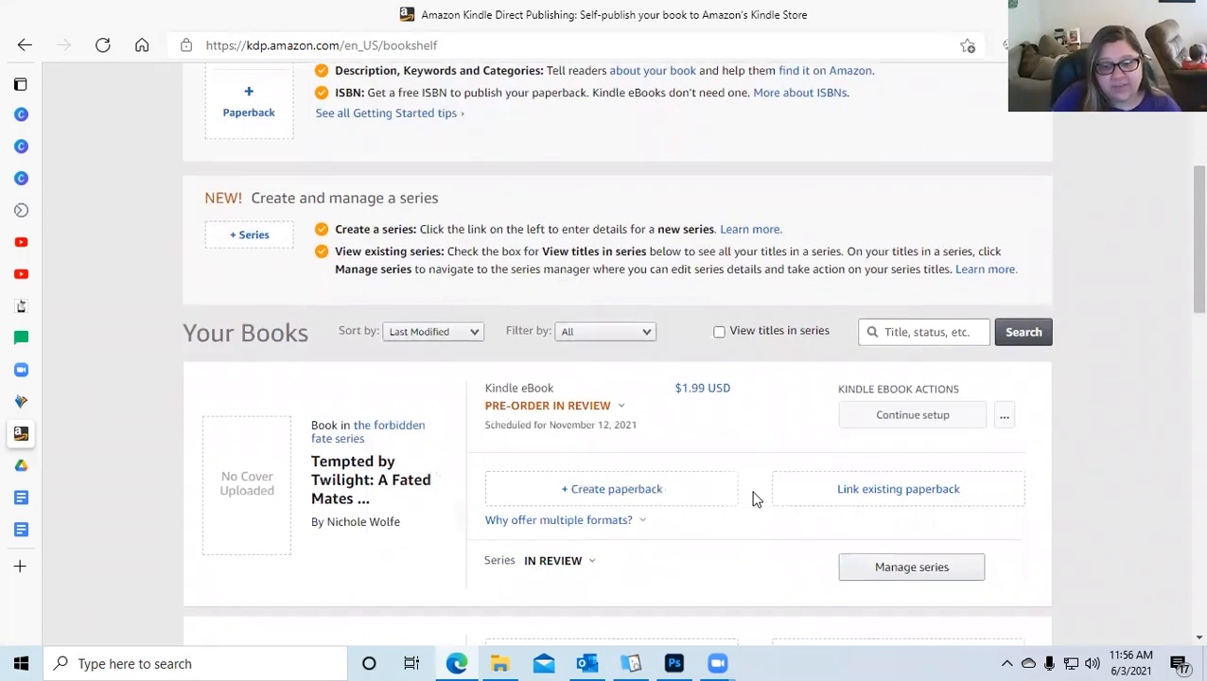
left_click(585, 563)
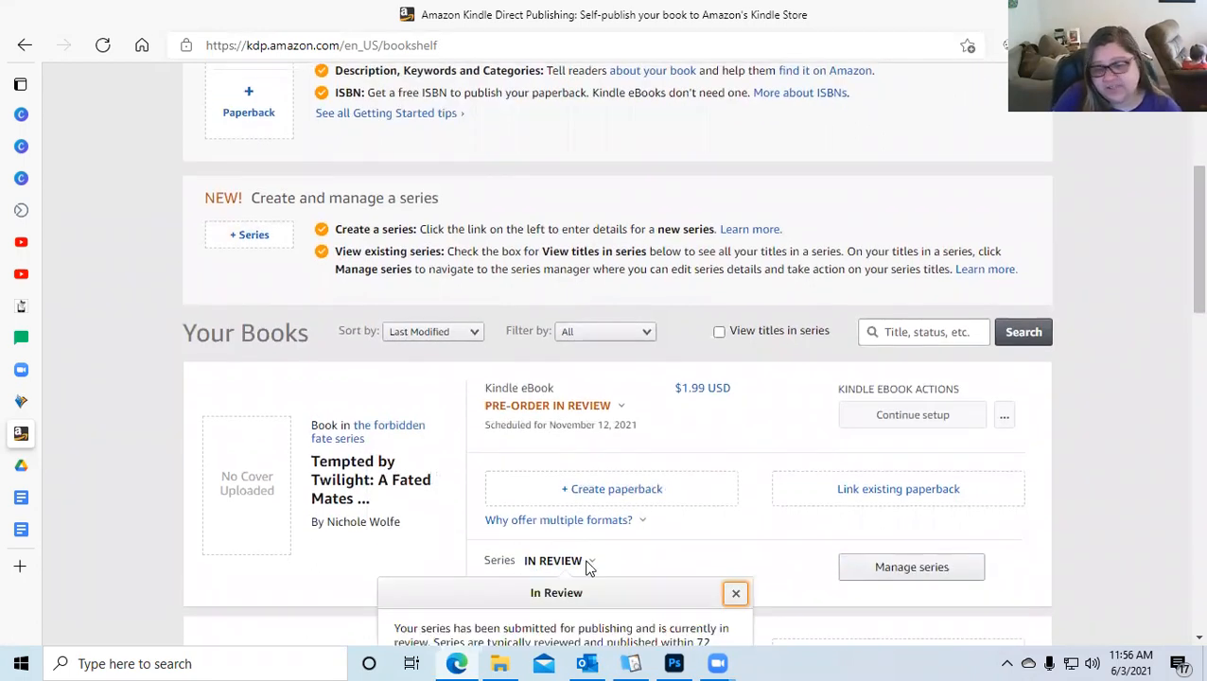
left_click(974, 175)
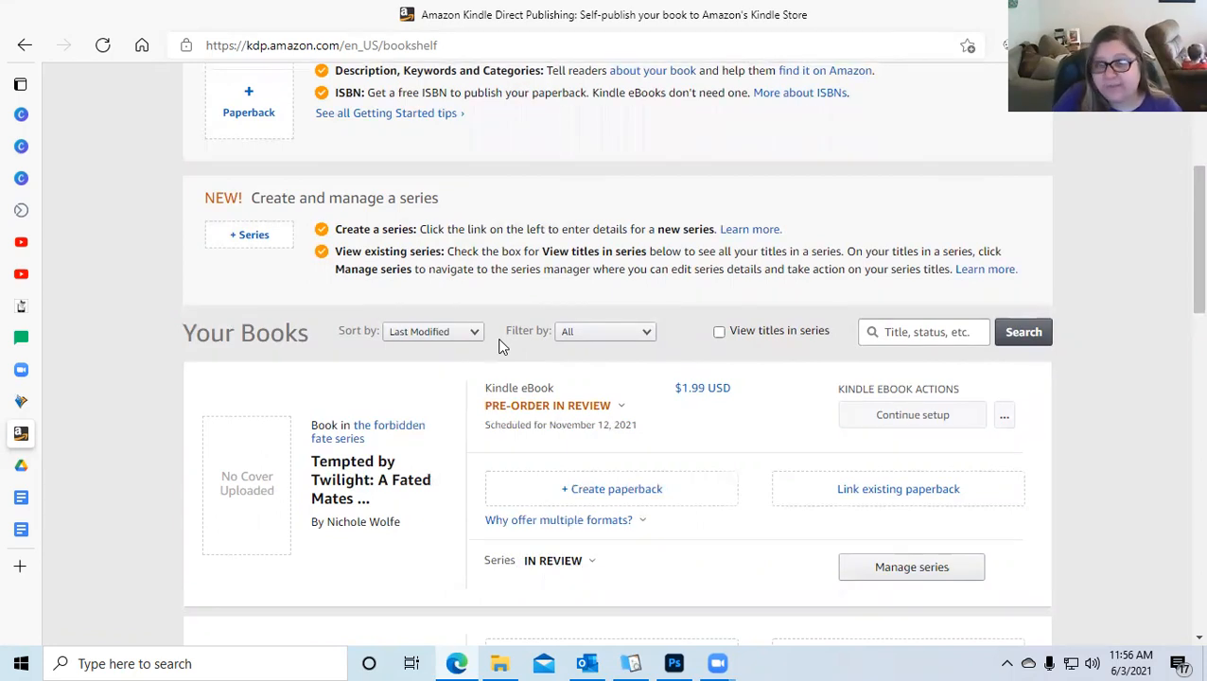
scroll(501, 347, "down", 1)
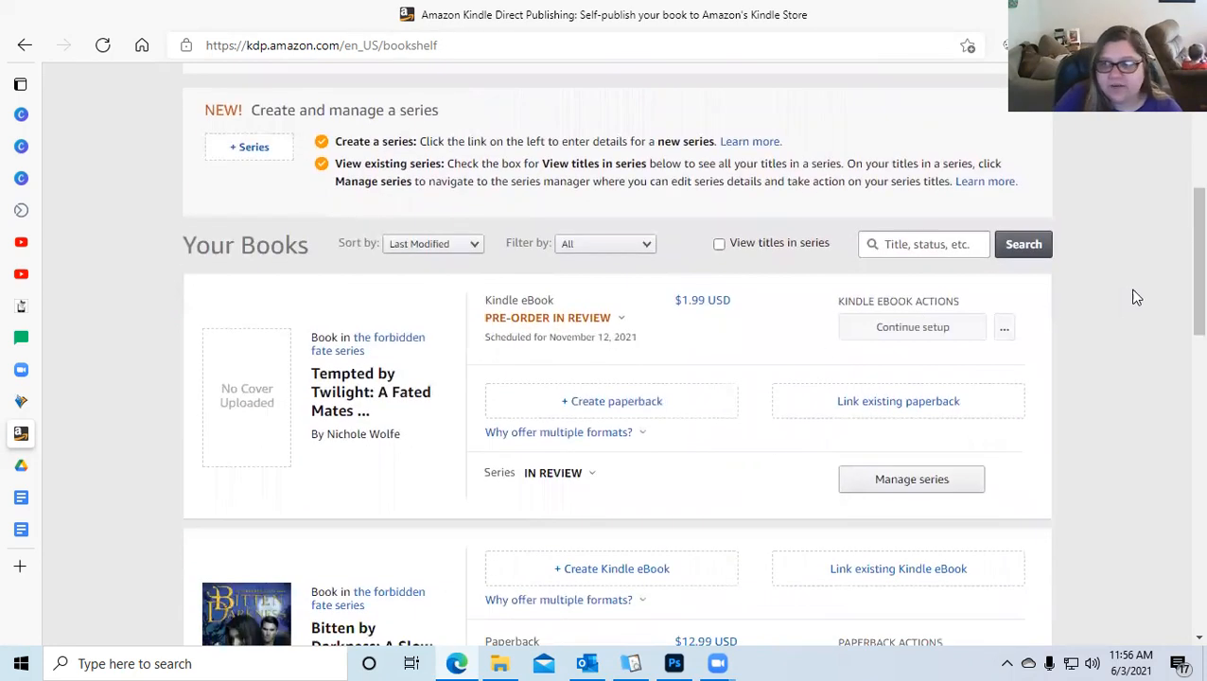